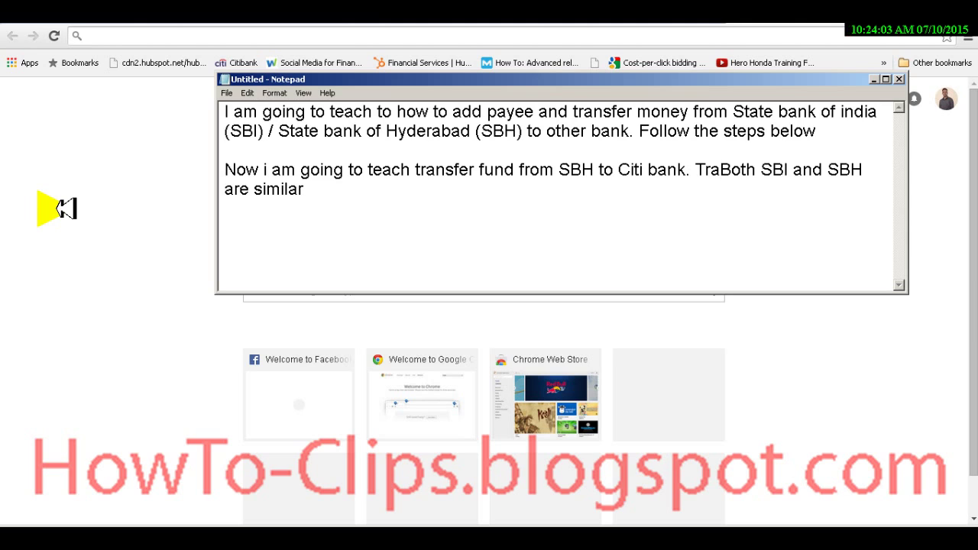
Step: Complete the note sentence to read 'Transfer fund from both SBI and SBH are similar'
type("nsd")
key("BackSpace")
type("fer fund from")
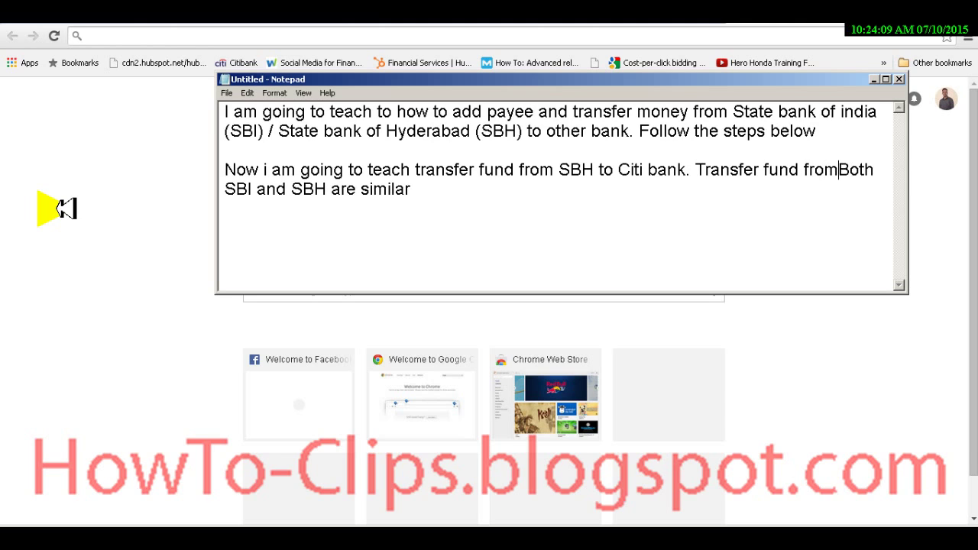
key("shift+Right")
type("b")
key("ctrl+End")
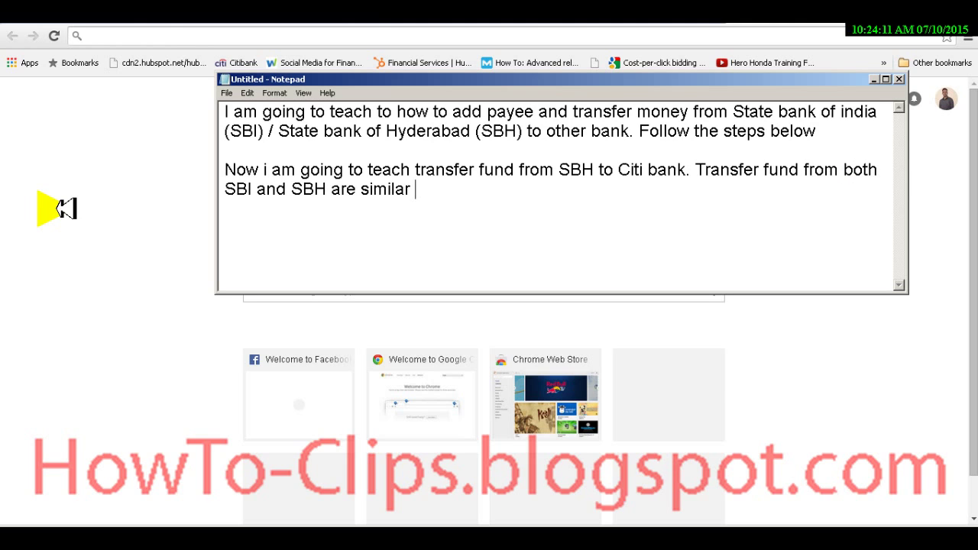
key("ctrl+Left")
key("ctrl+Left")
key("ctrl+Left")
key("shift+Right")
key("shift+Right")
key("shift+Right")
key("shift+Right")
key("shift+Right")
key("shift+Right")
key("shift+Right")
key("shift+Right")
key("shift+Right")
key("shift+Right")
key("shift+Right")
key("shift+Right")
key("shift+Right")
key("shift+Right")
key("shift+Right")
key("shift+Right")
key("shift+Right")
key("shift+Right")
key("shift+Right")
key("shift+Right")
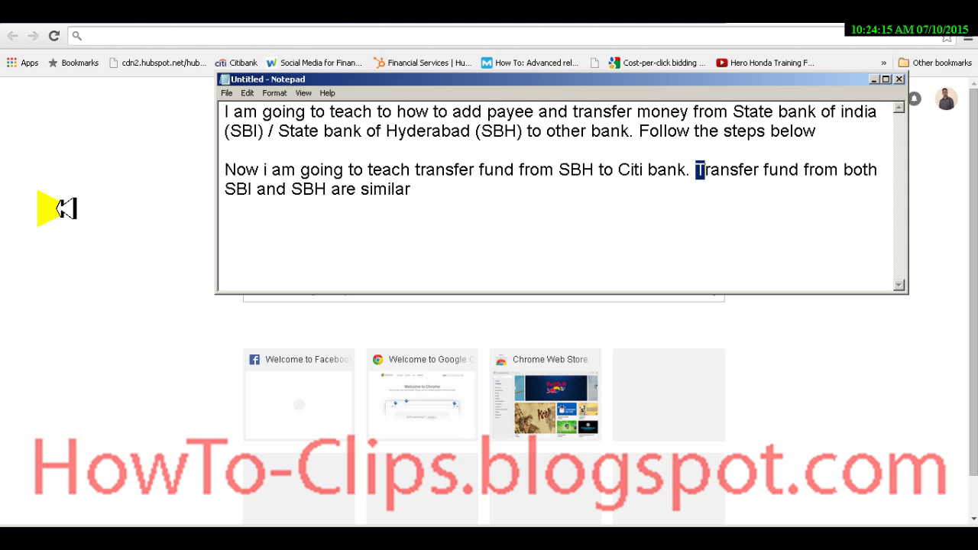
key("shift+Down")
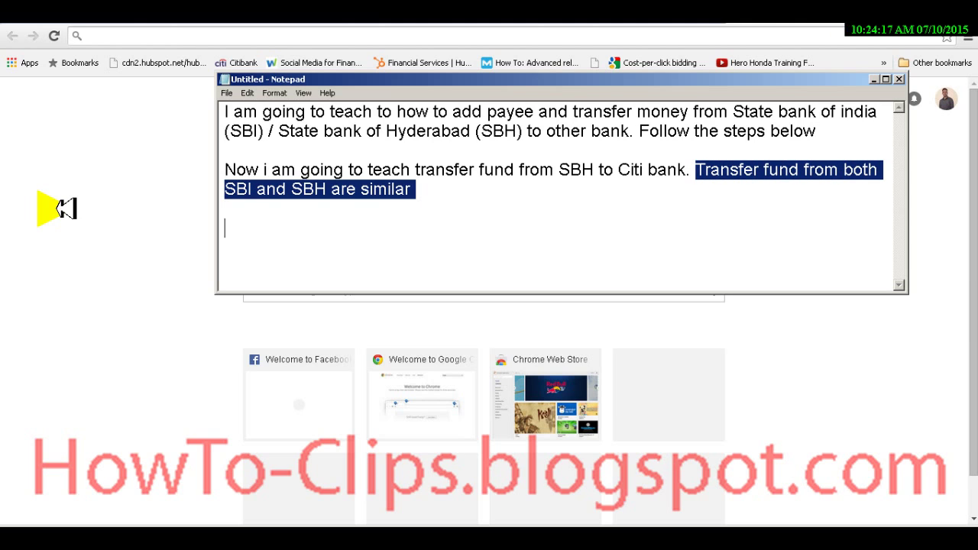
key("shift+Up")
key("shift+Up")
key("shift+Down")
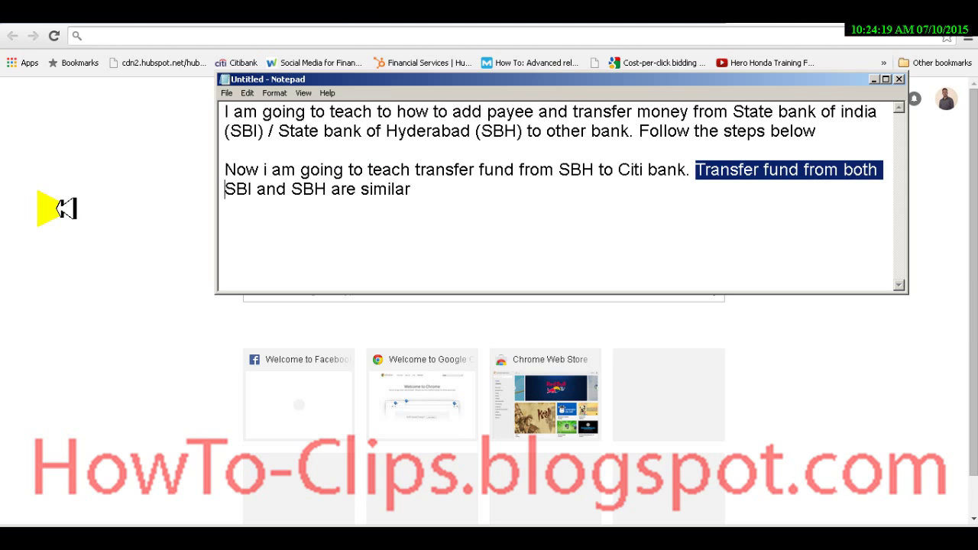
key("shift+End")
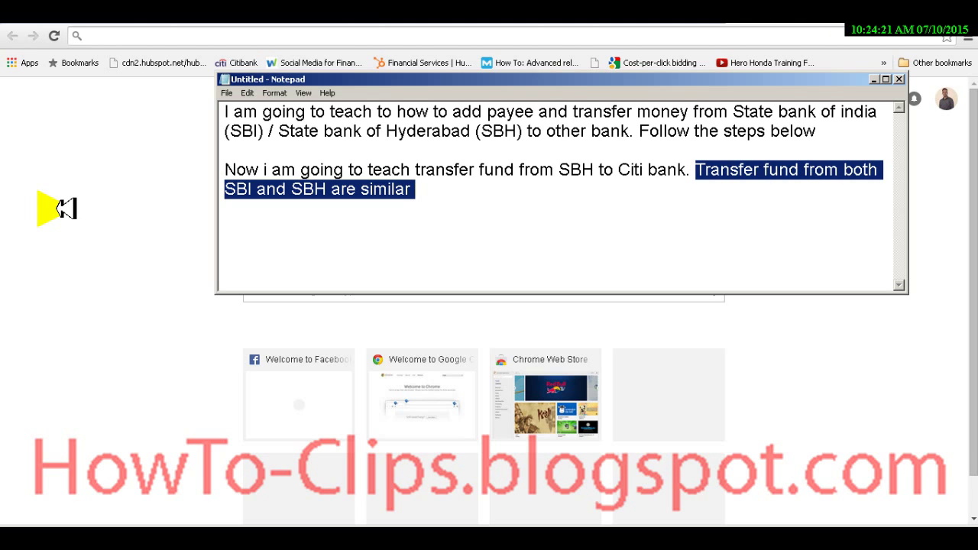
Step: Add step '1] Search for SBH login' on a new line below the sentence
key("Right")
key("Return")
key("Return")
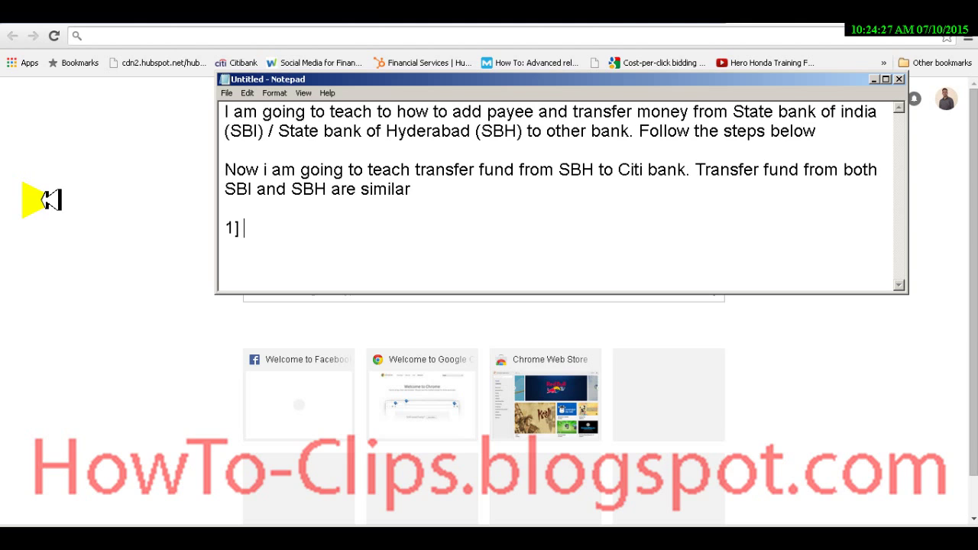
type("1] Sae")
type("rch for SBH login")
key("alt+Tab")
Step: Search Google for 'sbh login' and open the 'Login - State Bank of Hyderabad' result
type("sbh")
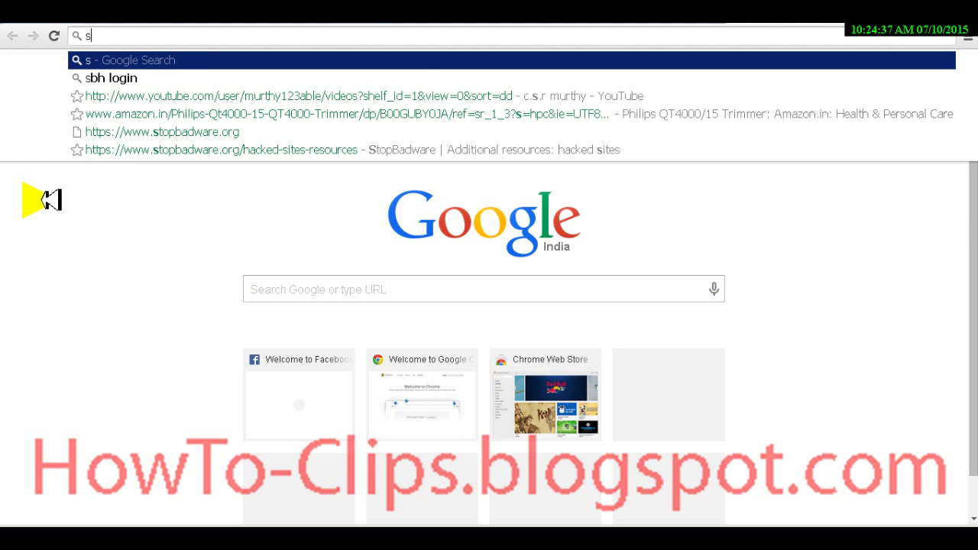
key("BackSpace")
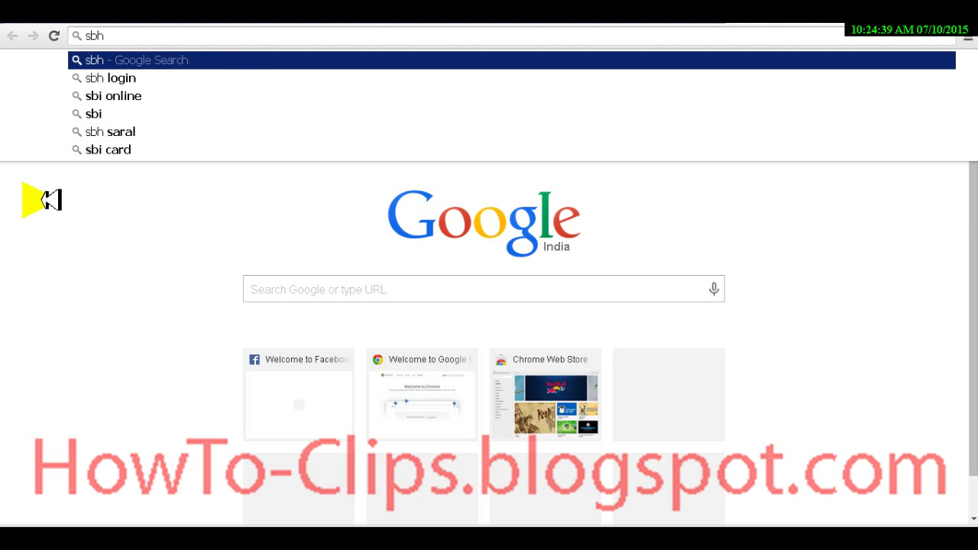
type("login")
key("Return")
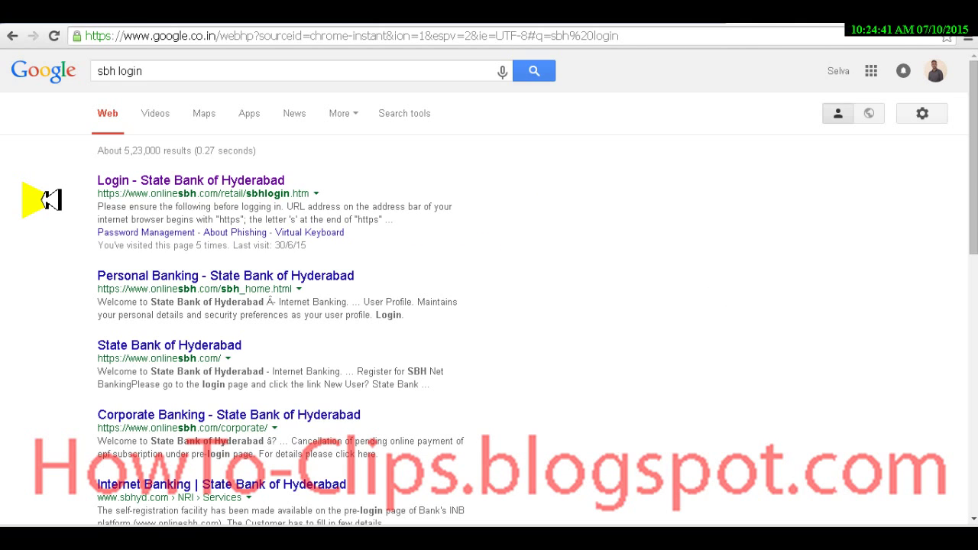
key("Down")
key("Return")
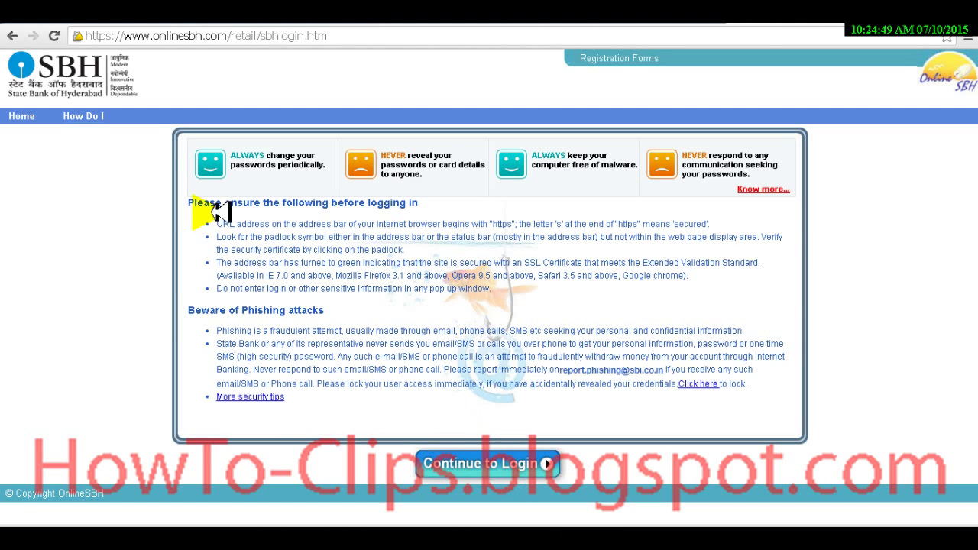
left_click(14, 36)
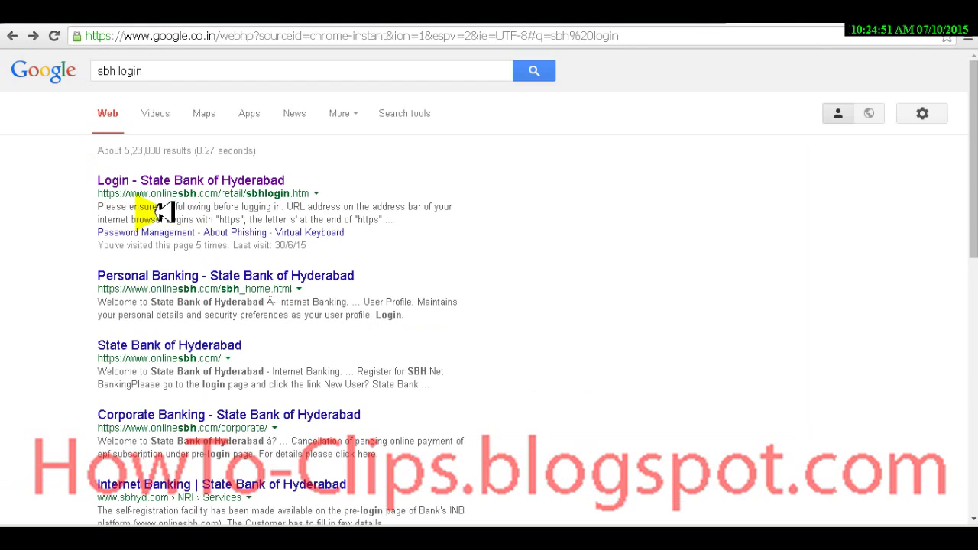
left_click_drag(98, 194, 330, 197)
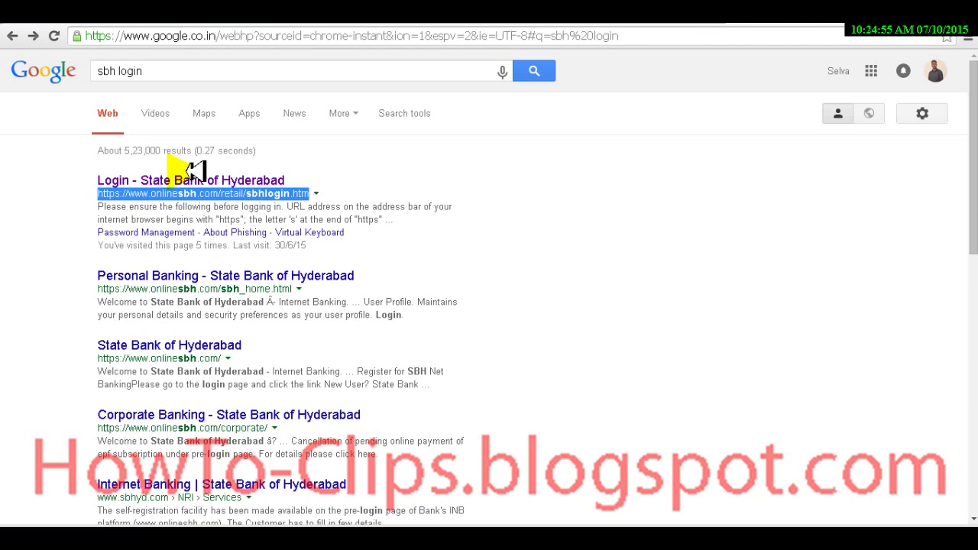
left_click(187, 181)
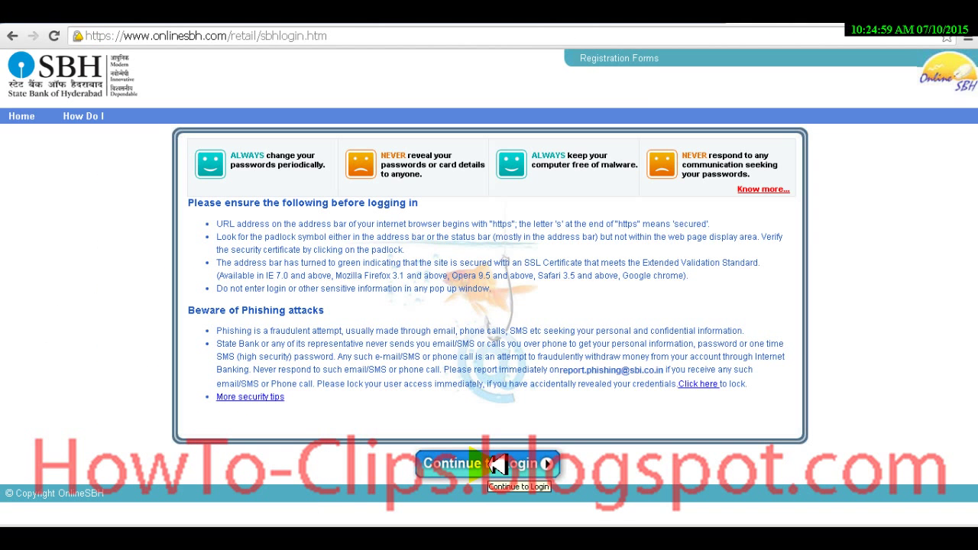
Step: Continue past the security notice and note step '2] Login with your username and pwd'
left_click(497, 465)
key("alt+Tab")
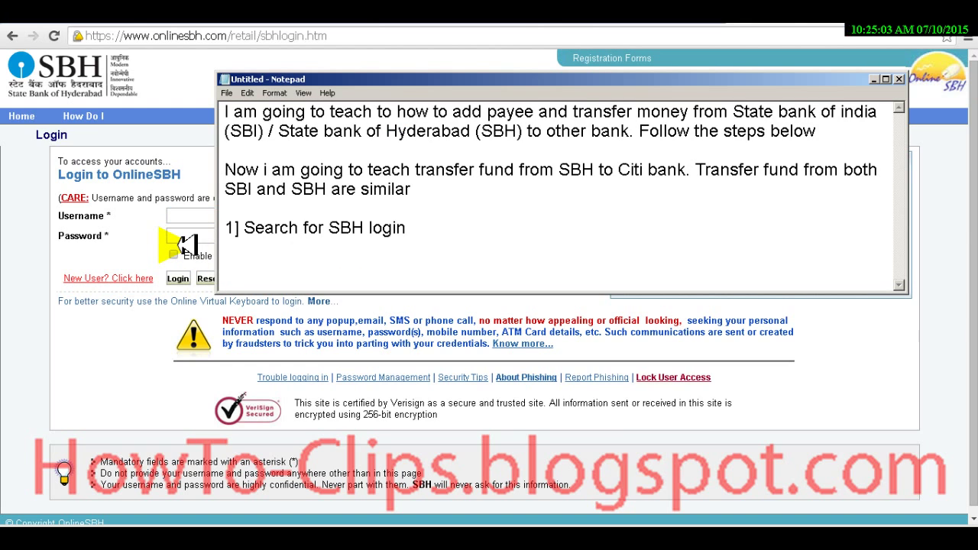
type("ogin with your credi")
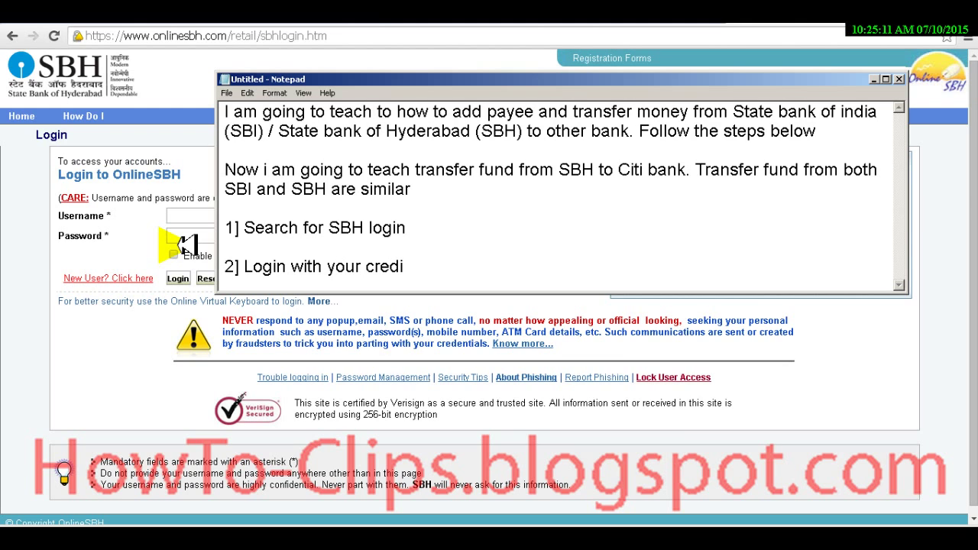
key("ctrl+shift+Left")
type("username and pwd")
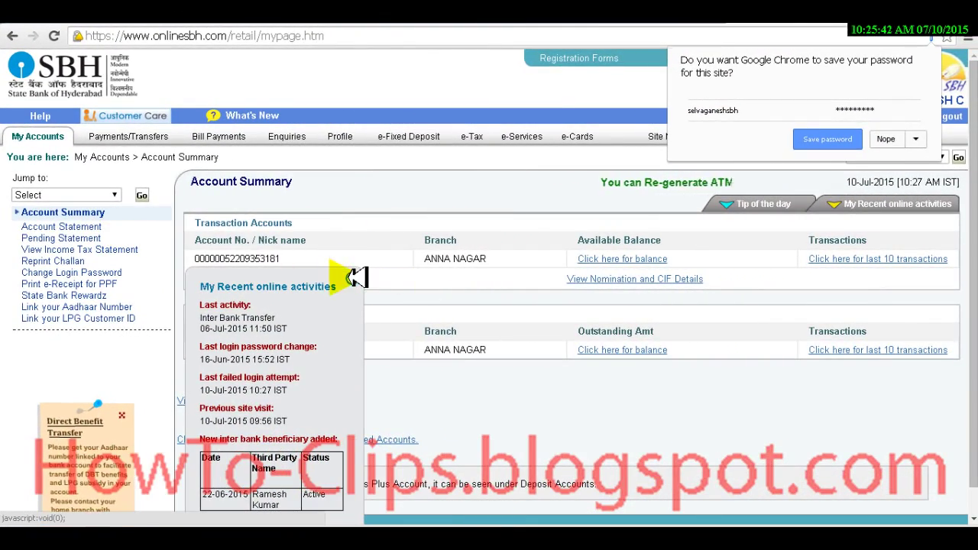
Step: Dismiss the save-password prompt, note step 3 about the Payments/Transfers link, and open Payments/Transfers
left_click(349, 277)
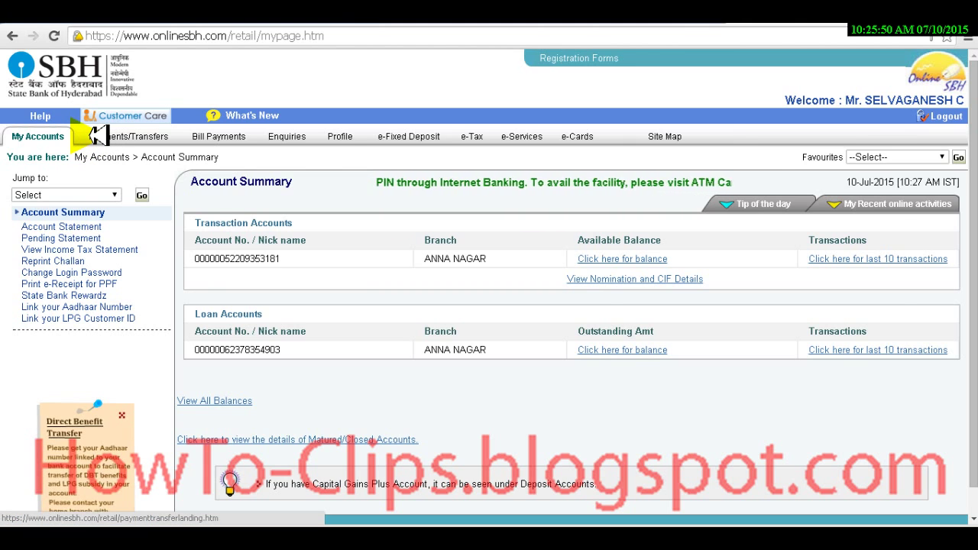
key("alt+Tab")
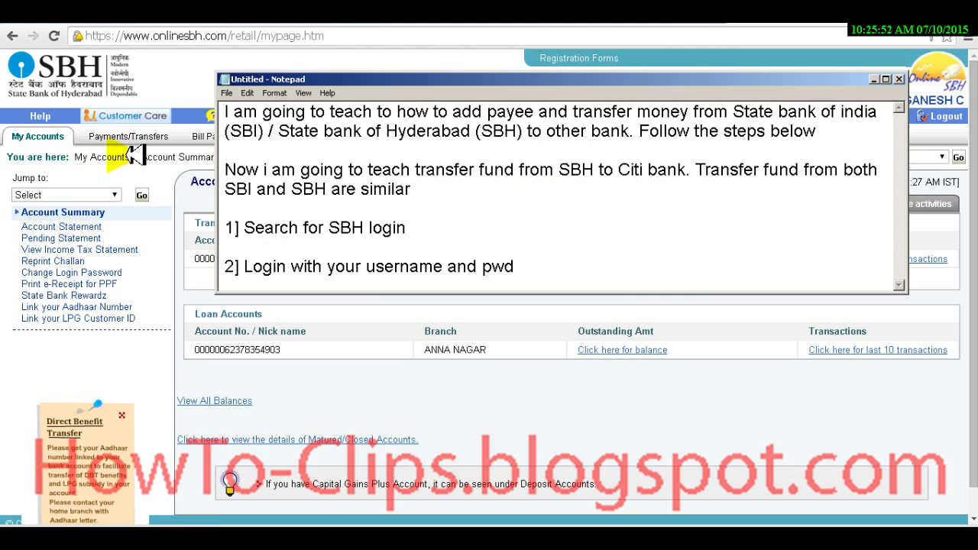
key("alt+Tab")
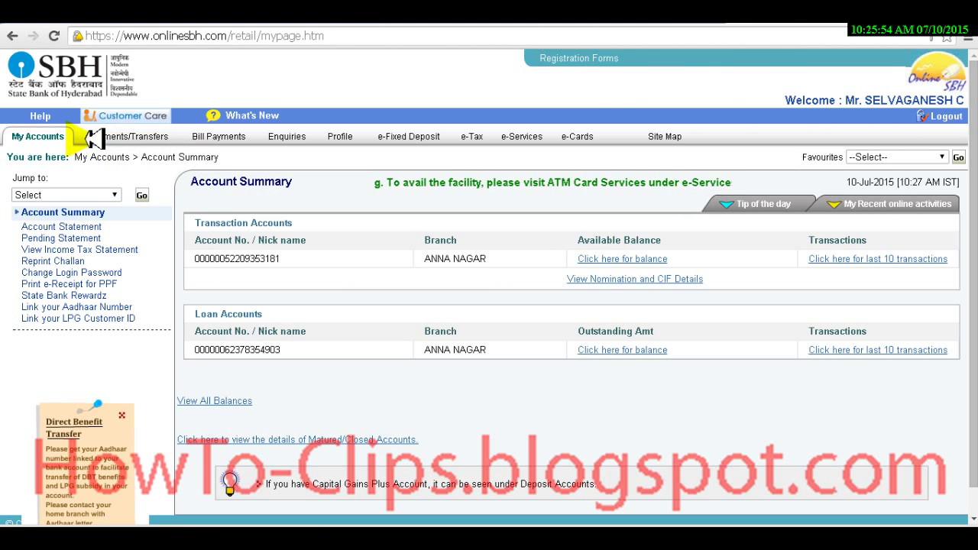
key("alt+Tab")
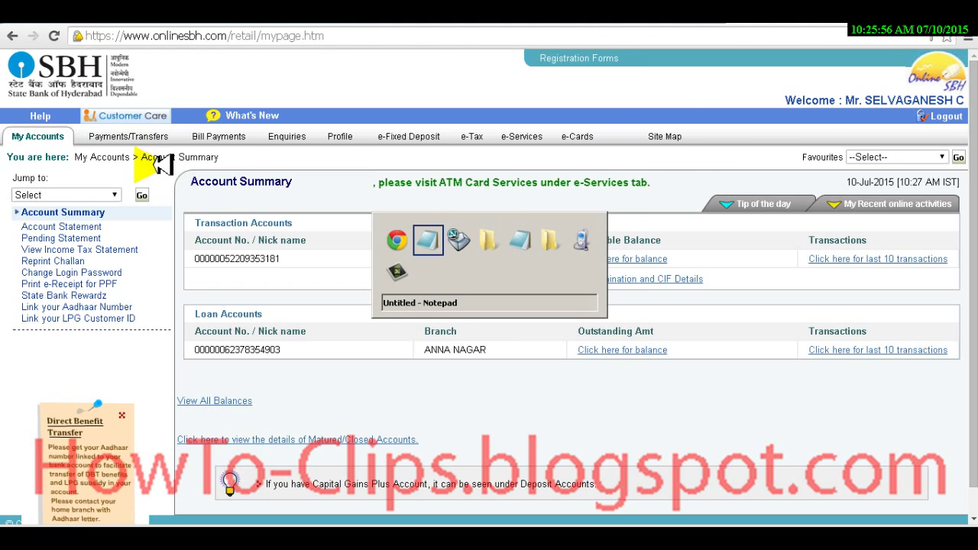
key("Return")
key("Return")
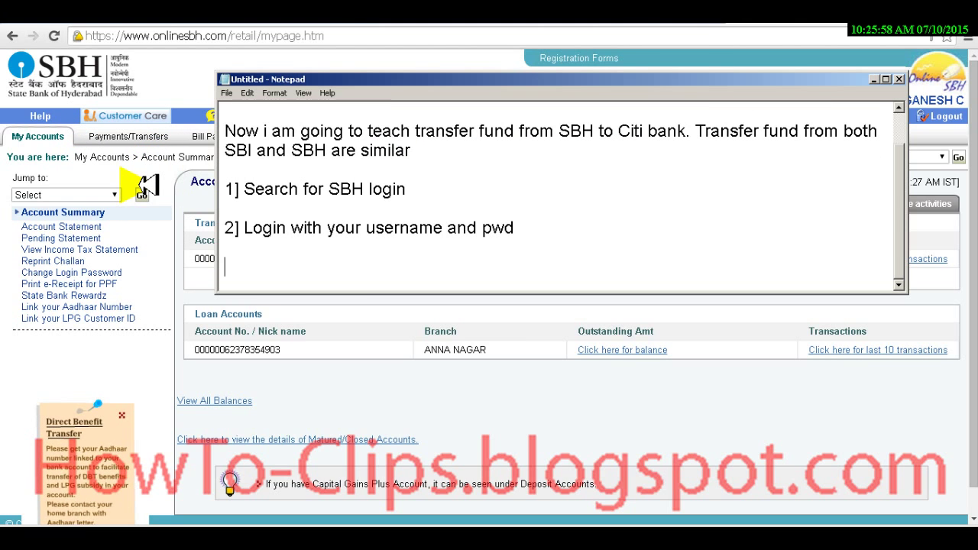
type("3] In the menu you can see")
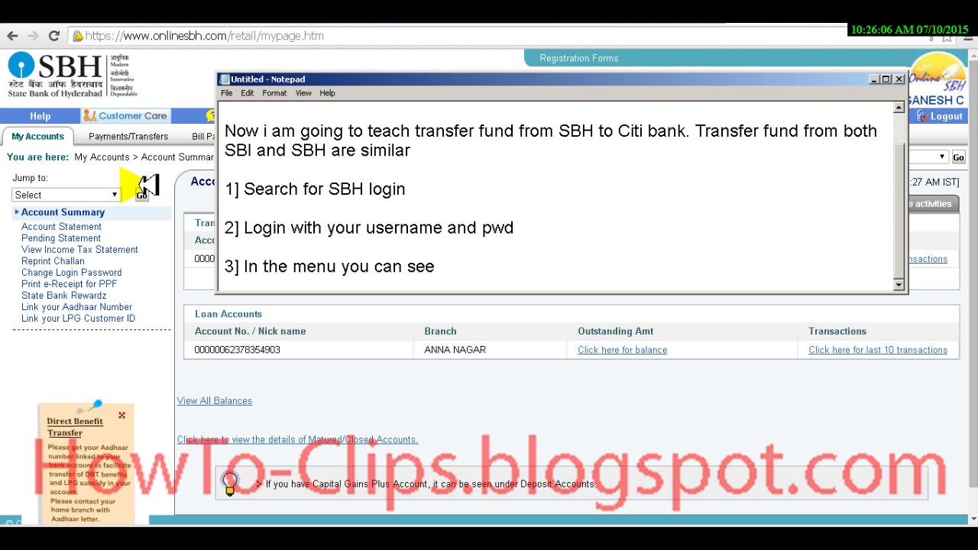
type(" Payment")
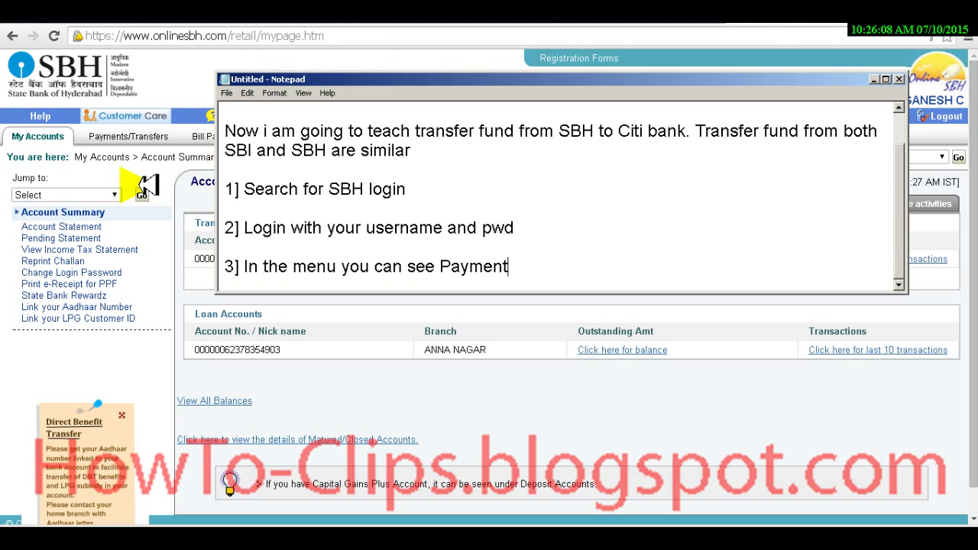
type("s/Transfers")
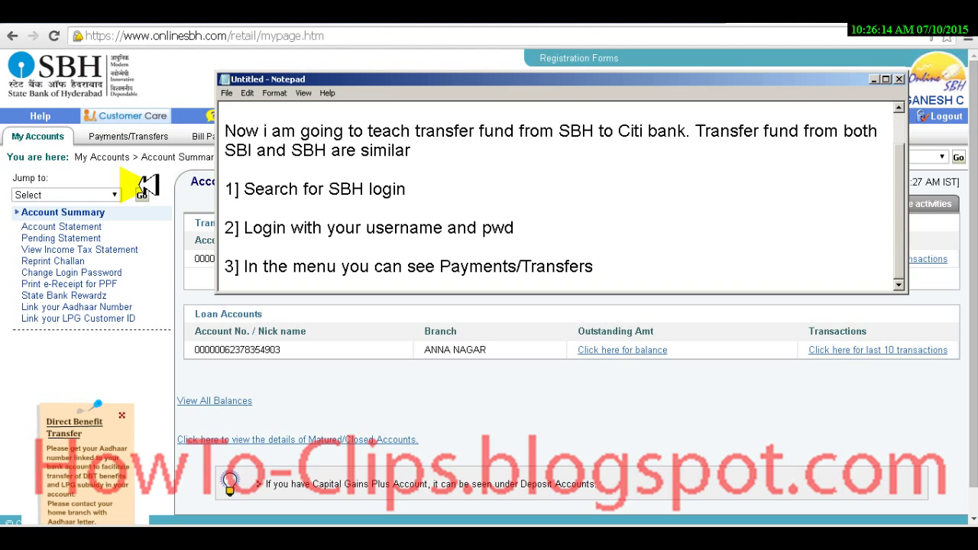
type(", click the link")
key("alt+Tab")
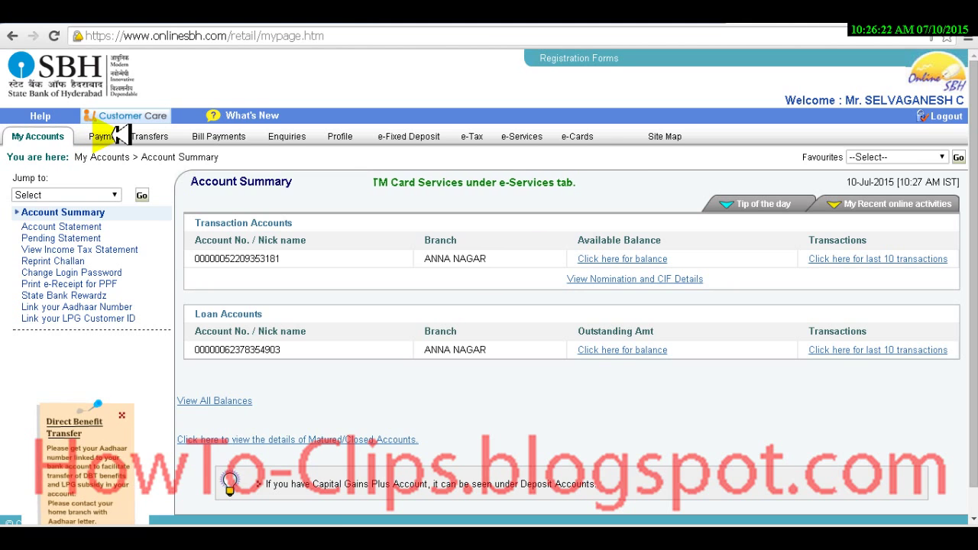
left_click(116, 136)
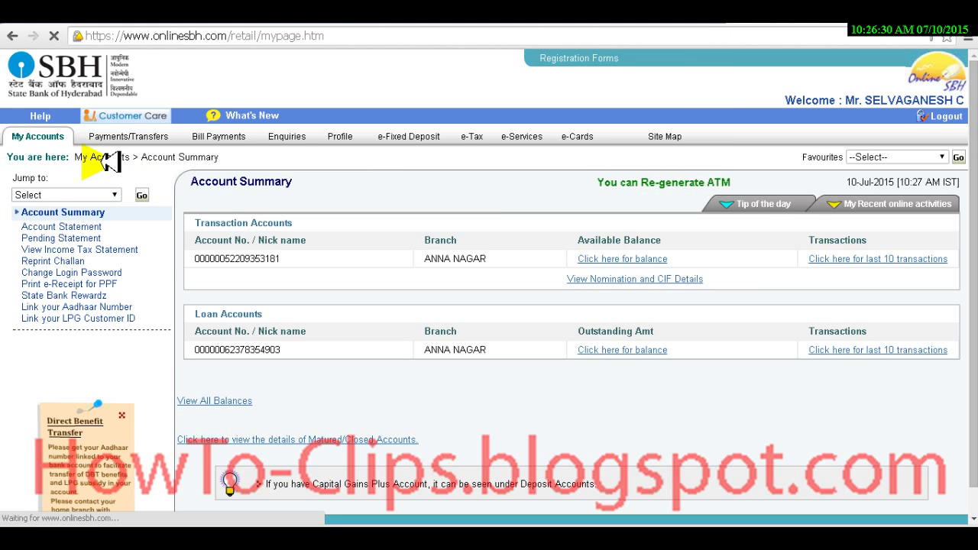
key("alt+Tab")
key("alt+Tab")
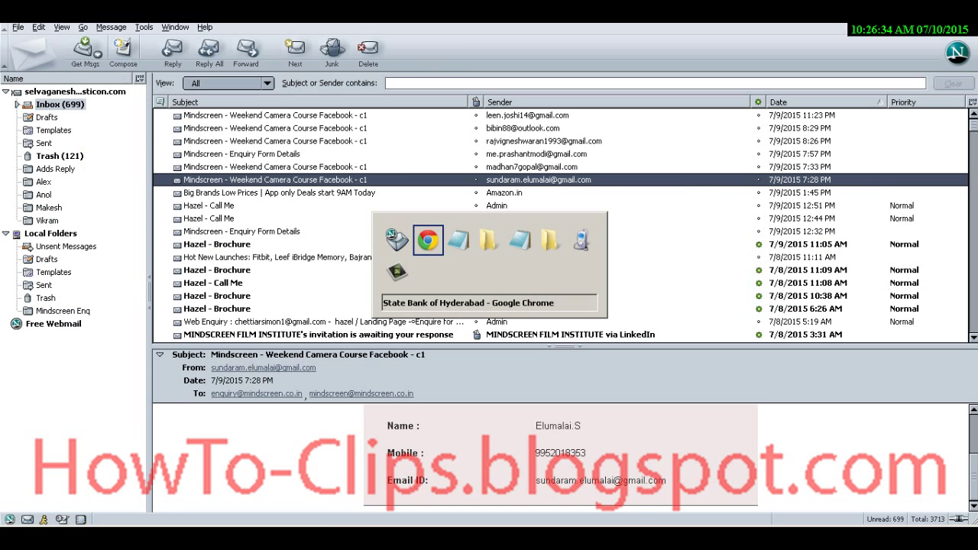
left_click(44, 143)
key("alt+Tab")
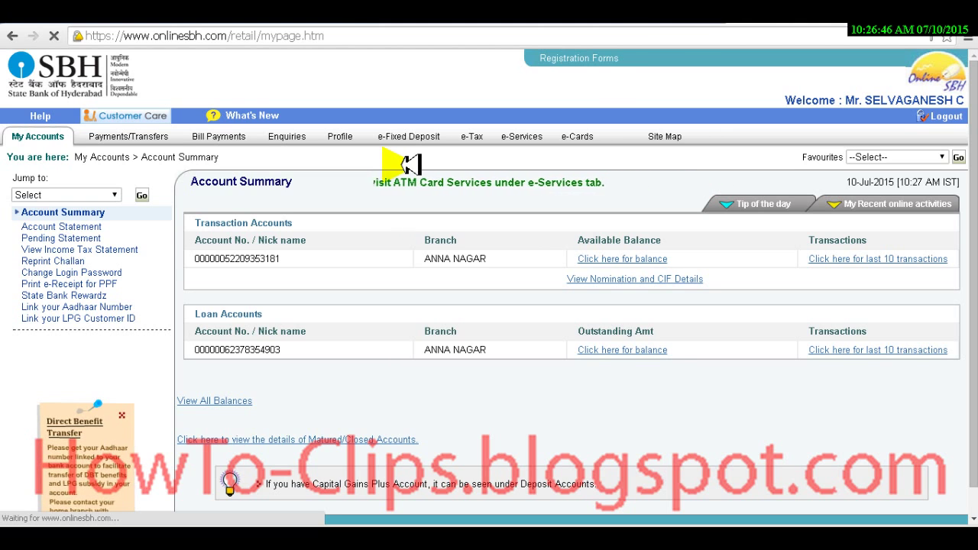
Step: Add step '4] Loading... Loading... Loading...' to the notes and return to Payments/Transfers
key("alt+Tab")
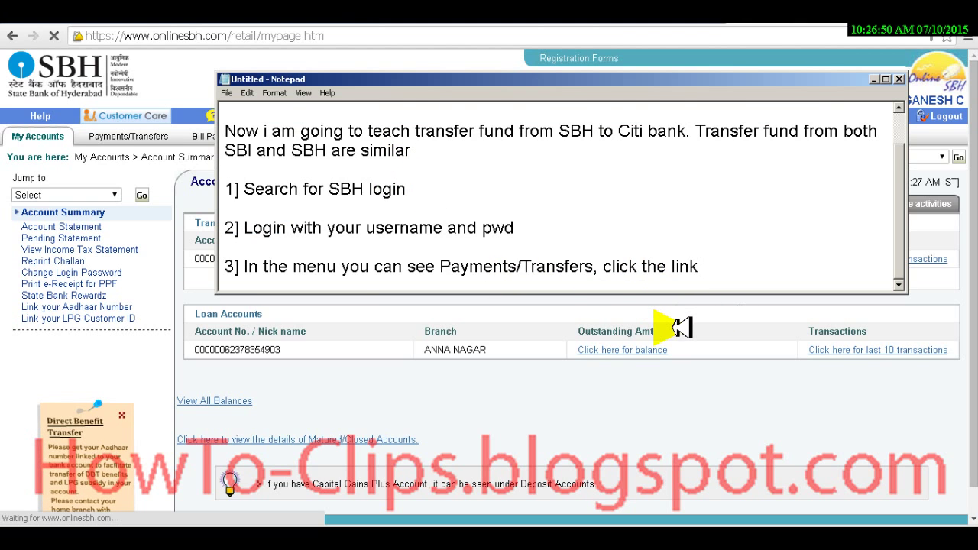
key("Return")
key("Return")
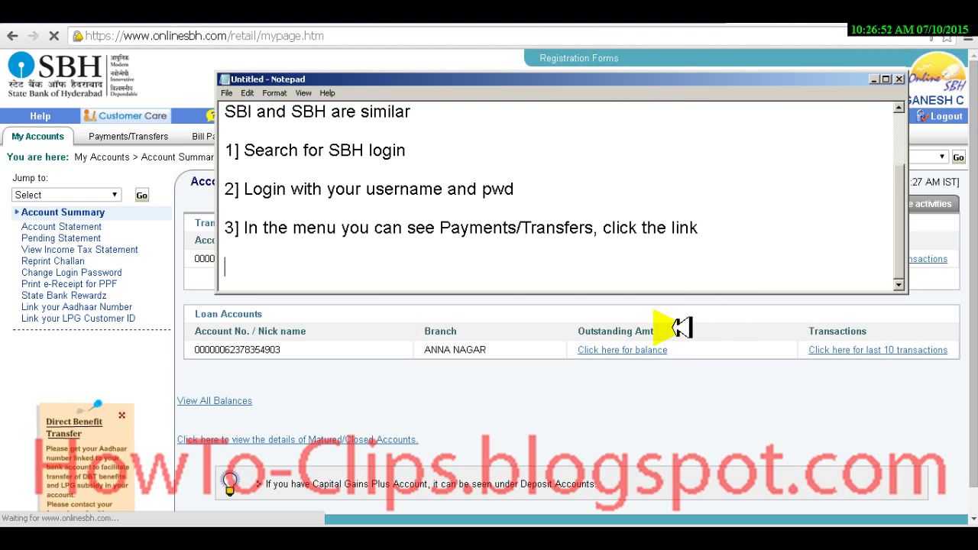
type("4] Loading...")
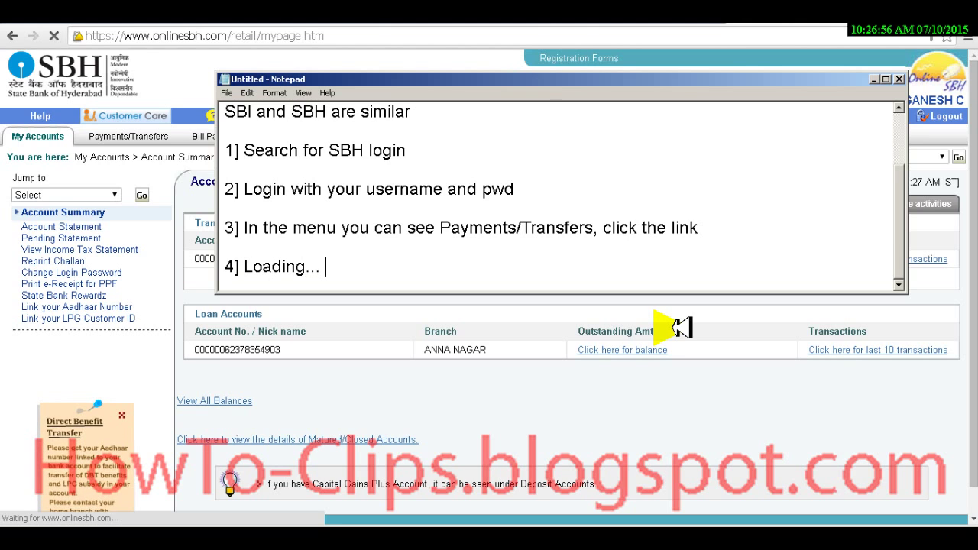
type(" Loading... Loading.")
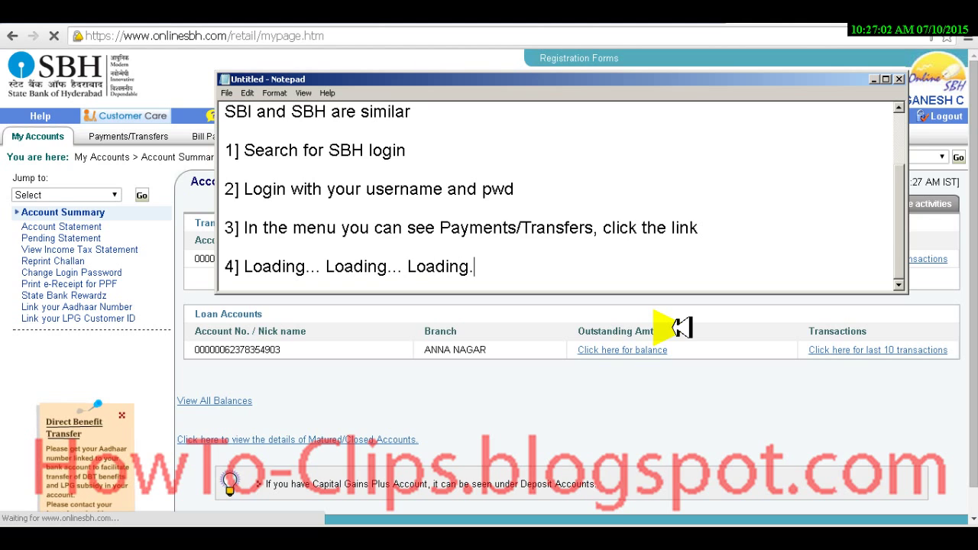
type("..")
key("Return")
key("Return")
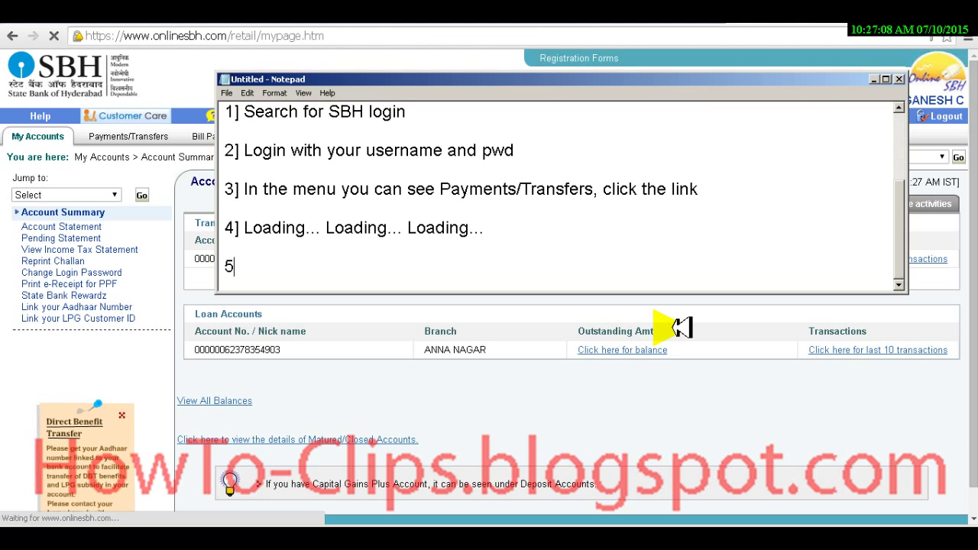
key("alt+Tab")
key("alt+Tab")
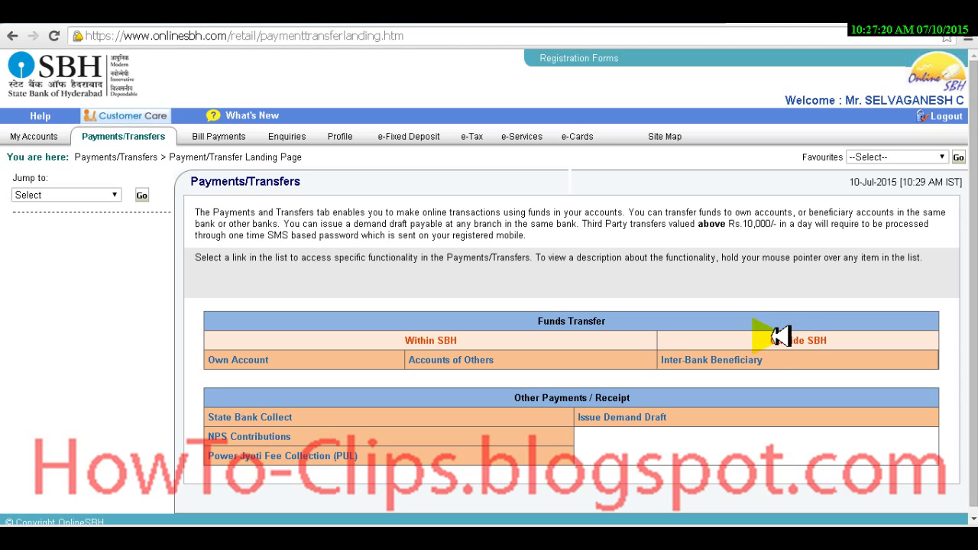
Step: Write step 5: in 'Fund Transfer' under SBH click Inter-Bank Beneficiary, and highlight that link
key("alt+Tab")
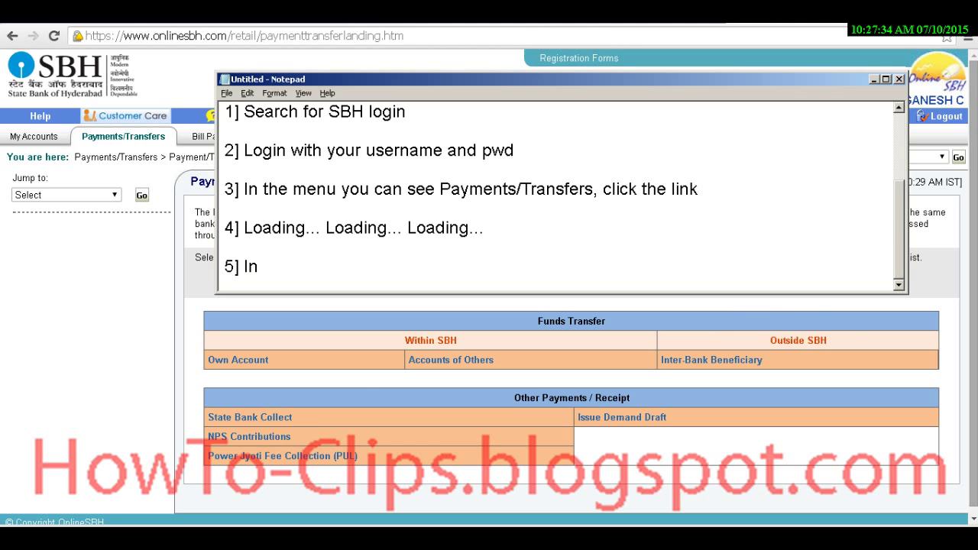
type("Fund Transfer")
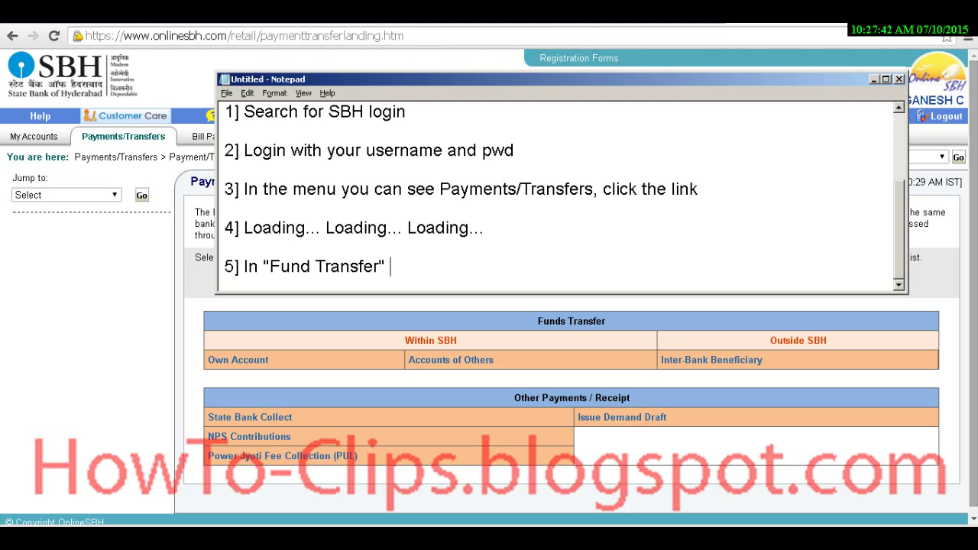
type("under SBH click Inter-B")
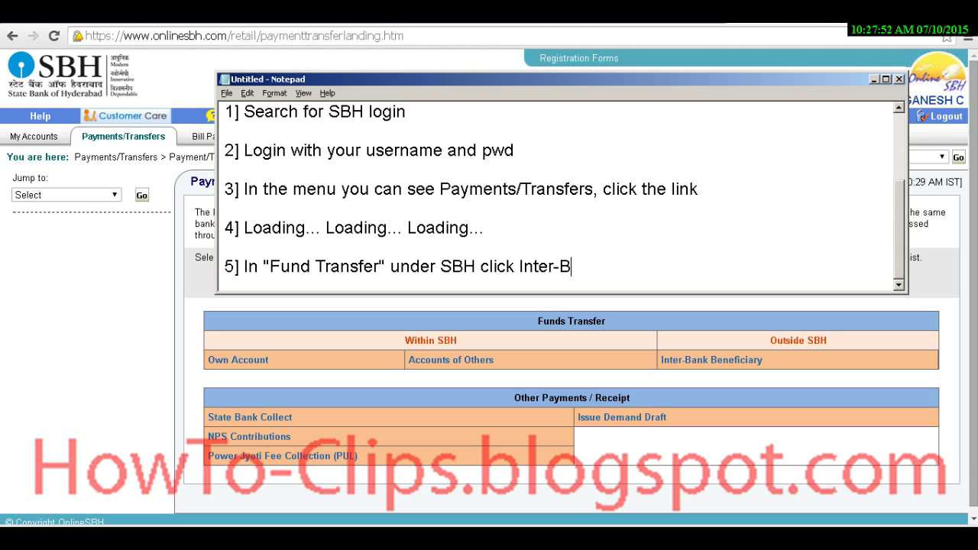
type("ank Ben")
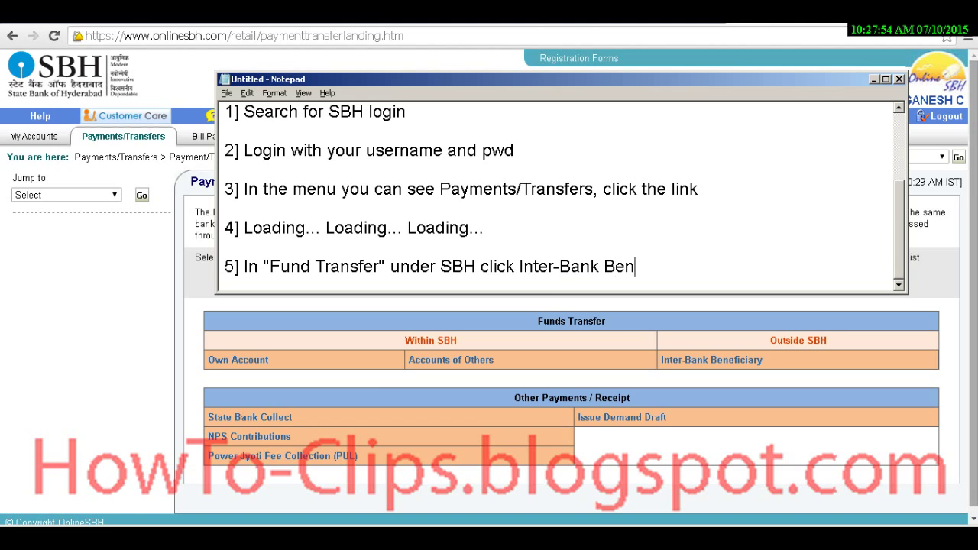
type("eficiary")
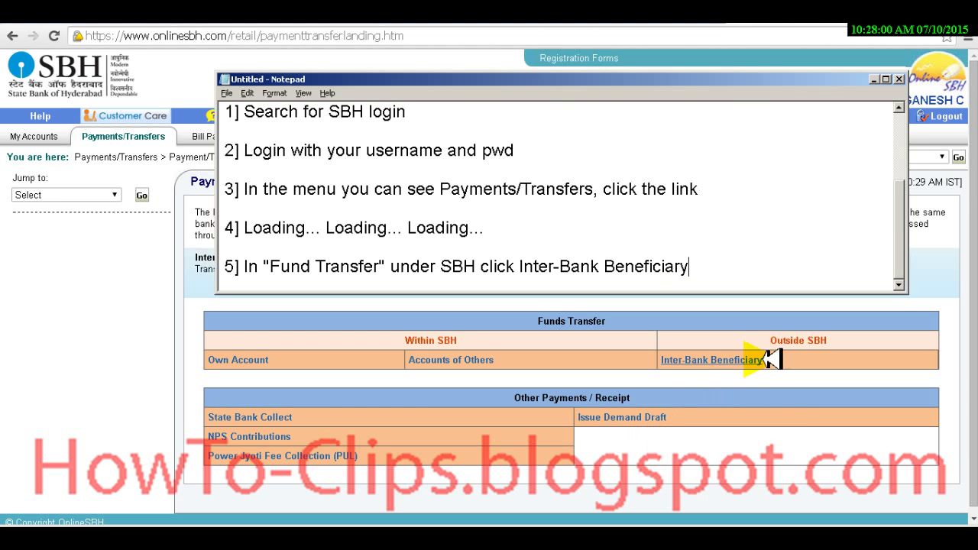
left_click_drag(788, 364, 666, 361)
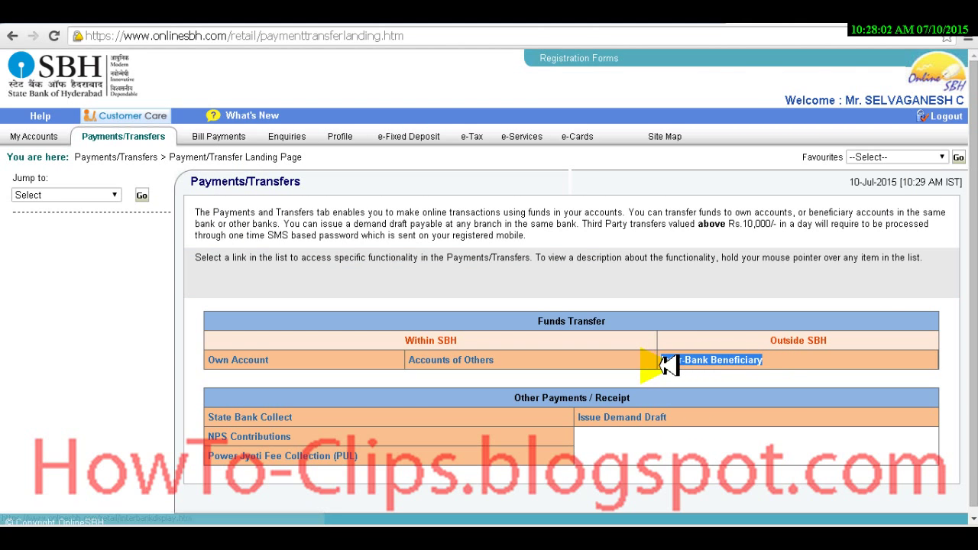
Step: Open the Inter-Bank Beneficiary page from the Fund Transfer options
left_click(743, 377)
mouse_move(746, 361)
left_click_drag(769, 360, 670, 364)
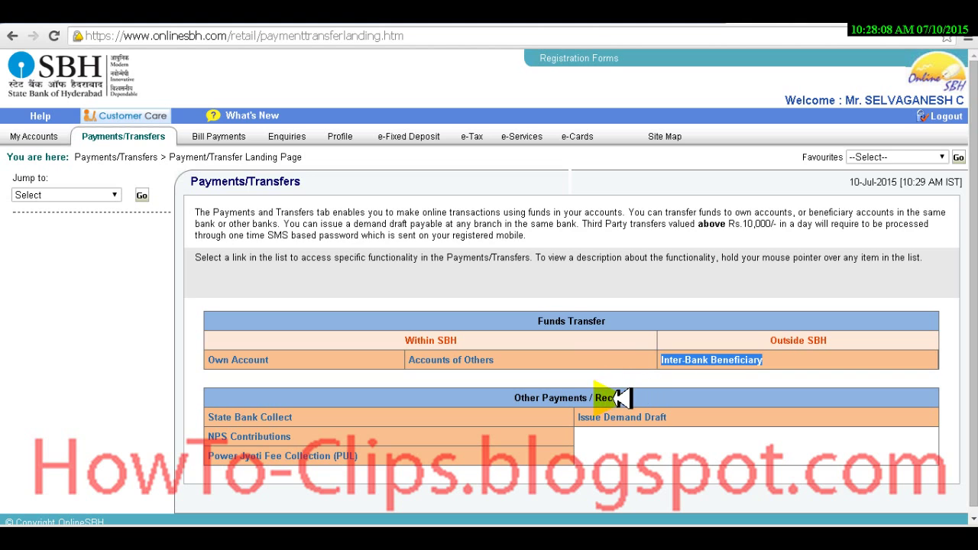
left_click(739, 386)
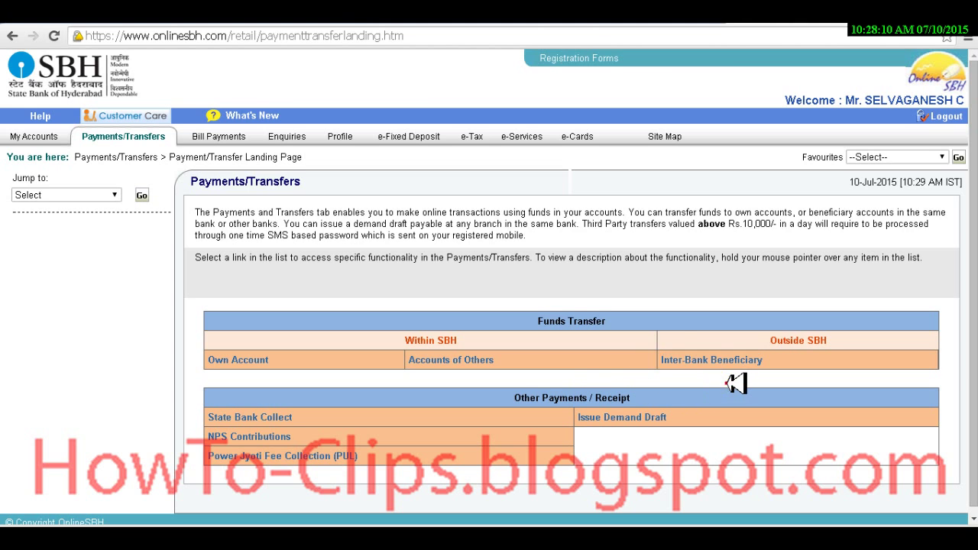
left_click(703, 358)
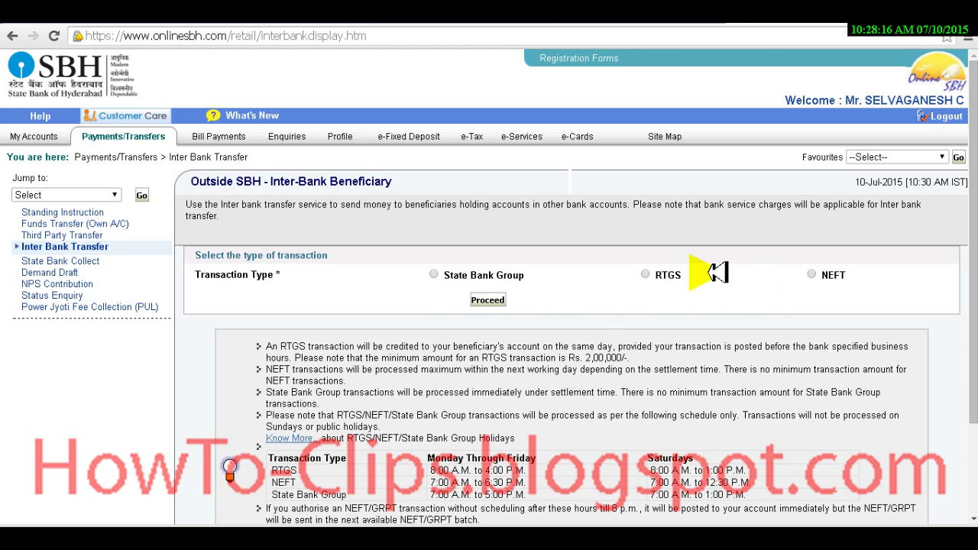
Step: Note step '6] Click the Transfer type may be NEFT or RTGS'
mouse_move(677, 277)
key("alt+Tab")
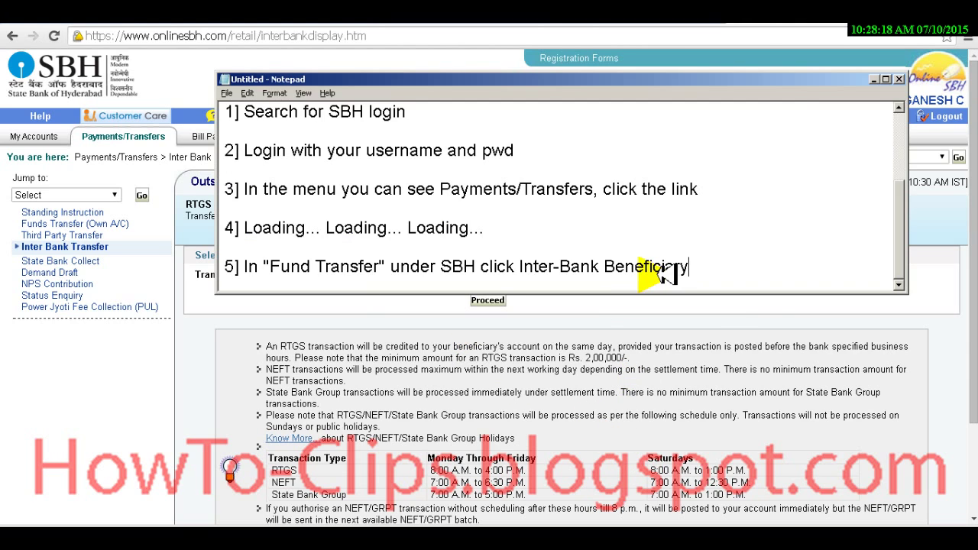
key("alt+Tab")
key("Return")
key("Return")
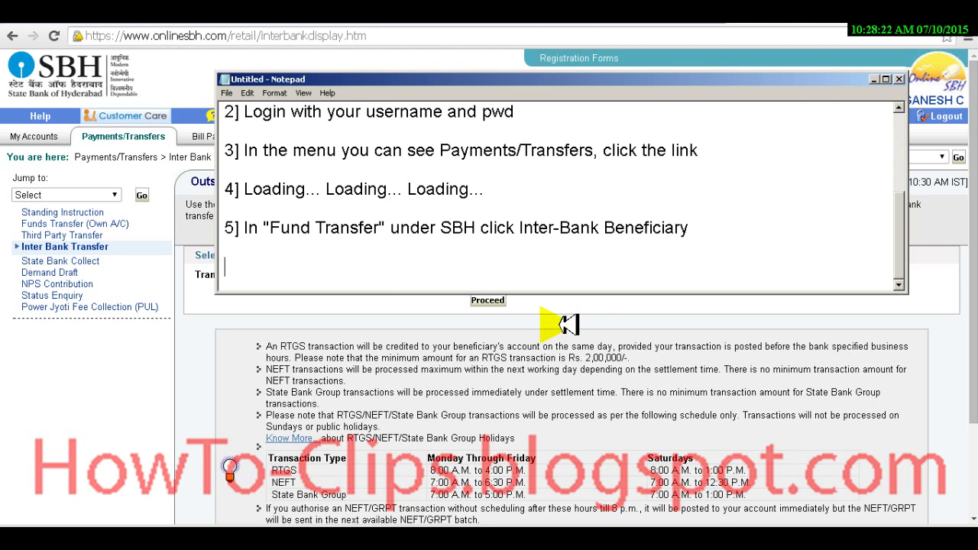
type("6] Click the Transfer type")
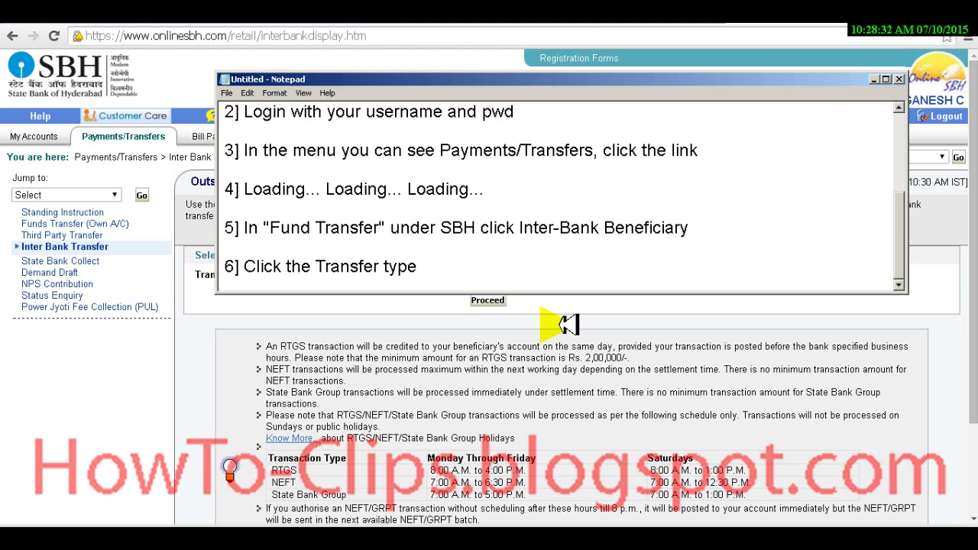
type(" may be NEFT or RTGS")
Step: Choose NEFT as the transaction type and append 'and click proceed' to step 6
key("alt+Tab")
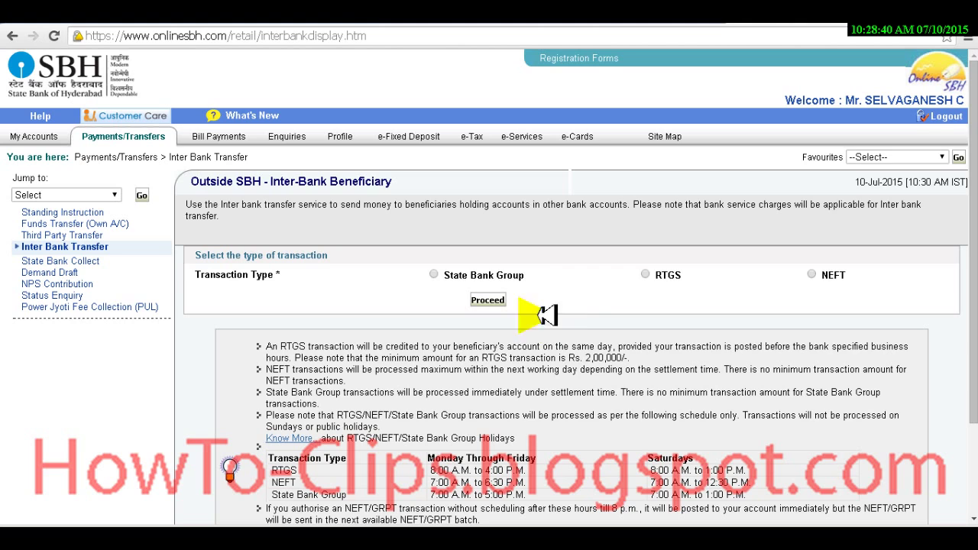
left_click(812, 274)
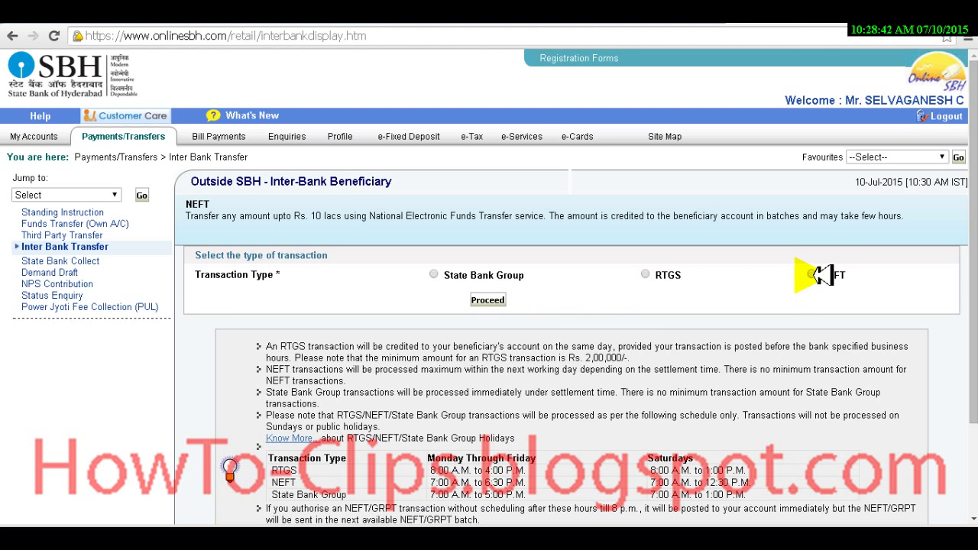
left_click(812, 274)
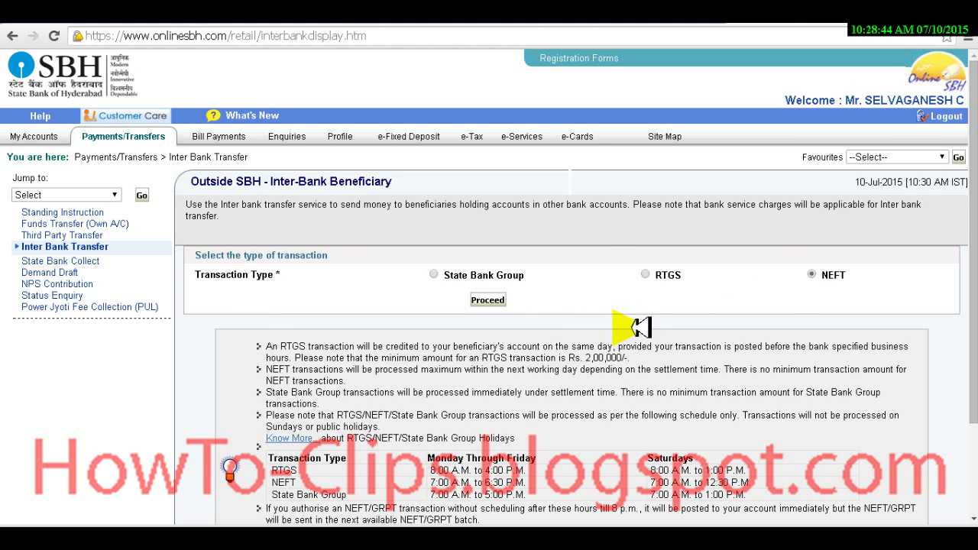
scroll(631, 326, "down", 1)
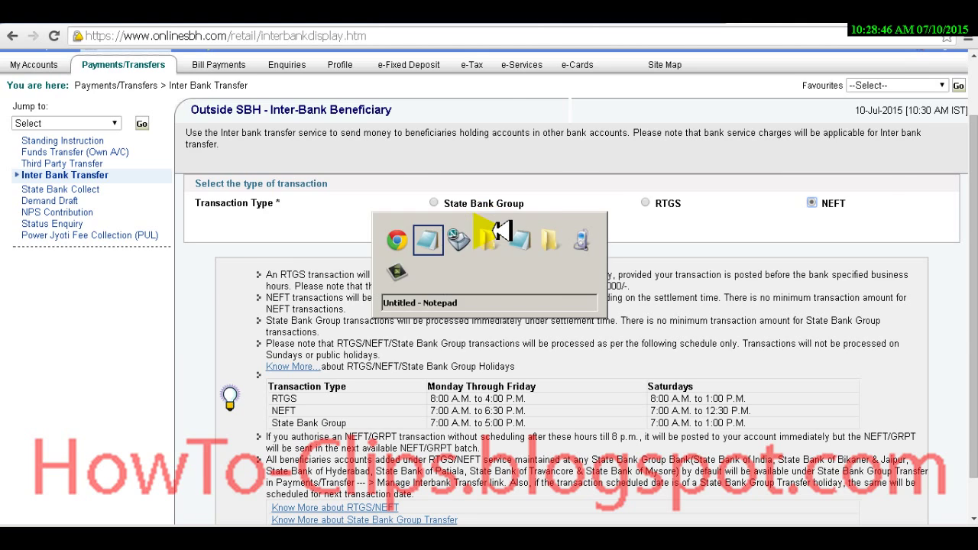
key("alt+Tab")
type("nd clik procee")
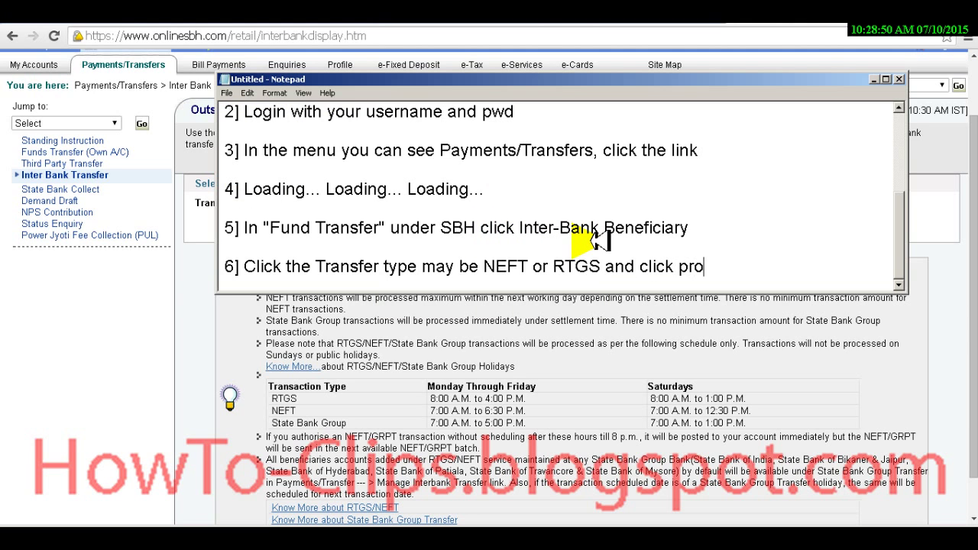
type("d")
key("alt+Tab")
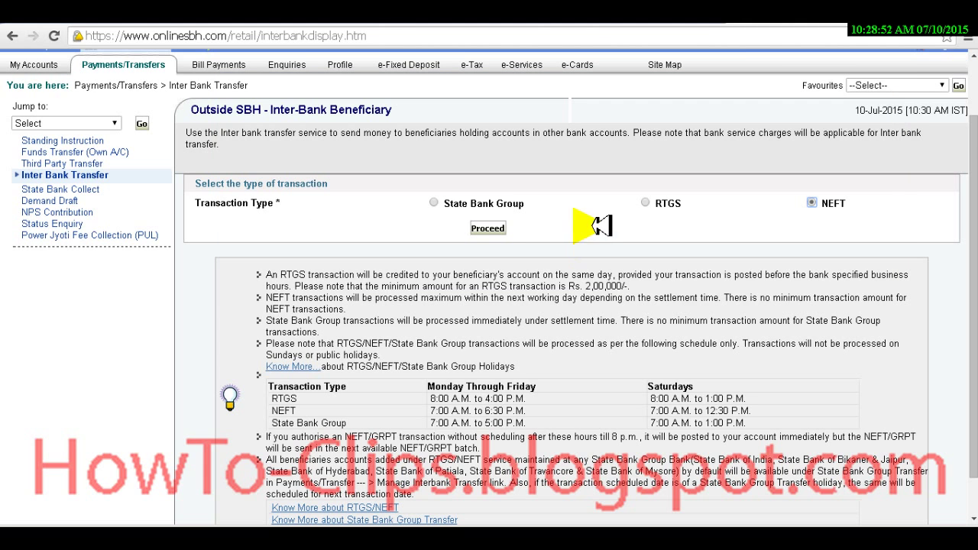
Step: Proceed with NEFT to the NEFT Transfer form and highlight the add-new-beneficiary link
left_click(487, 227)
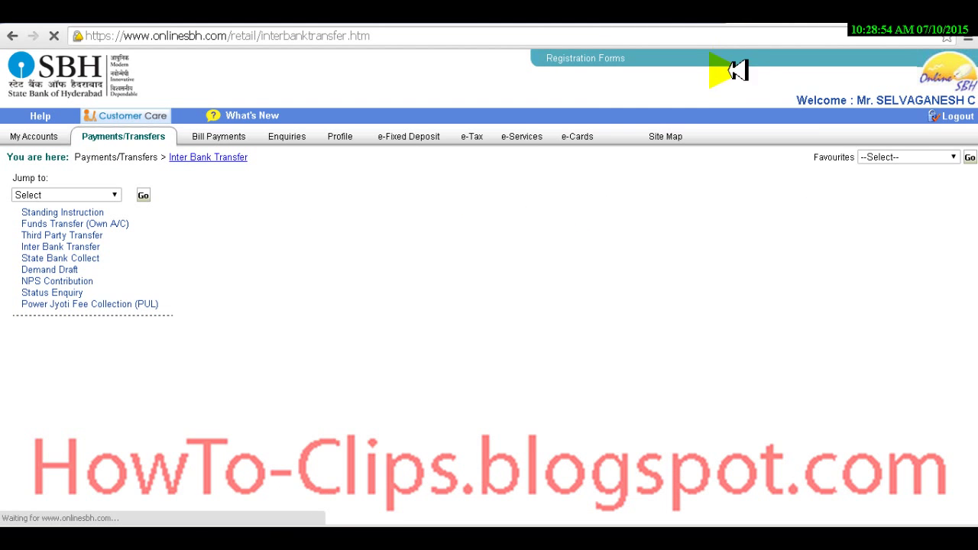
left_click(484, 274)
left_click(492, 294)
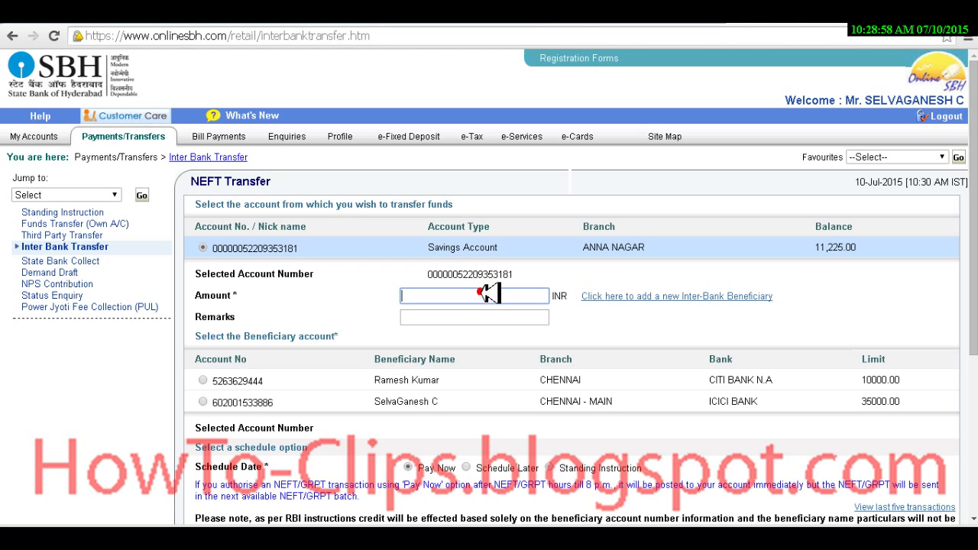
left_click_drag(773, 296, 581, 321)
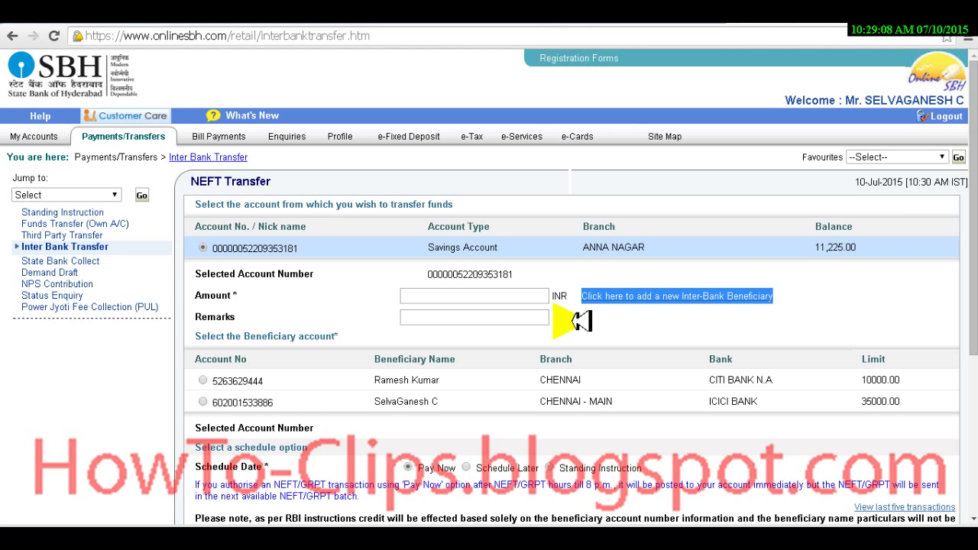
left_click(583, 320)
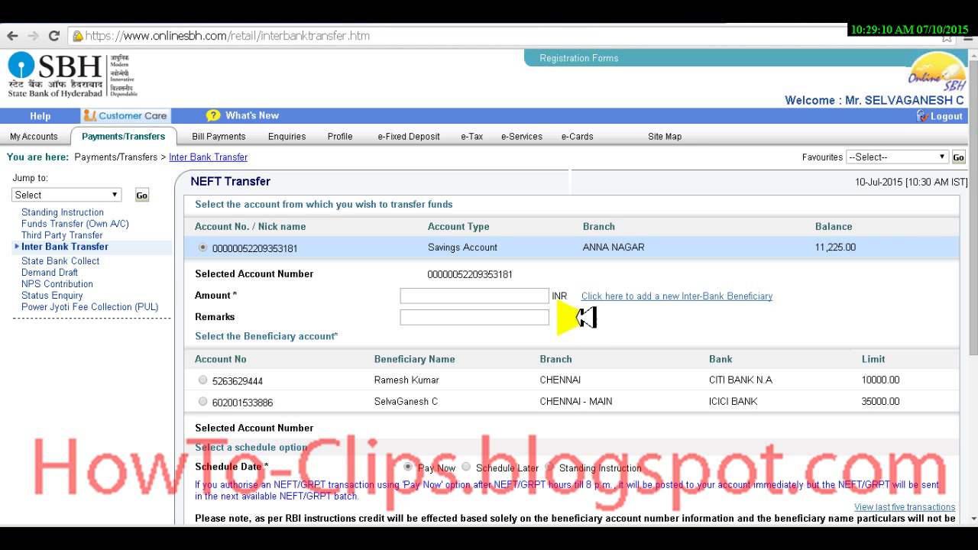
Step: Begin step '7] As we are going to add new payee click' in the notes
key("alt+Tab")
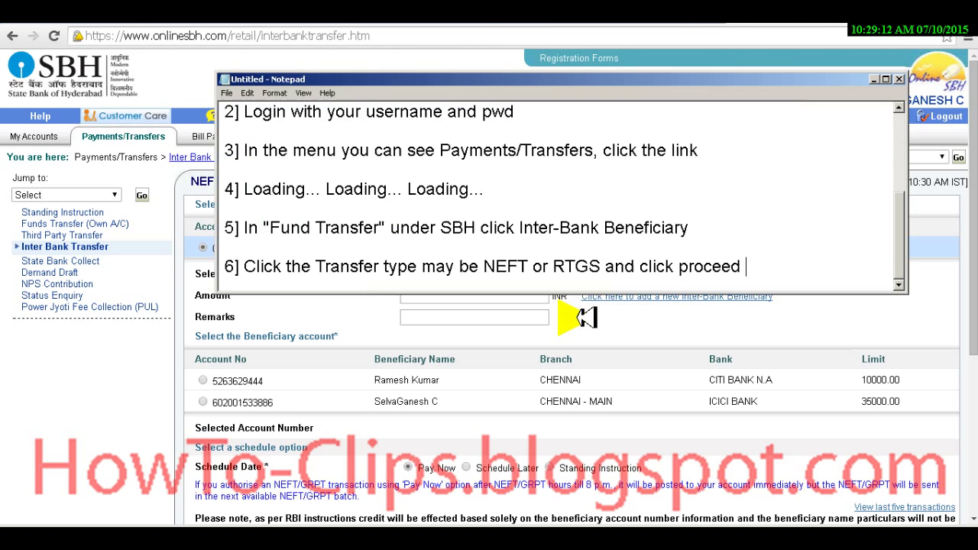
key("Return")
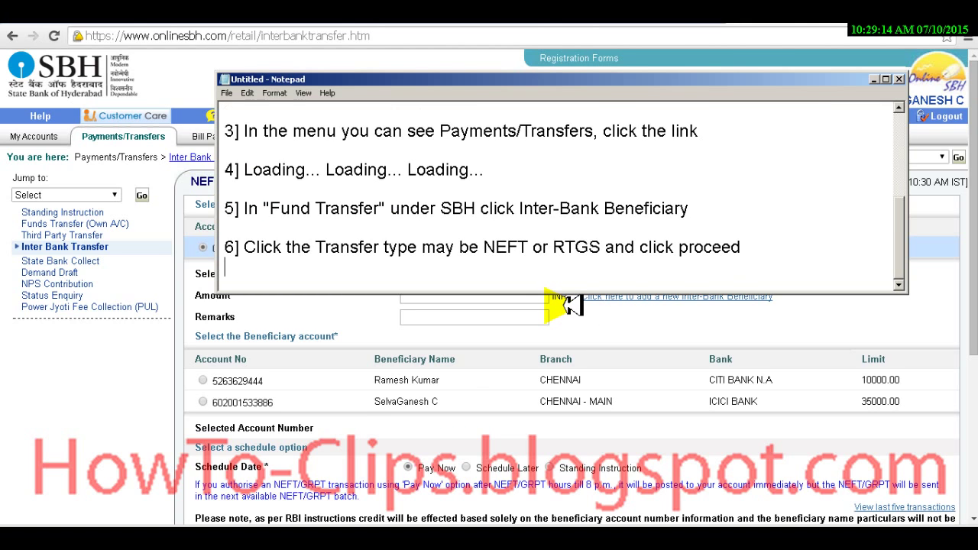
key("Return")
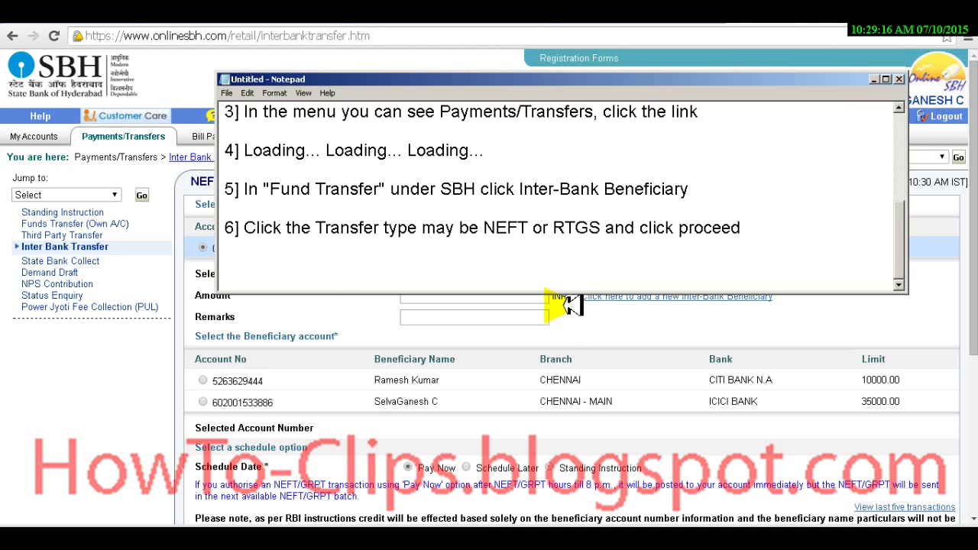
type("7] As we are going to add new payee")
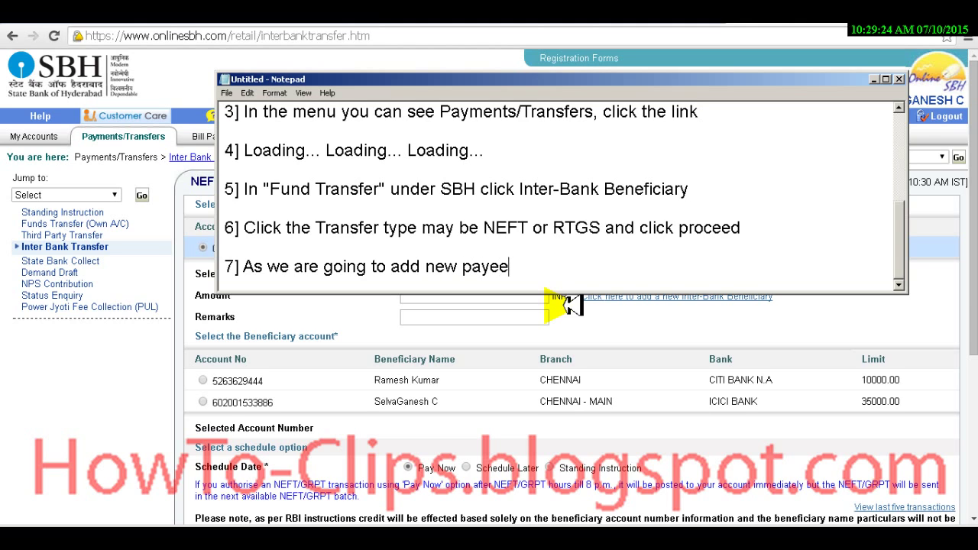
type(" click")
Step: Copy the add-new-Inter-Bank-Beneficiary link wording into step 7 in quotes
left_click(570, 304)
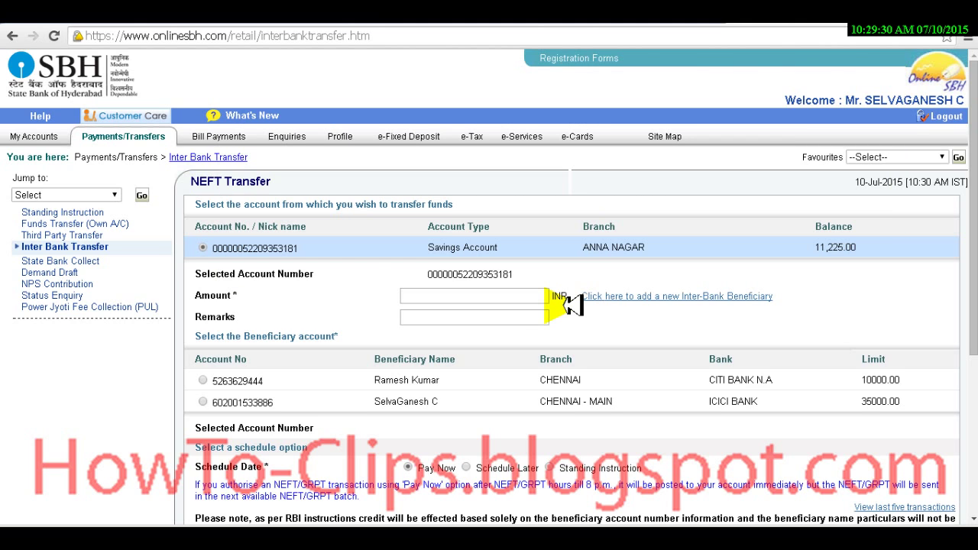
left_click_drag(795, 293, 586, 299)
key("ctrl+c")
key("alt+Tab")
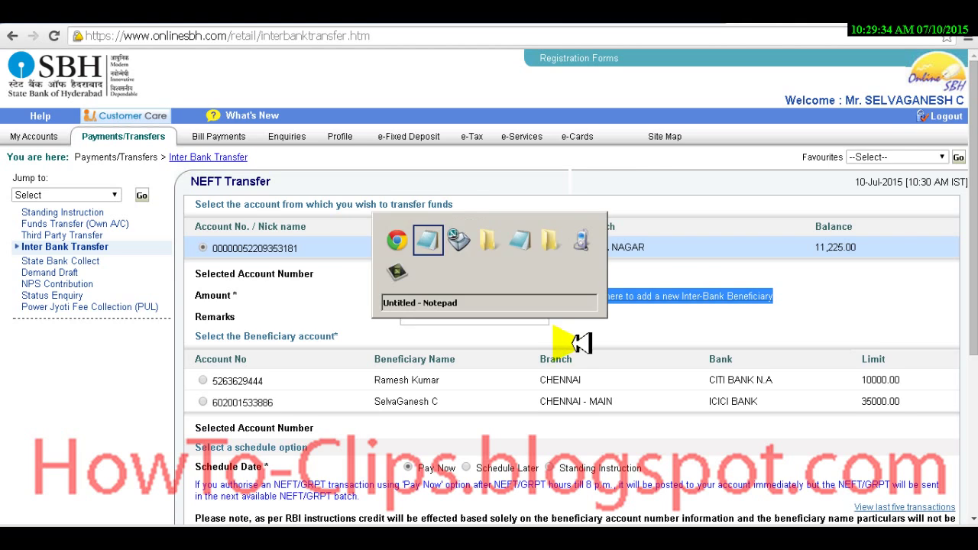
key("ctrl+v")
type("\"")
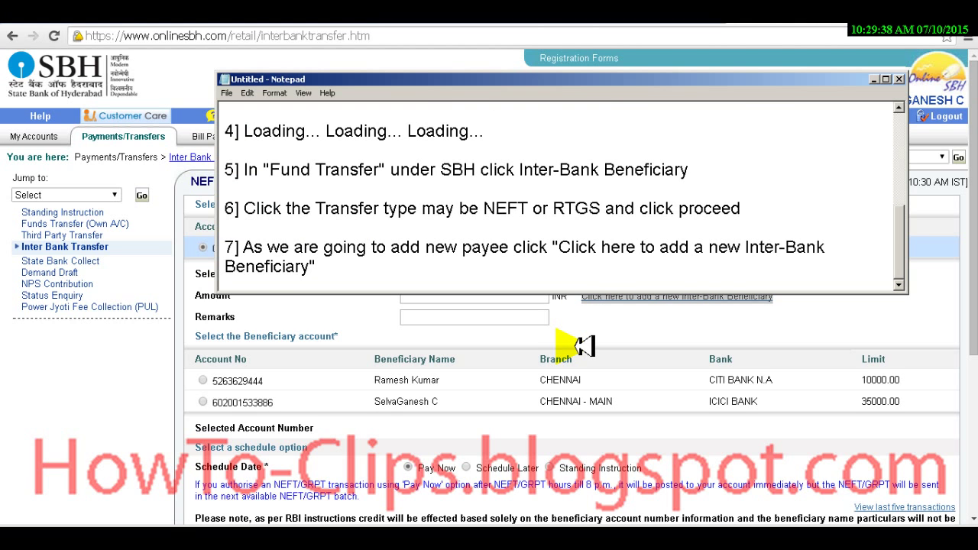
key("alt+Tab")
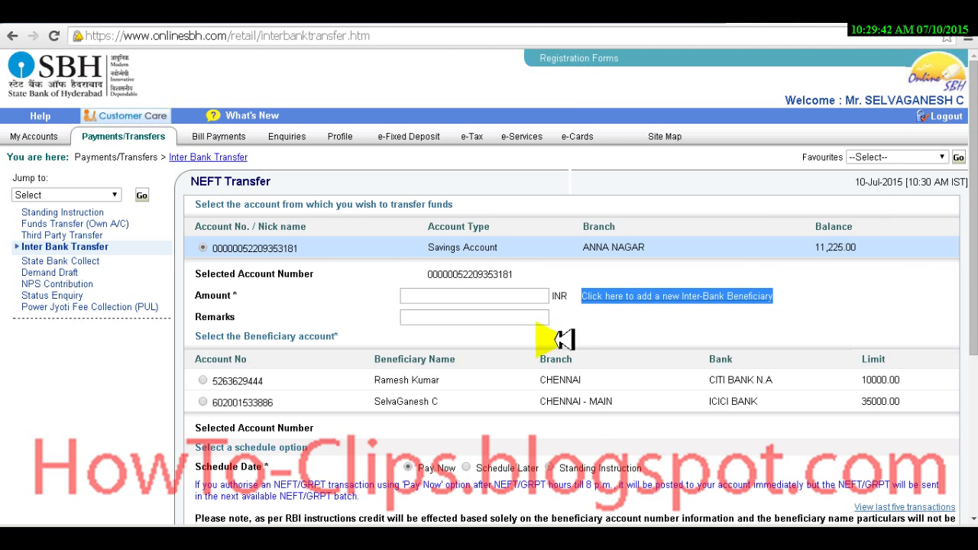
Step: Open the add new Inter-Bank Beneficiary form and note step 8 about the Profile Password
left_click(716, 298)
left_click(716, 298)
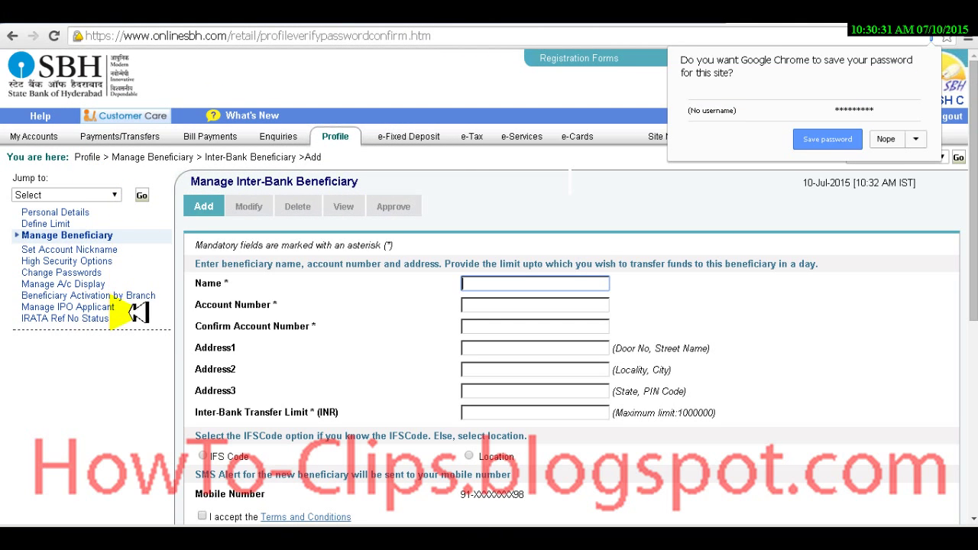
key("alt+Tab")
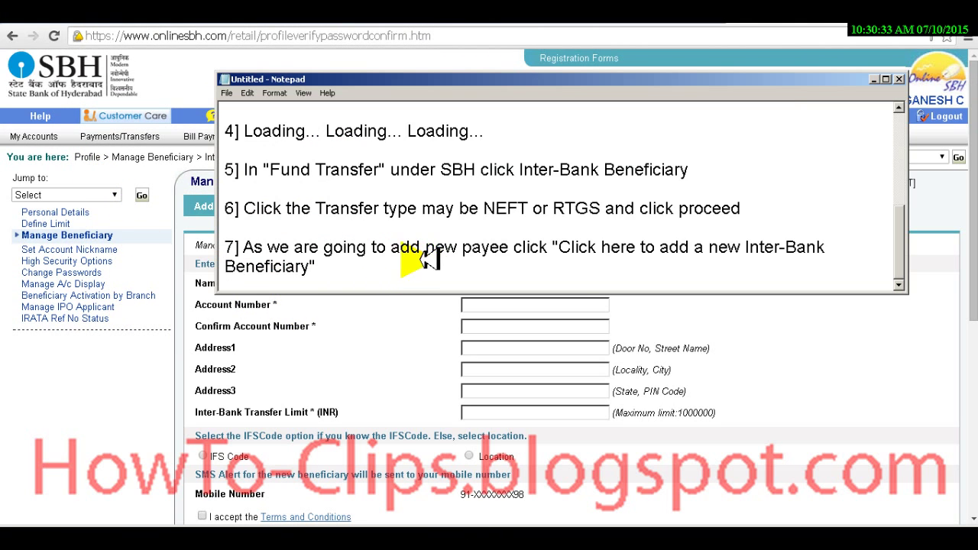
key("Return")
key("Return")
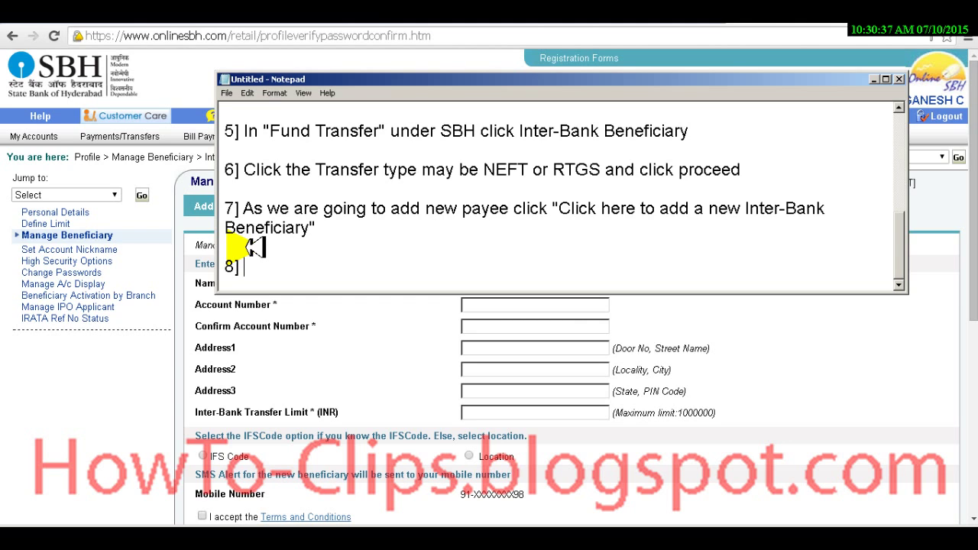
type("8] For security Reason SBH")
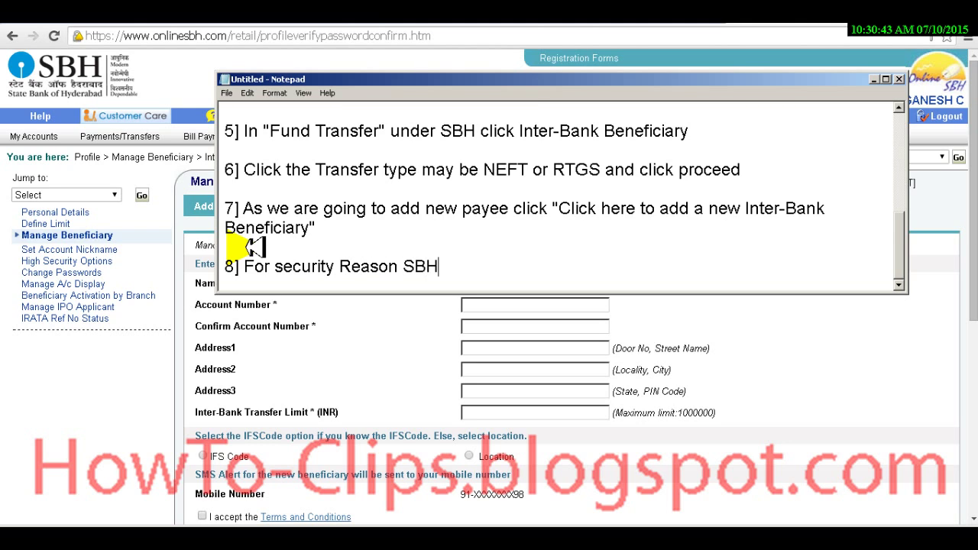
type(" as k for Profile Password")
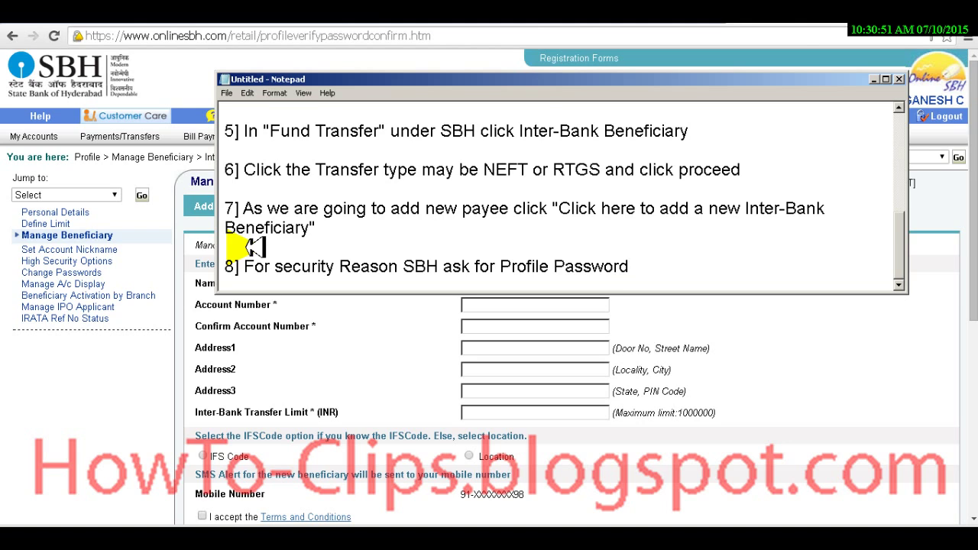
type(", enter it you will be taken to ad")
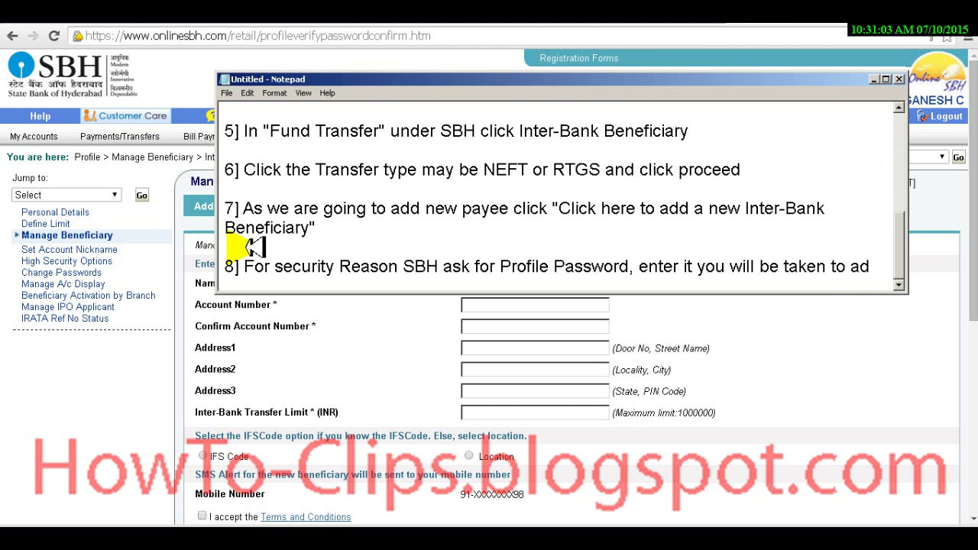
type("d new ")
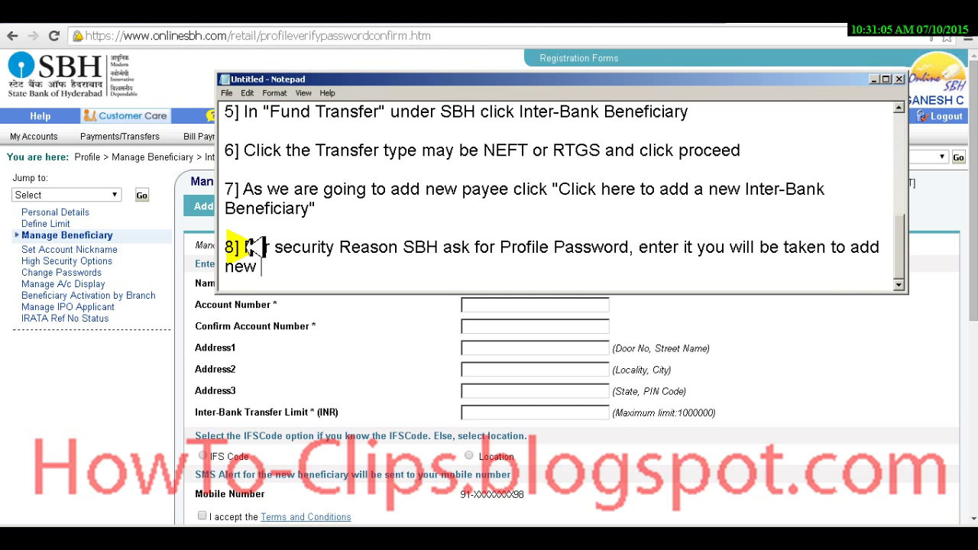
type("payee page")
Step: Enter the payee's name and finish step 8 about filling the details as given
key("alt+Tab")
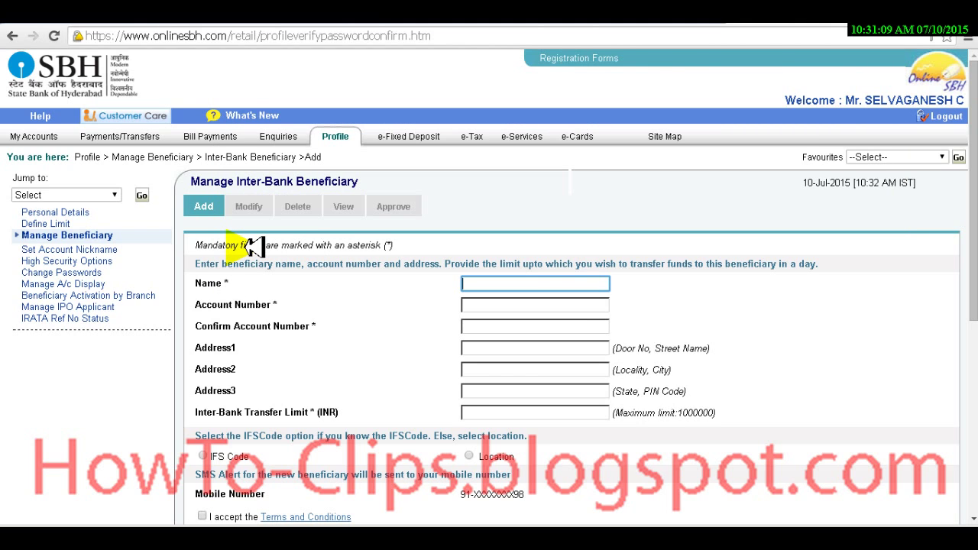
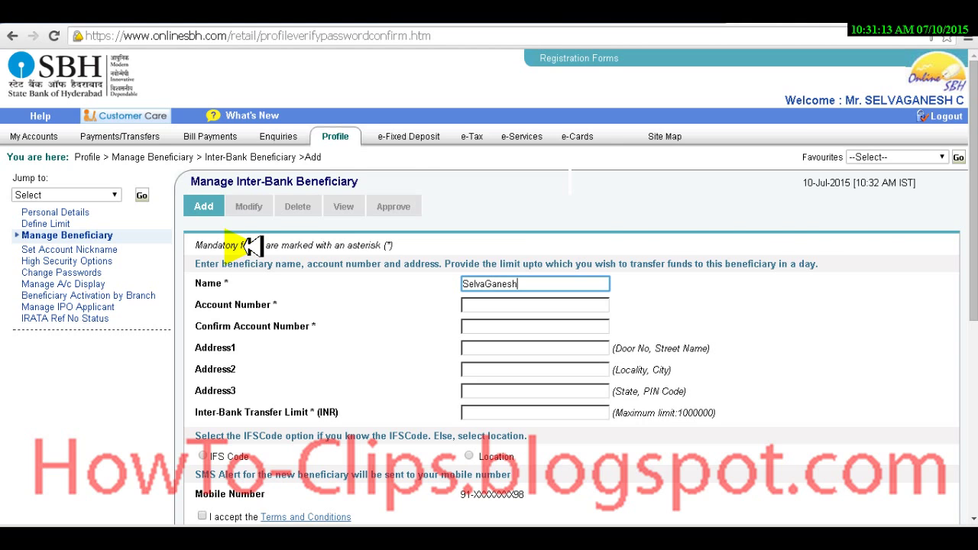
key("alt+Tab")
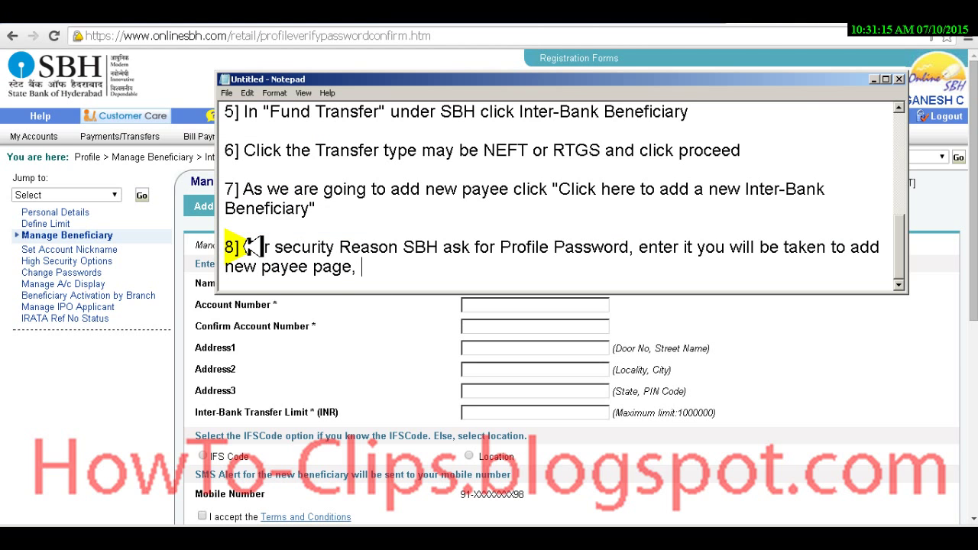
type("ll te")
key("BackSpace")
type("he details a")
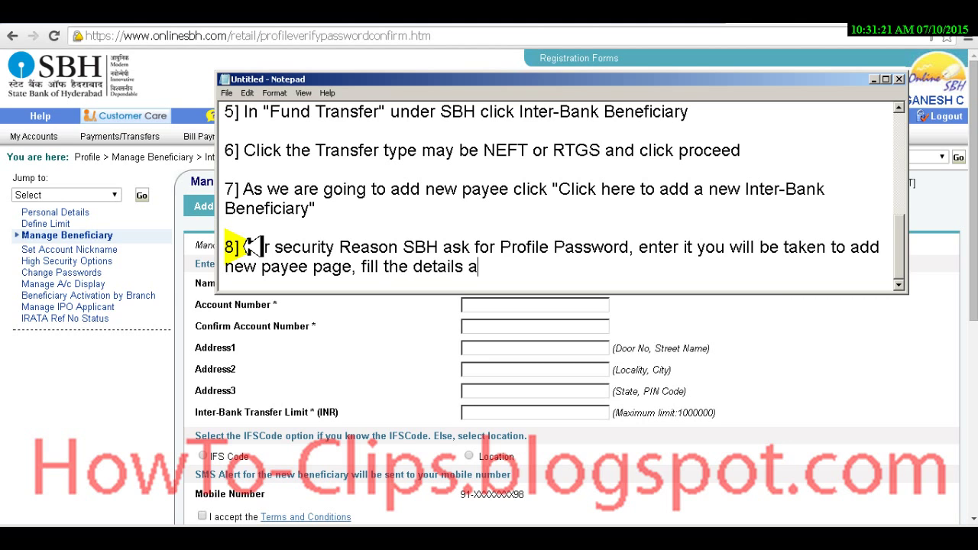
type("s given there")
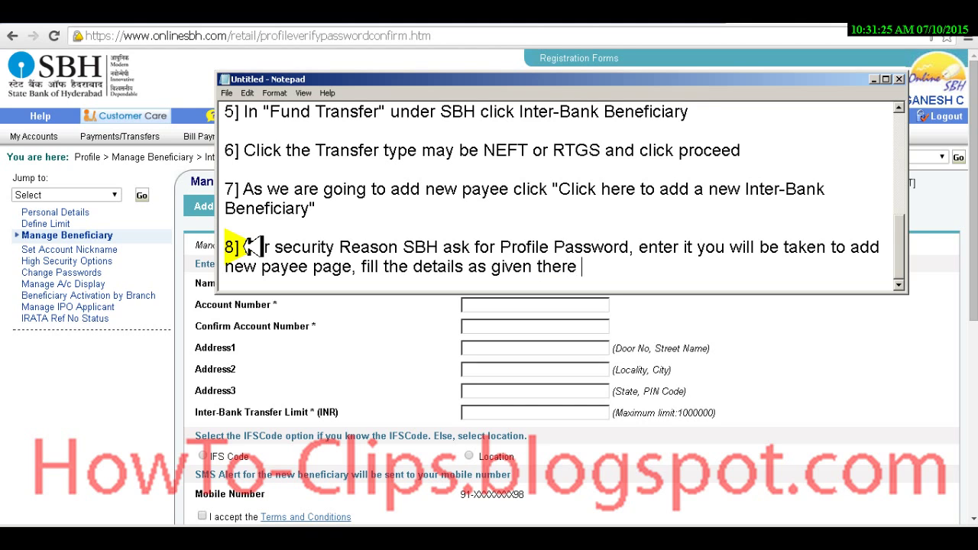
key("alt+Tab")
Step: Move to the Account Number field and paste the payee's account number into the notes
key("Tab")
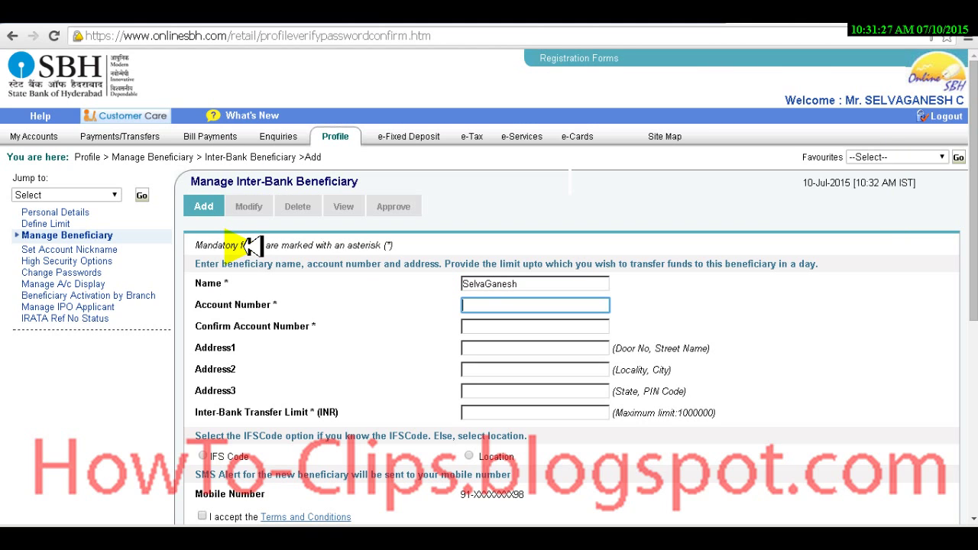
key("alt+Tab")
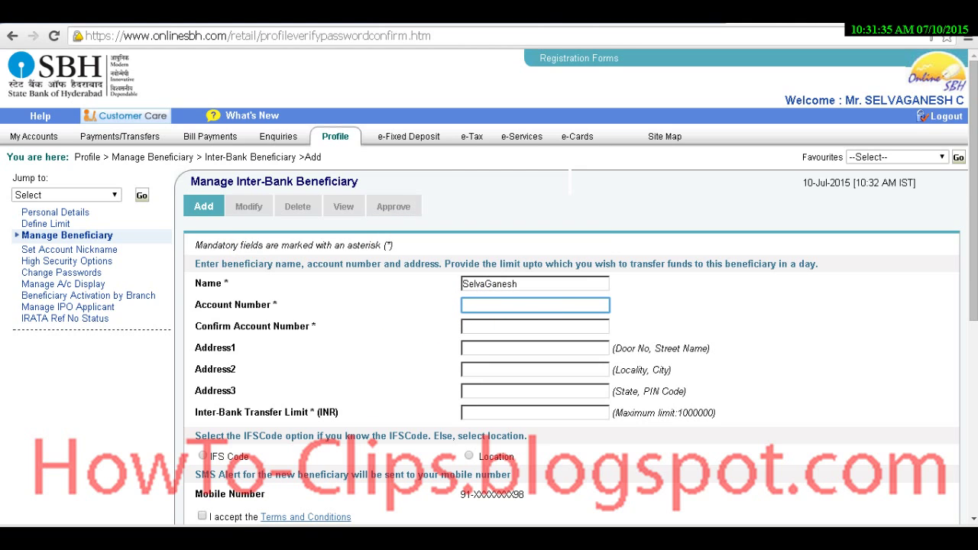
left_click(248, 532)
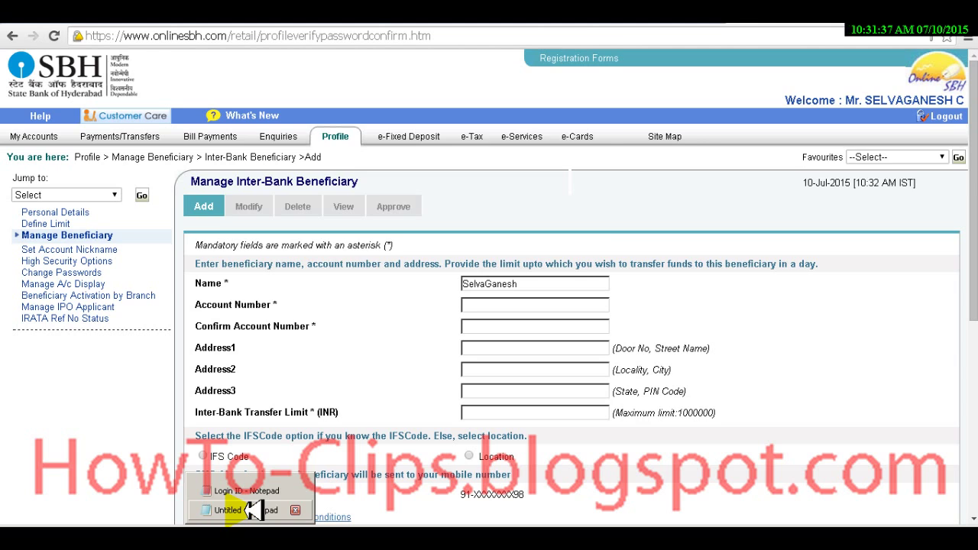
left_click(252, 510)
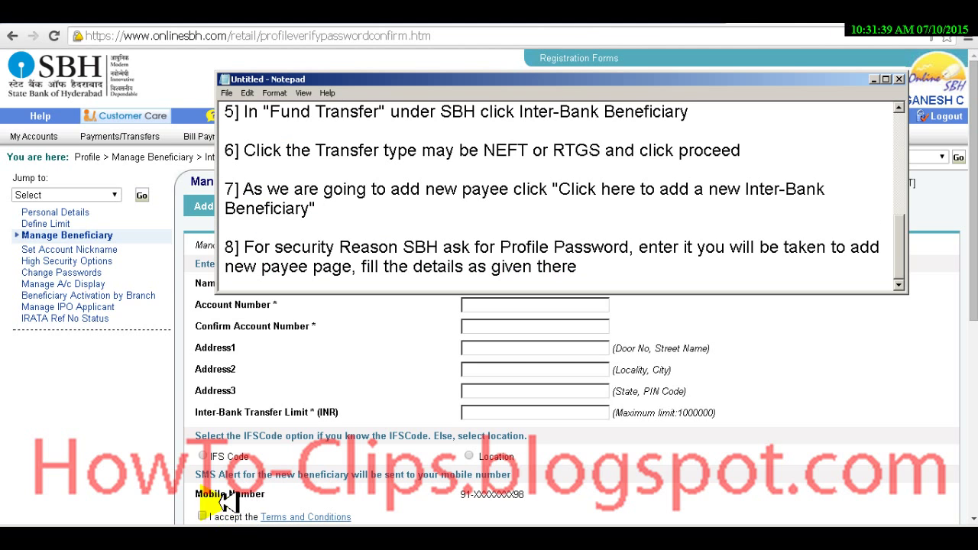
key("Return")
key("Return")
key("ctrl+v")
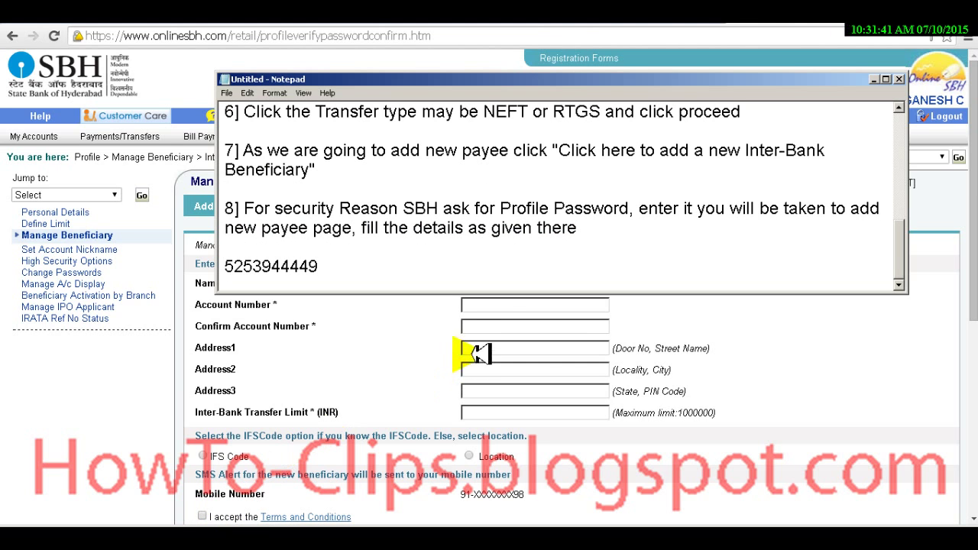
Step: Fill in the payee's account number and matching Confirm Account Number
left_click(493, 305)
left_click(493, 305)
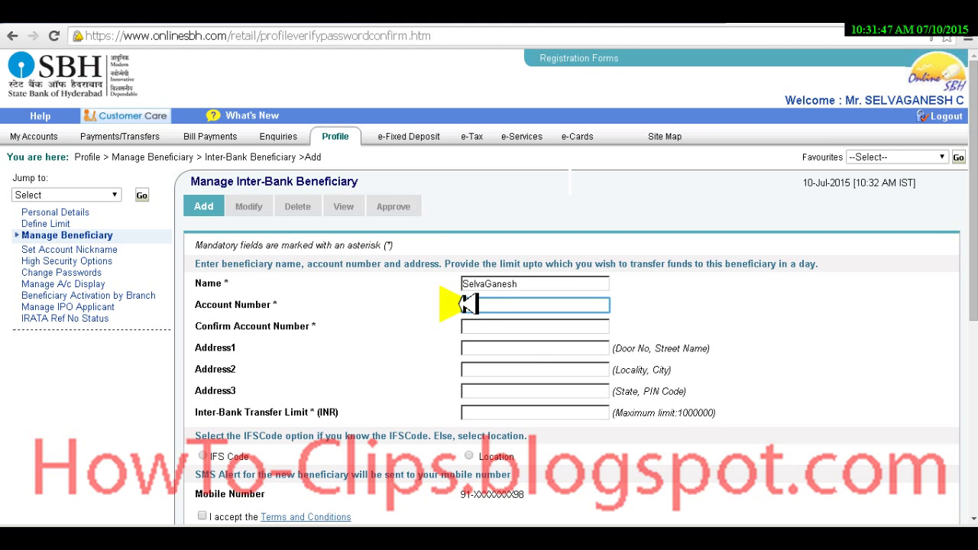
key("alt+Tab")
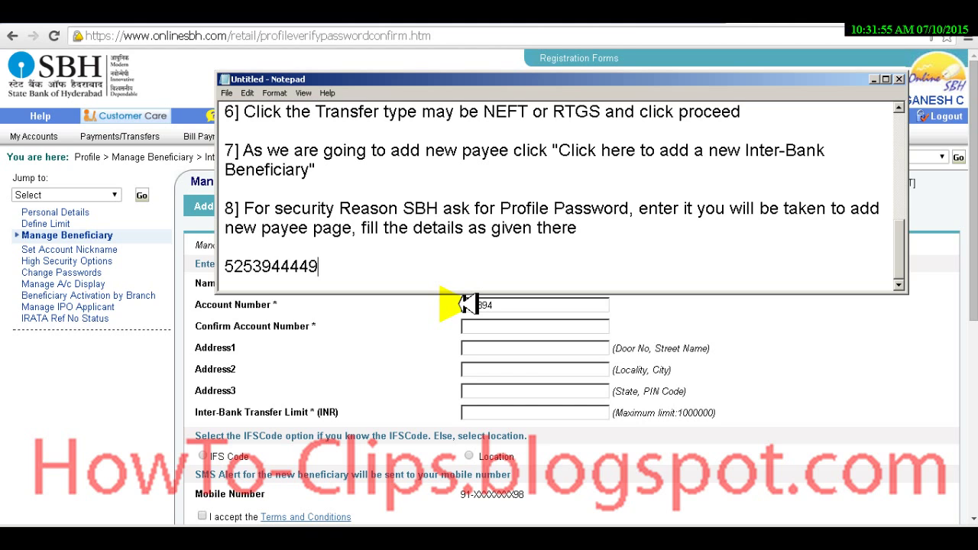
key("alt+Tab")
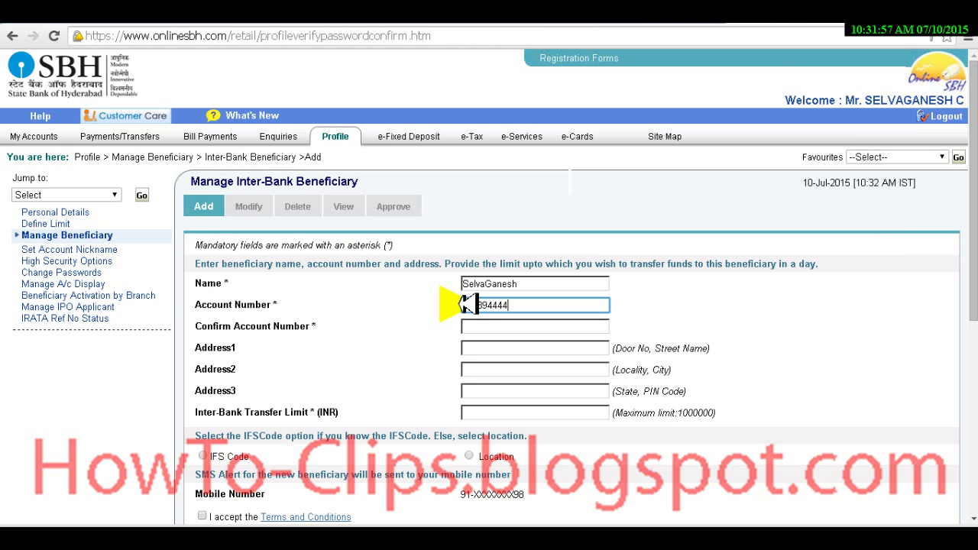
key("Tab")
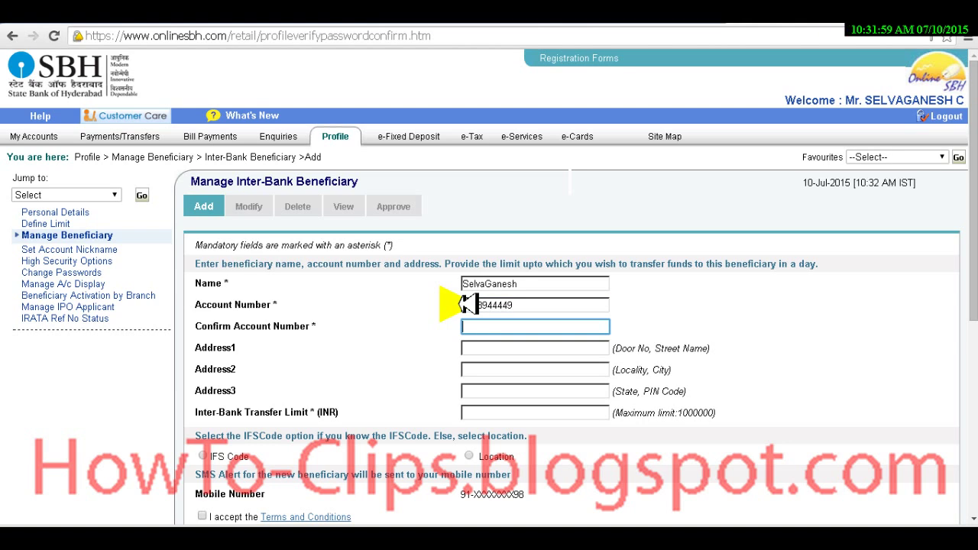
key("alt+Tab")
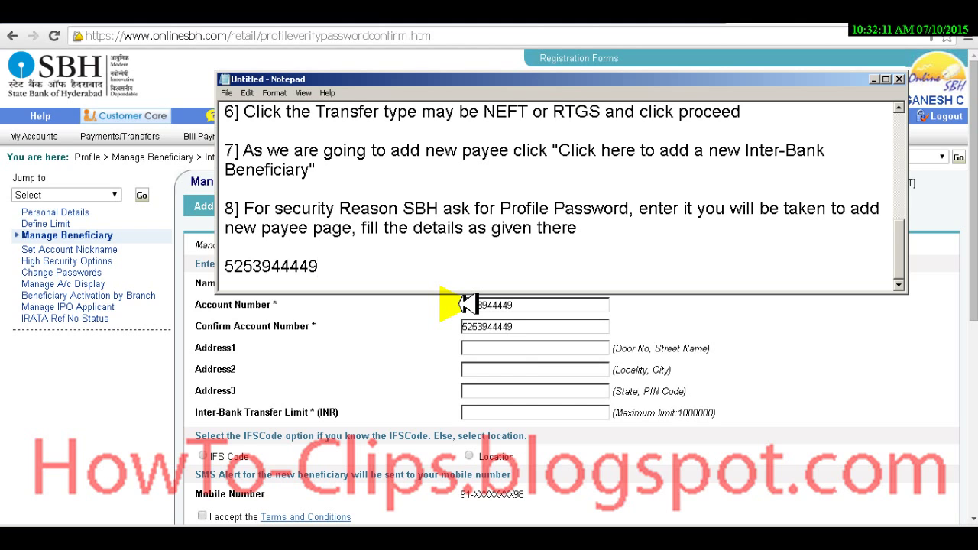
key("alt+Tab")
key("Tab")
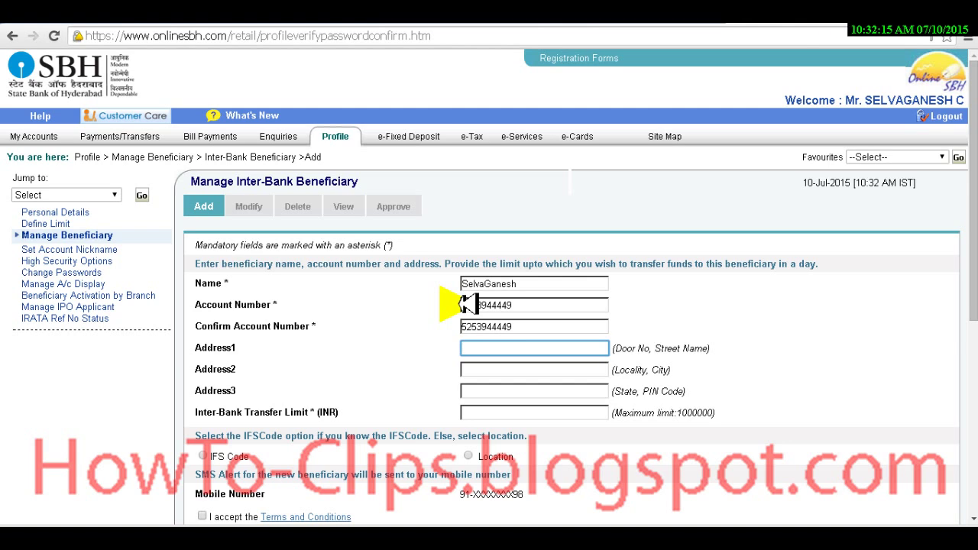
Step: Write step 9: enter the IFS code if known, else select location and enter the bank address
type("No")
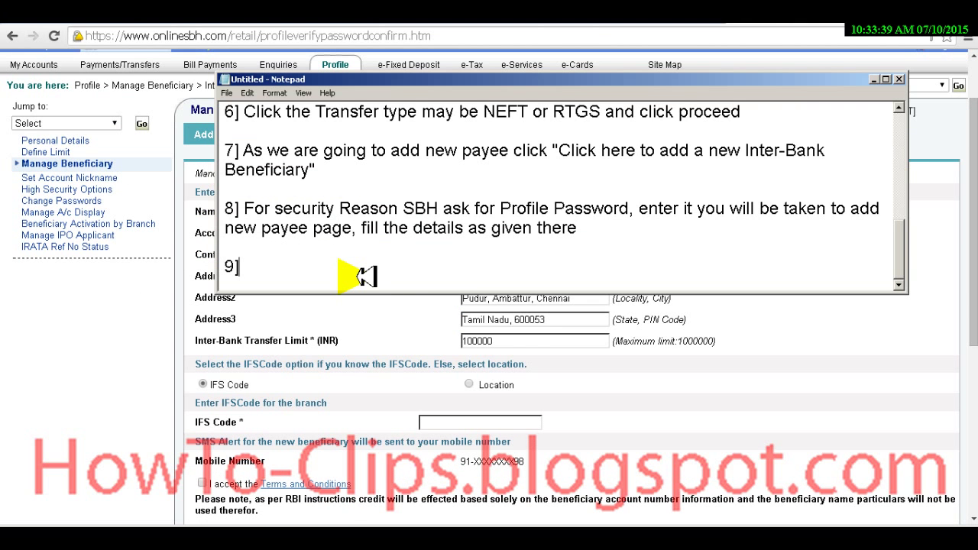
type("If you got the i")
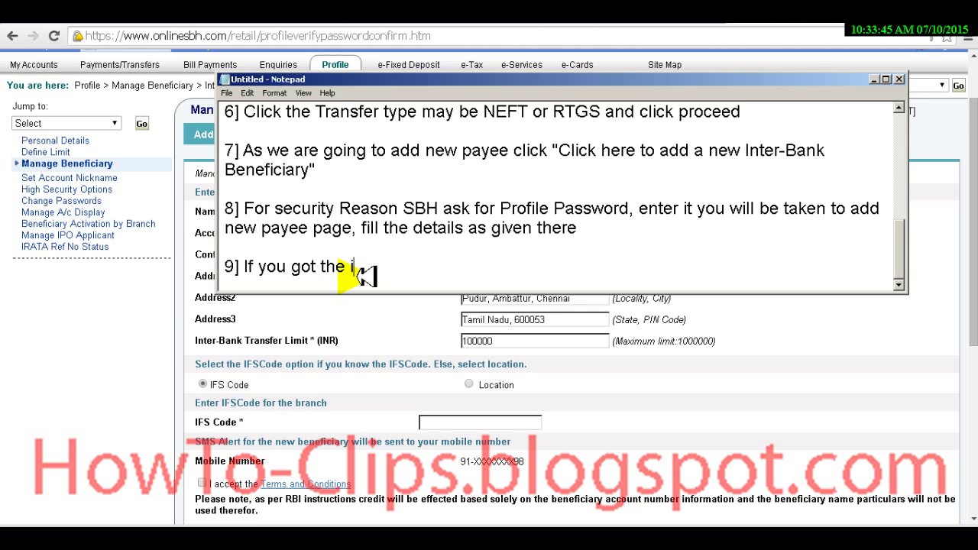
type("fs code you can enter it")
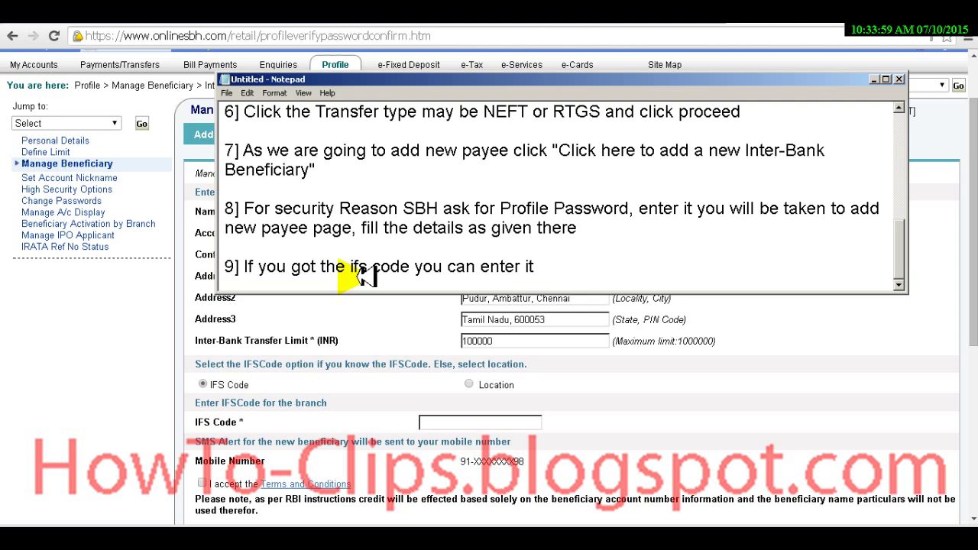
type(" or enter")
key("ctrl+shift+Left")
type("select the location ")
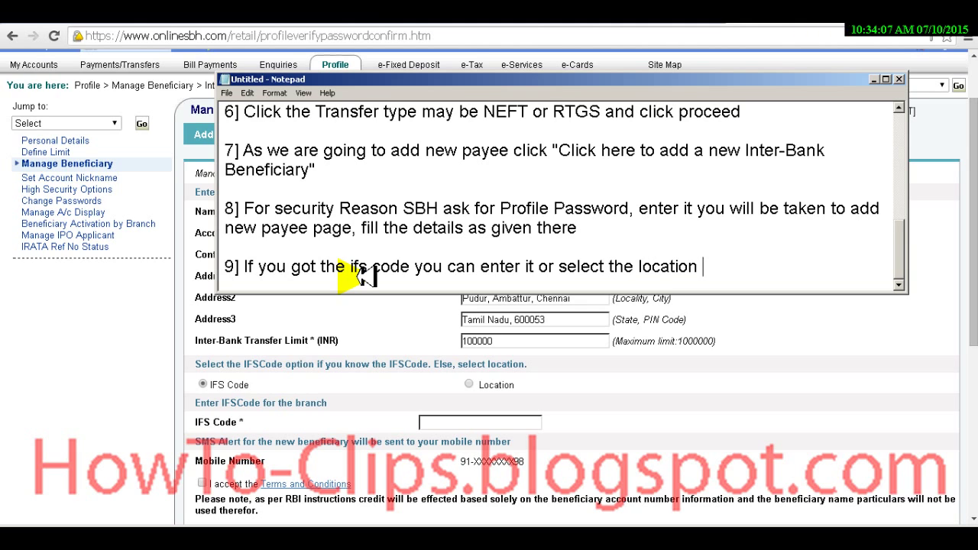
type("button")
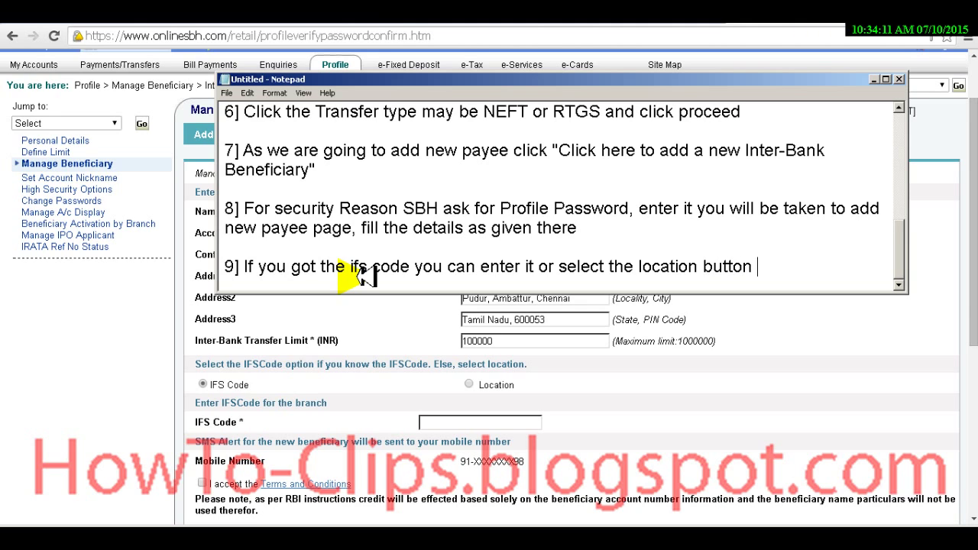
type(" and ente")
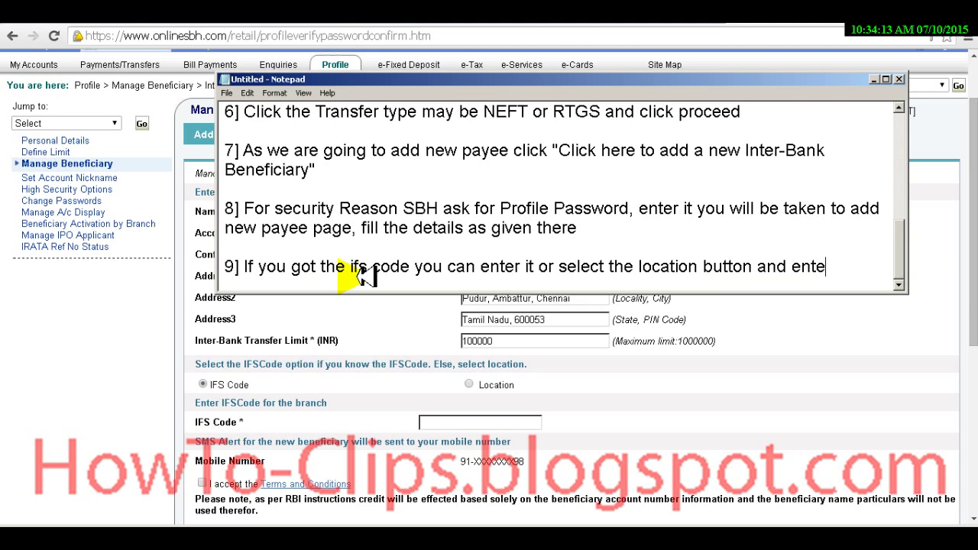
type("r the addre")
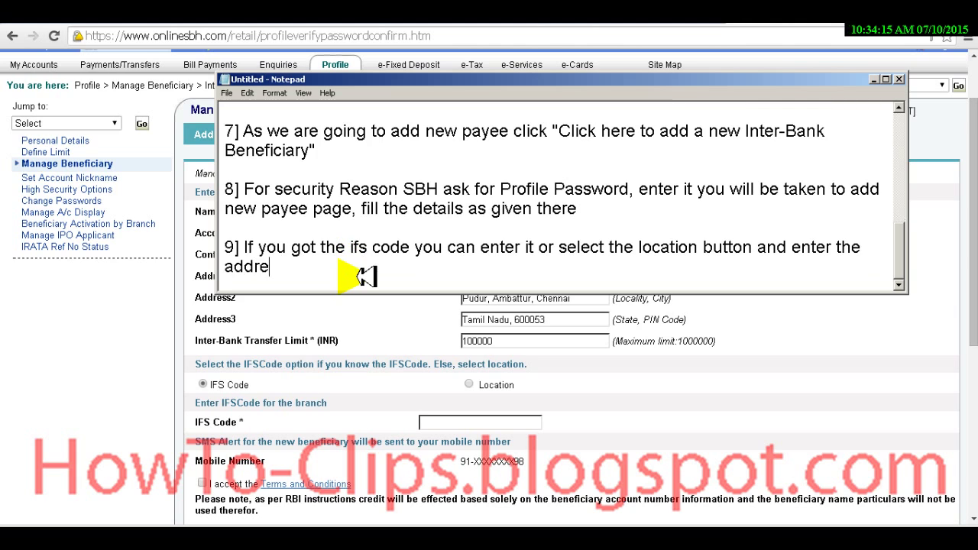
type("ss of the bank")
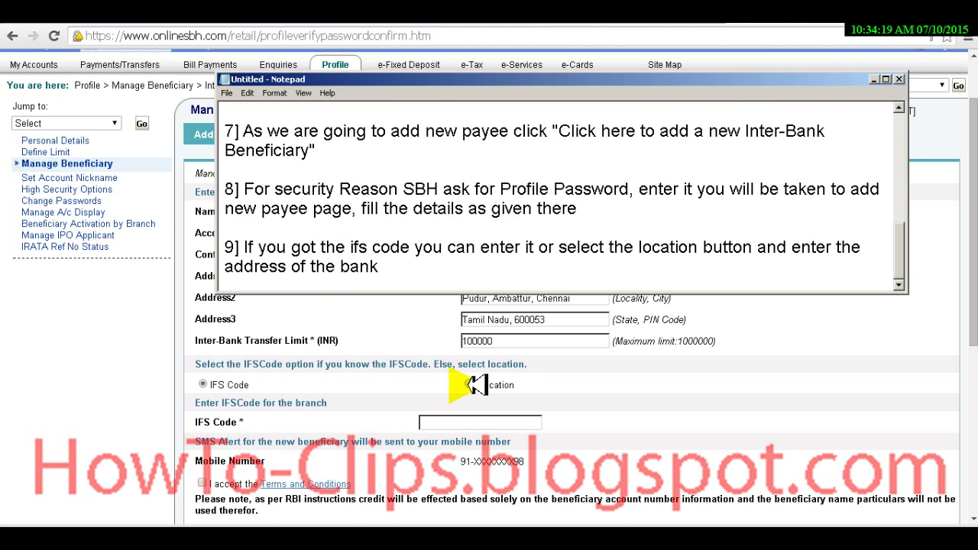
Step: Try the Location option with bank 'citi', revert to IFS Code, and start a 'citibank if' search
left_click(468, 384)
left_click(359, 425)
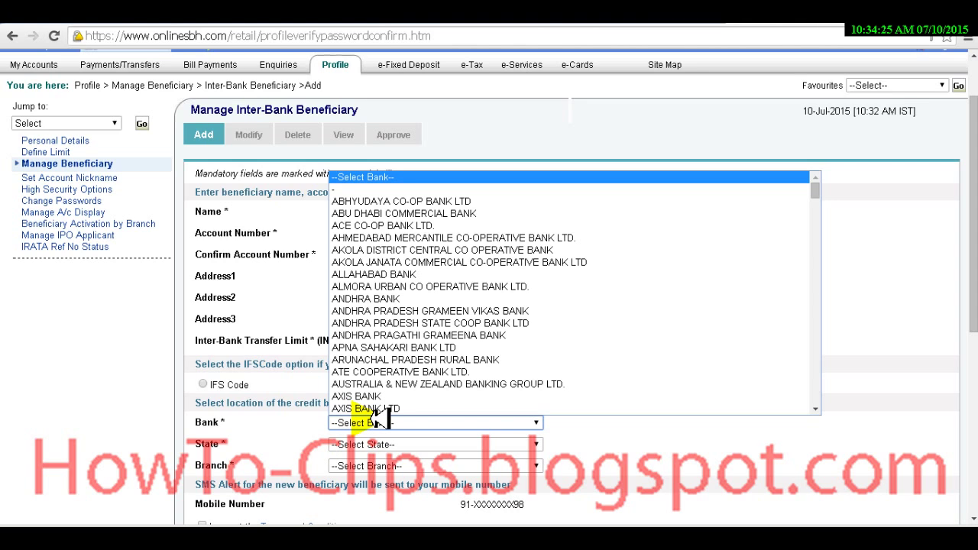
type("citi")
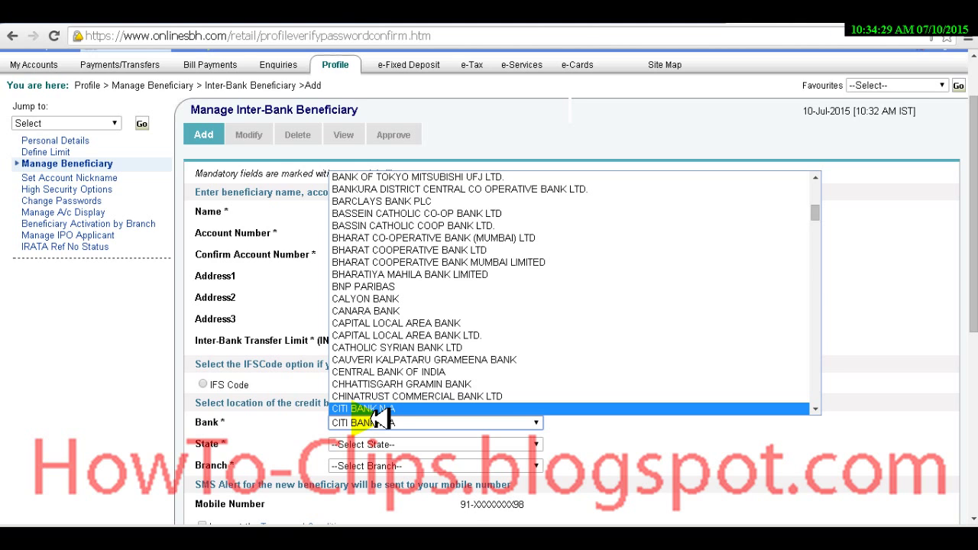
left_click(203, 384)
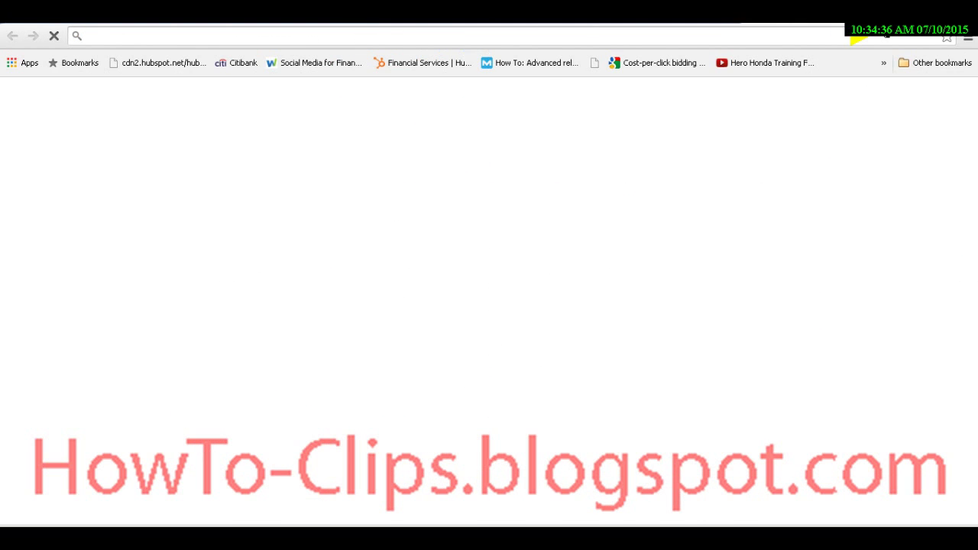
type("citi")
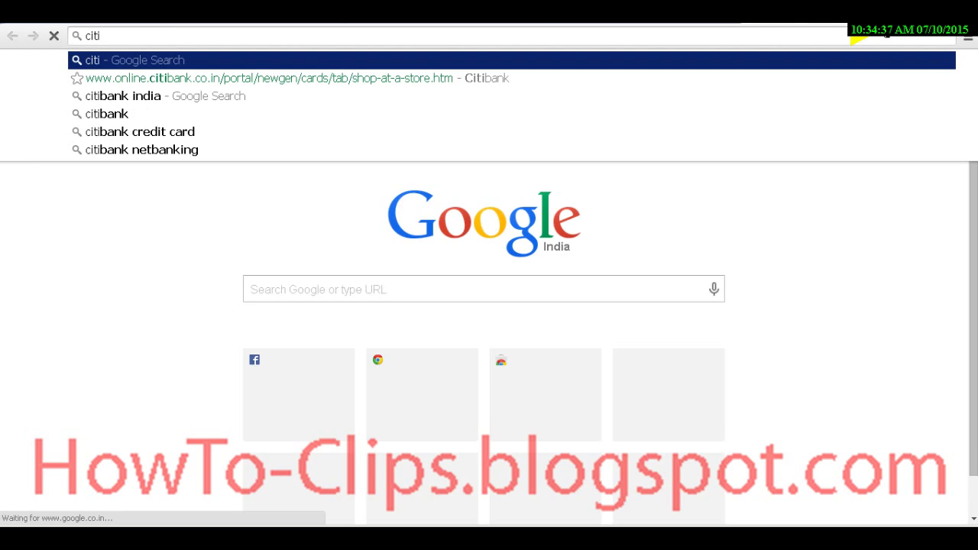
type("bank if")
Step: Search 'citibank ifsc code chennai mount road branch' and select CITI0000003 on the first result
key("Down")
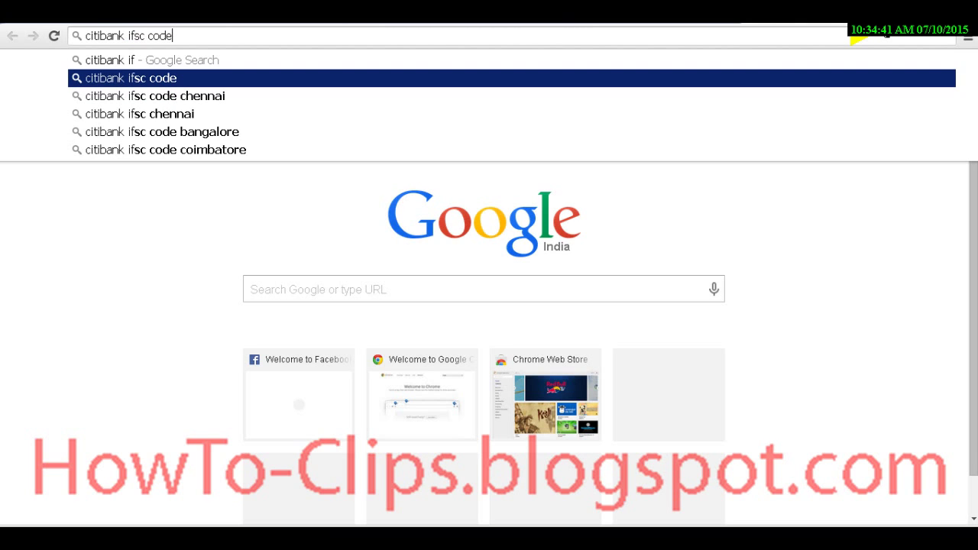
key("Down")
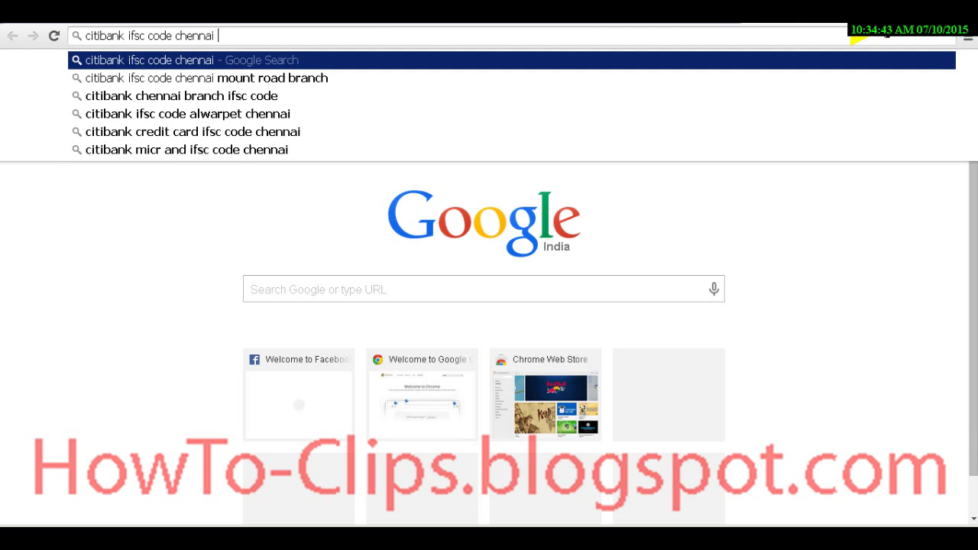
key("Down")
key("Return")
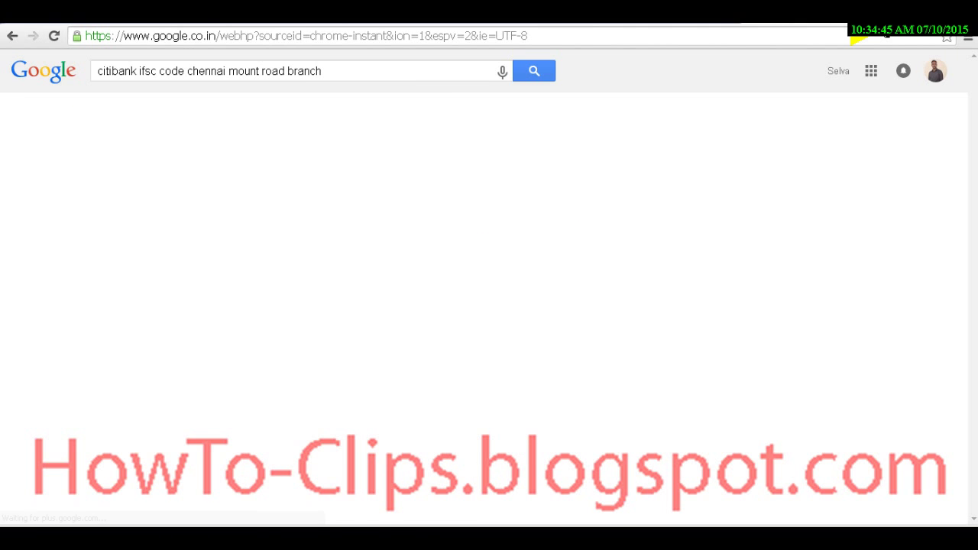
left_click(272, 179)
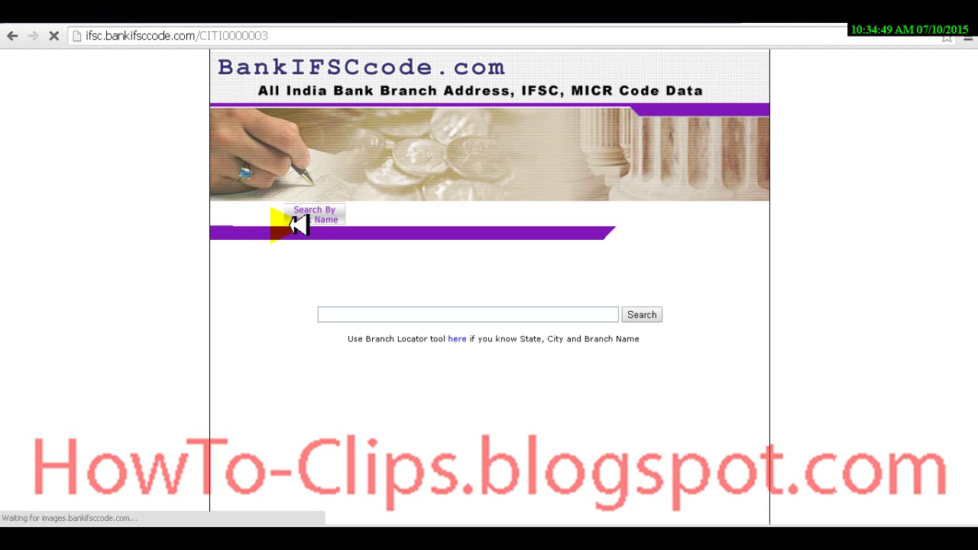
scroll(298, 223, "down", 3)
double_click(535, 265)
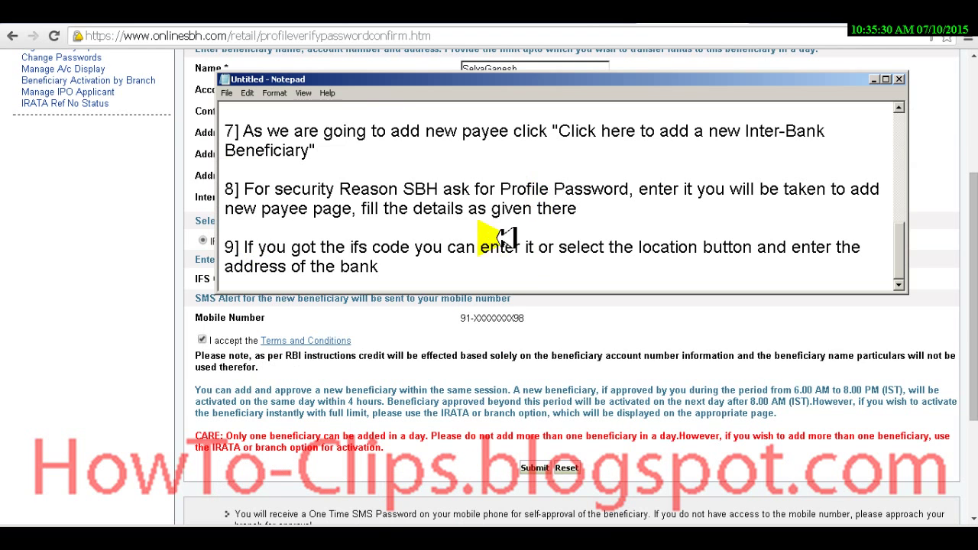
Step: Begin step 10: '10] Error in address format, enter only alphanumeric character'
scroll(492, 227, "down", 1)
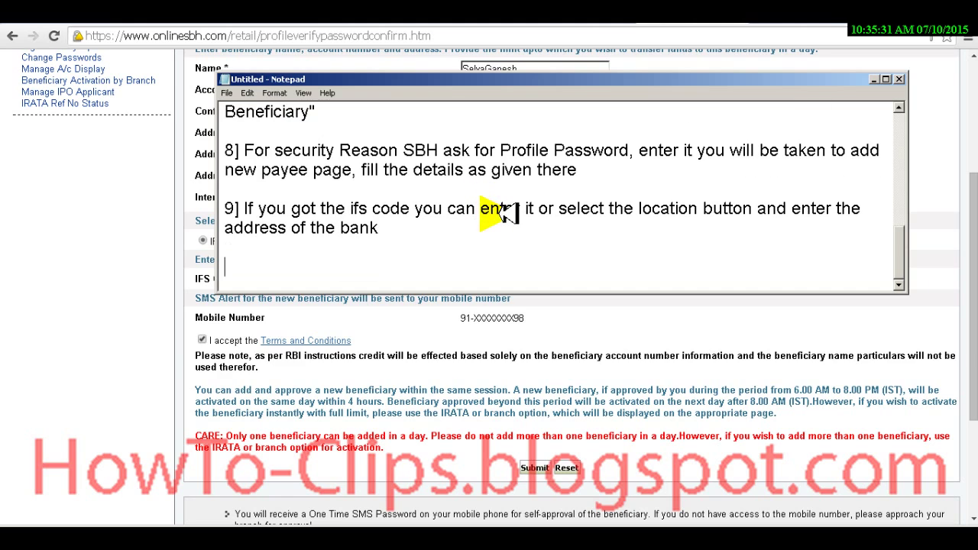
type("1]")
key("BackSpace")
type("0")
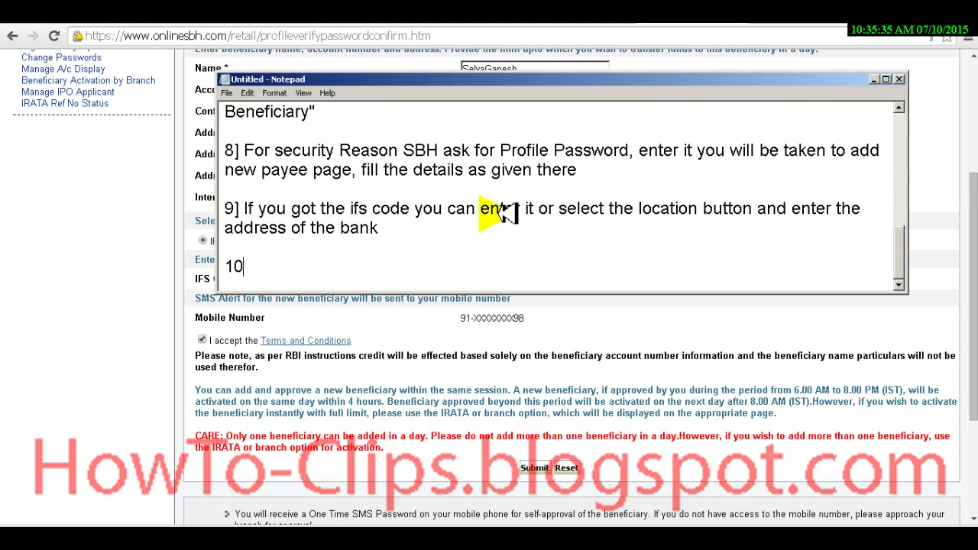
type("] Error in addres")
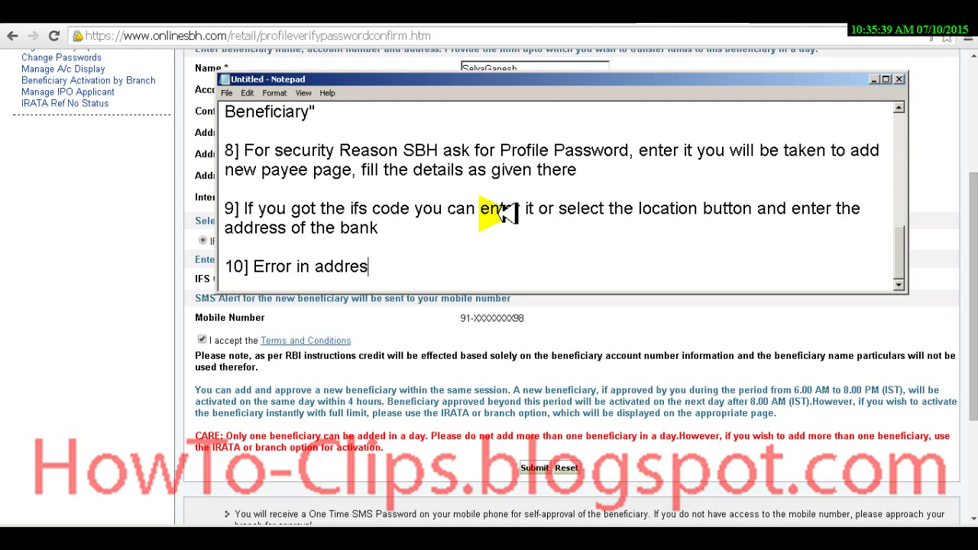
type("s format")
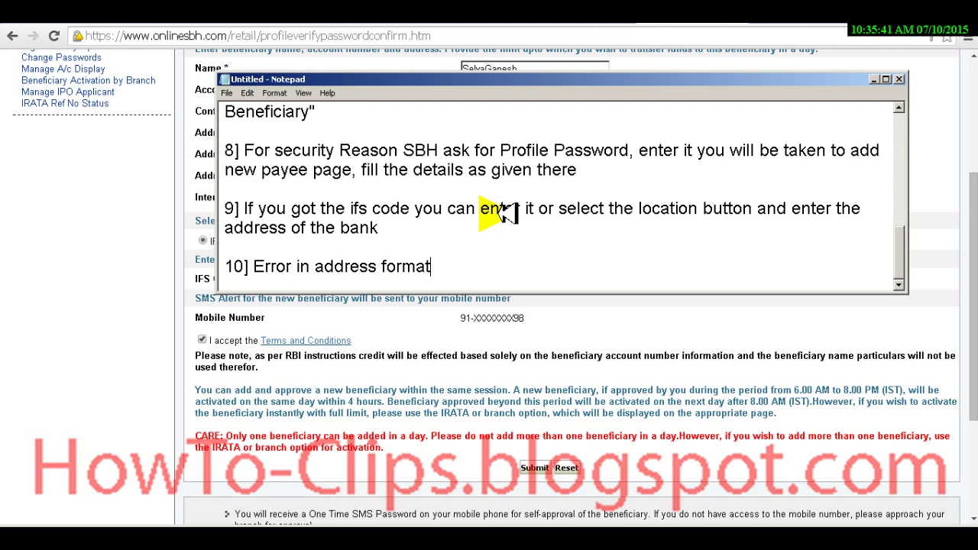
type(",")
left_click_drag(448, 267, 821, 262)
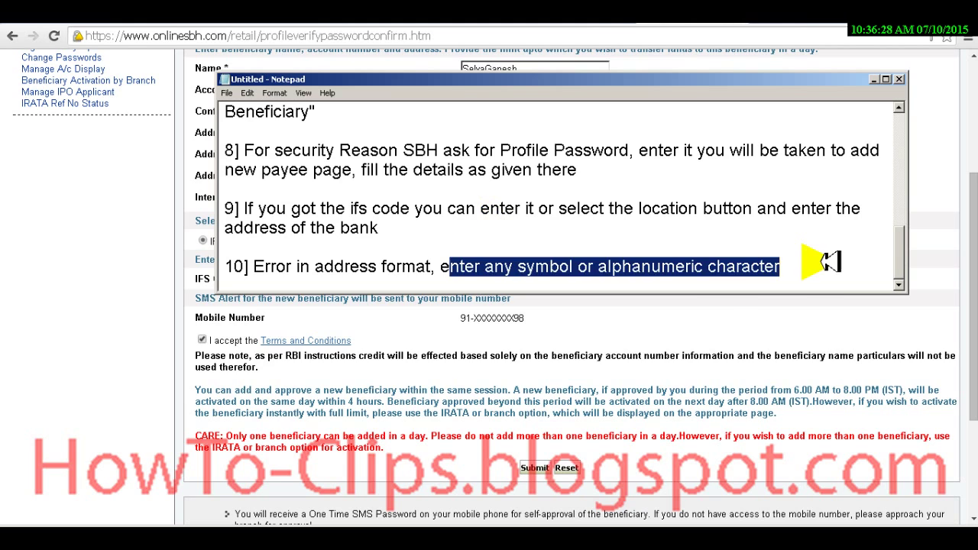
type("e")
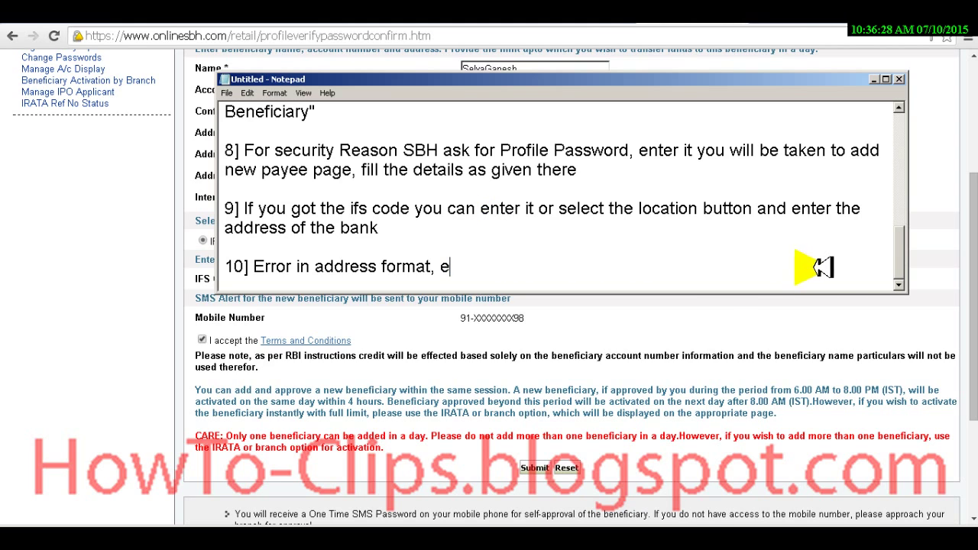
type("nter only a")
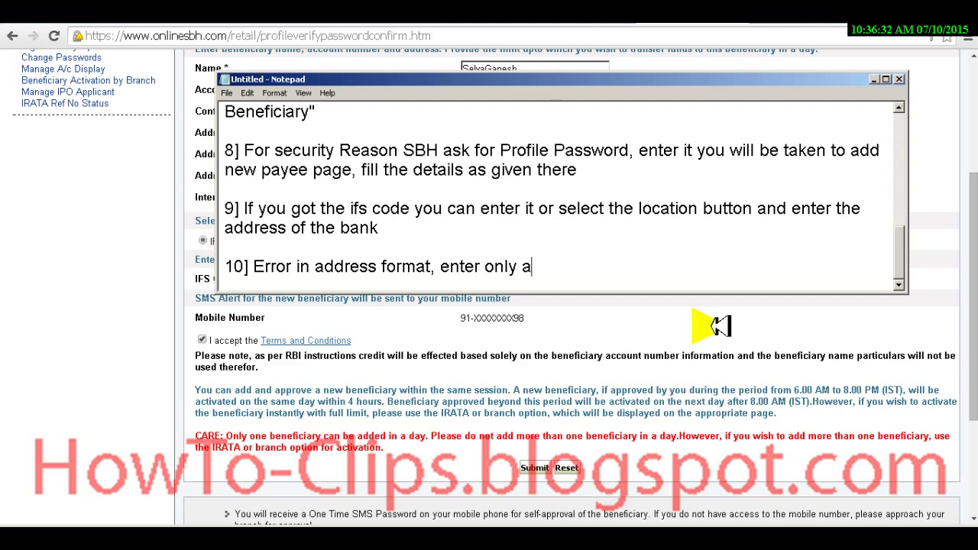
type("lphanumeric character,")
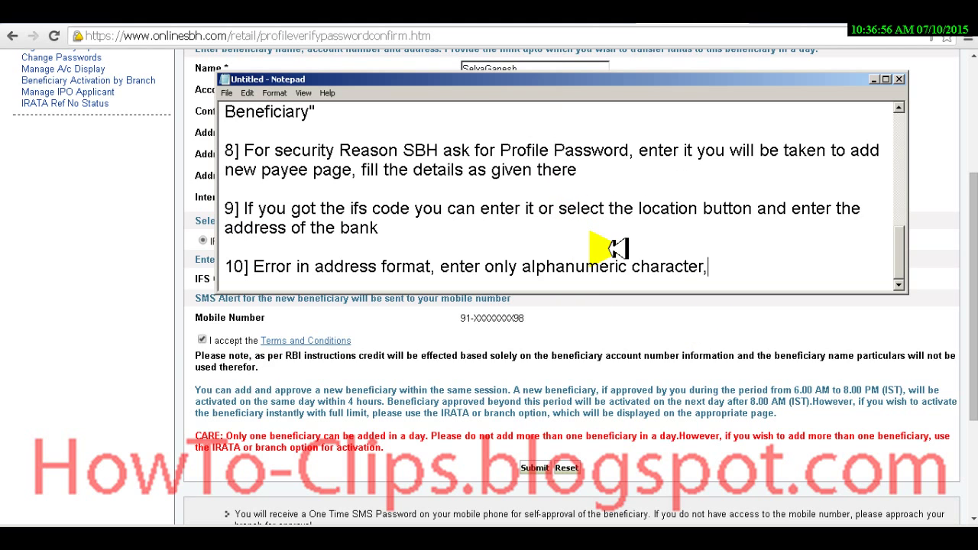
key("BackSpace")
Step: Add to step 10 'You try with removing commas. After removing commas it accepts', fixing the typo
type(". You try")
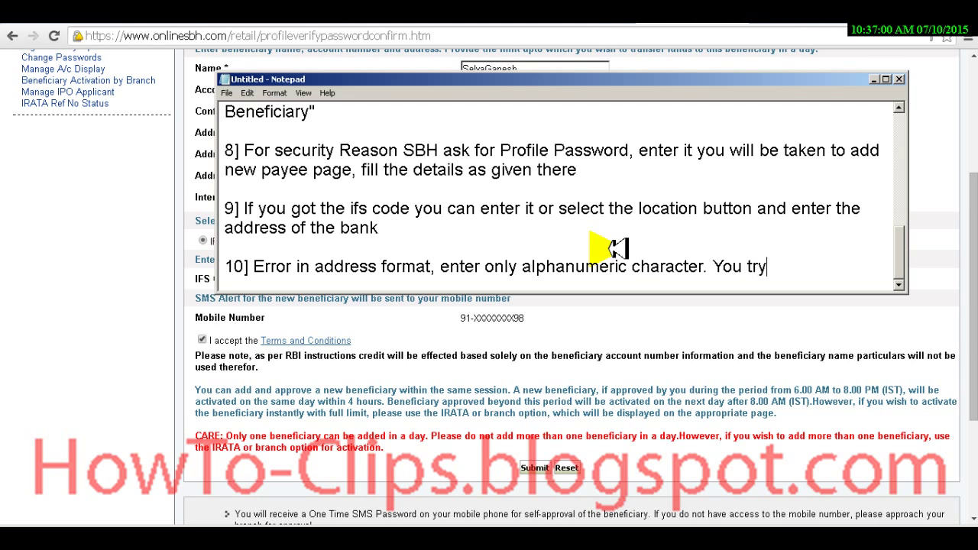
type(" with rem")
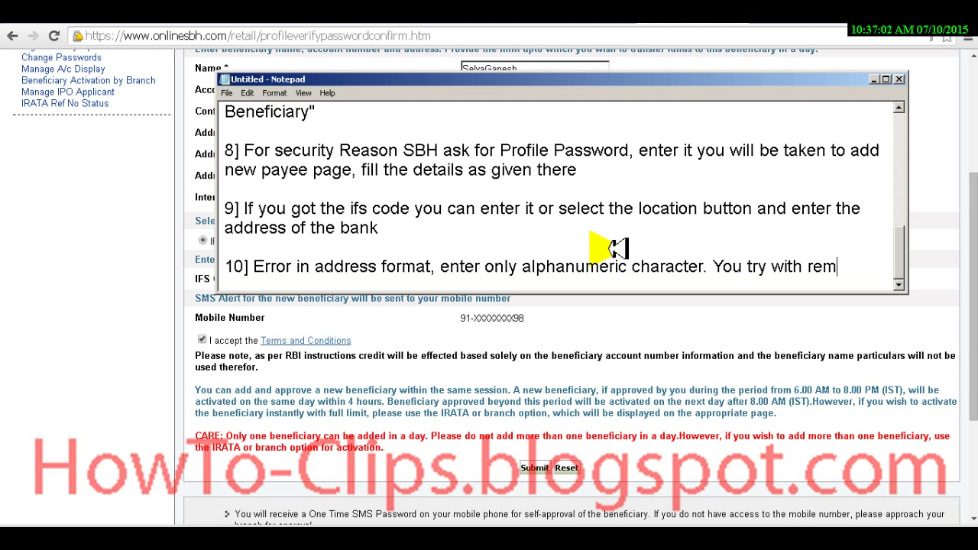
type("oving commas")
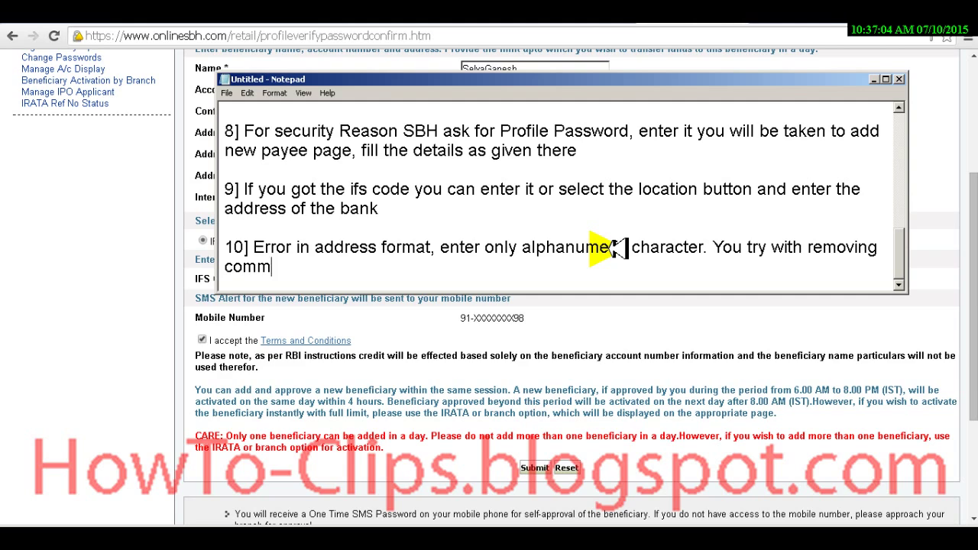
key("BackSpace")
key("BackSpace")
key("BackSpace")
key("BackSpace")
key("BackSpace")
type("ammas")
key("Home")
key("Right")
key("shift+Right")
type("o")
key("Delete")
key("End")
type(". After ")
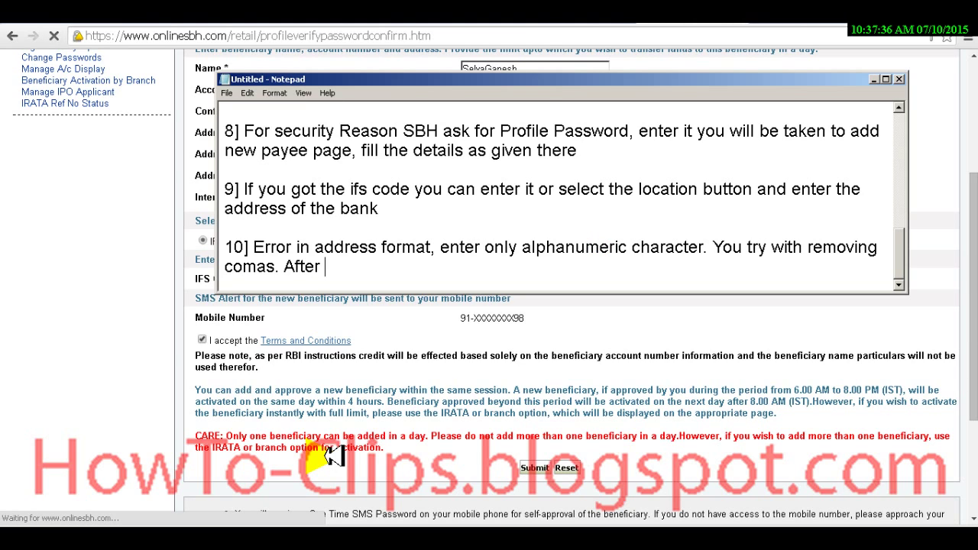
type("removing c")
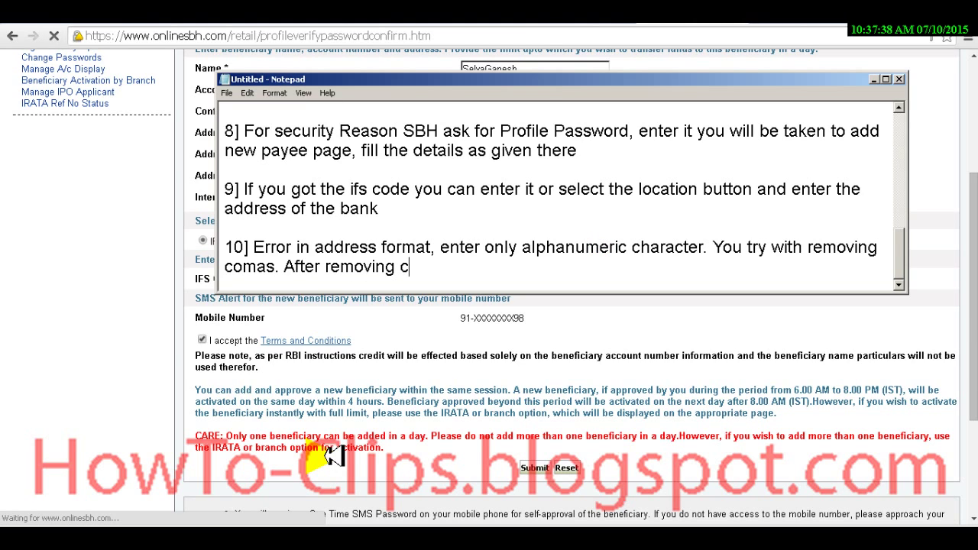
type("ommas ")
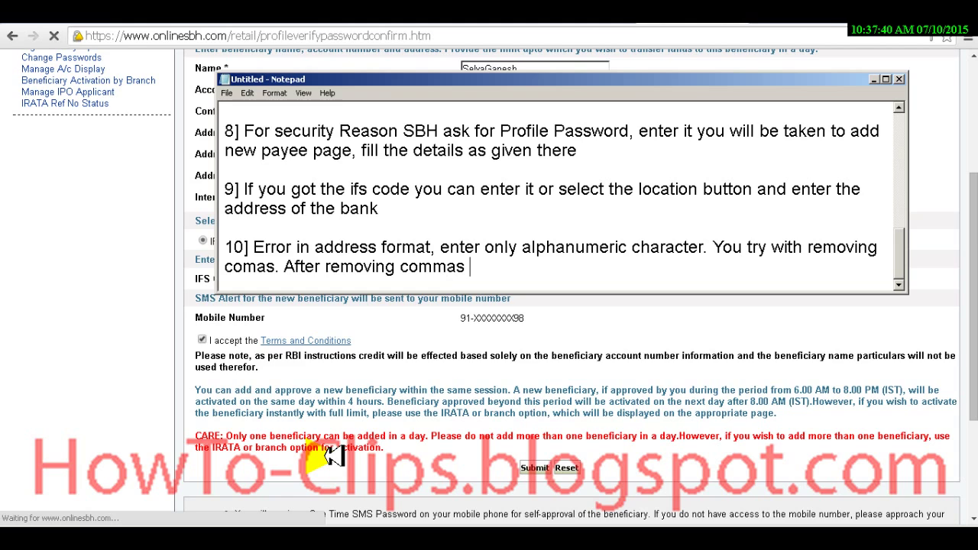
type("it accepts")
Step: Start step 11 on a new line: '11]Loading .. Loading.'
key("Return")
key("Return")
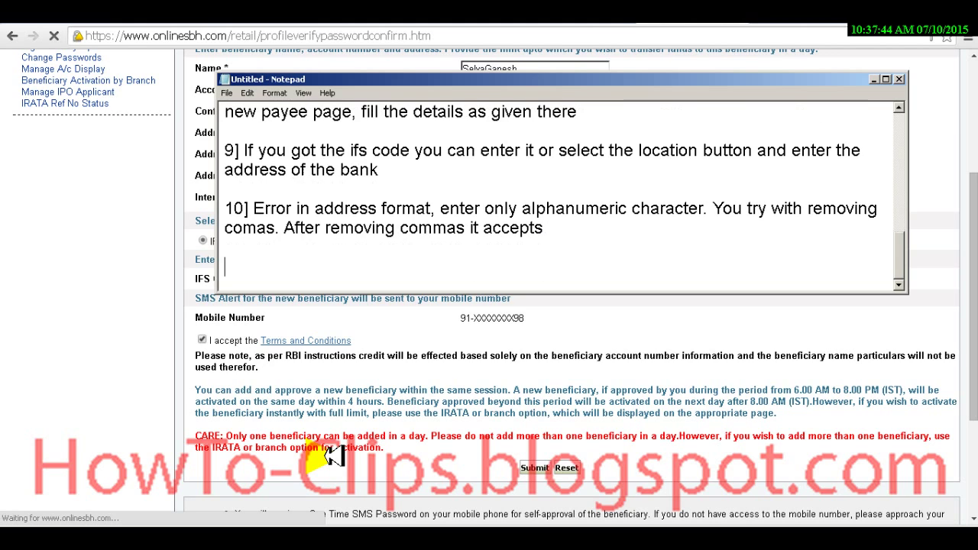
type("11")
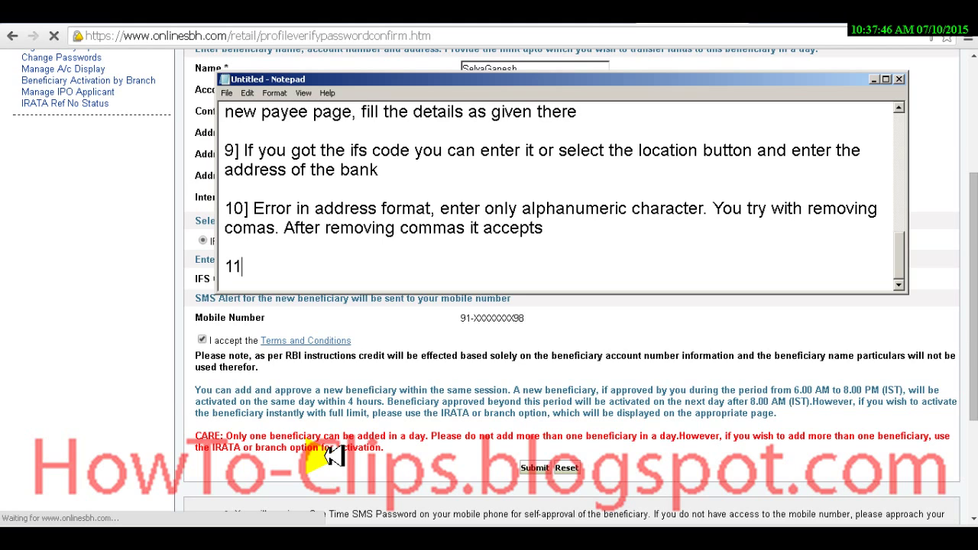
type("]")
type("Loading ")
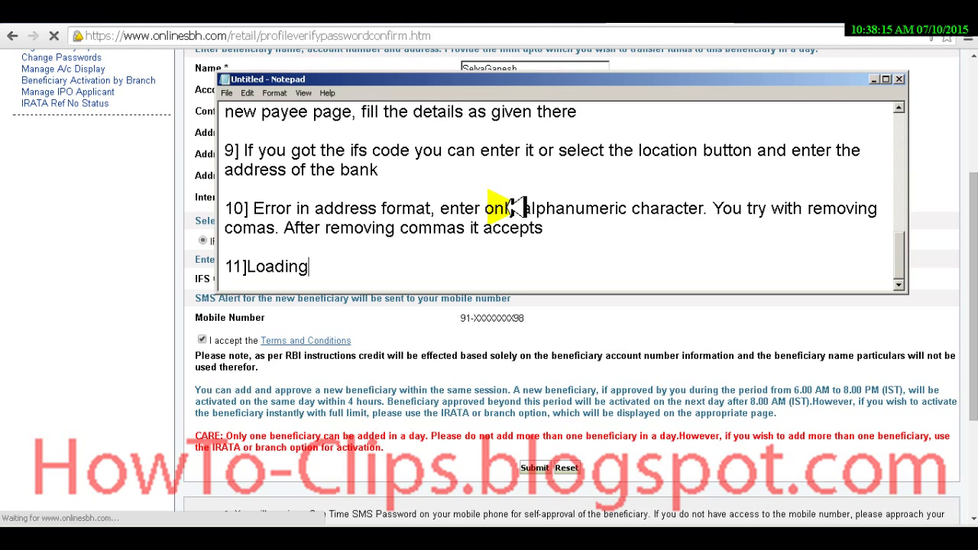
type(".. Loading.")
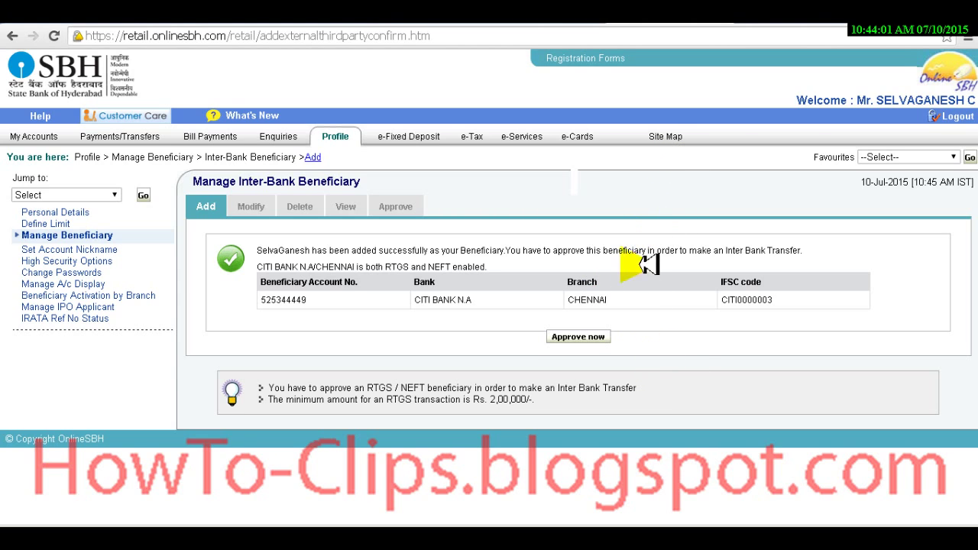
Step: Type step 12 '12] Now approve payee by conforming the details', then return to the bank page
key("alt+Tab")
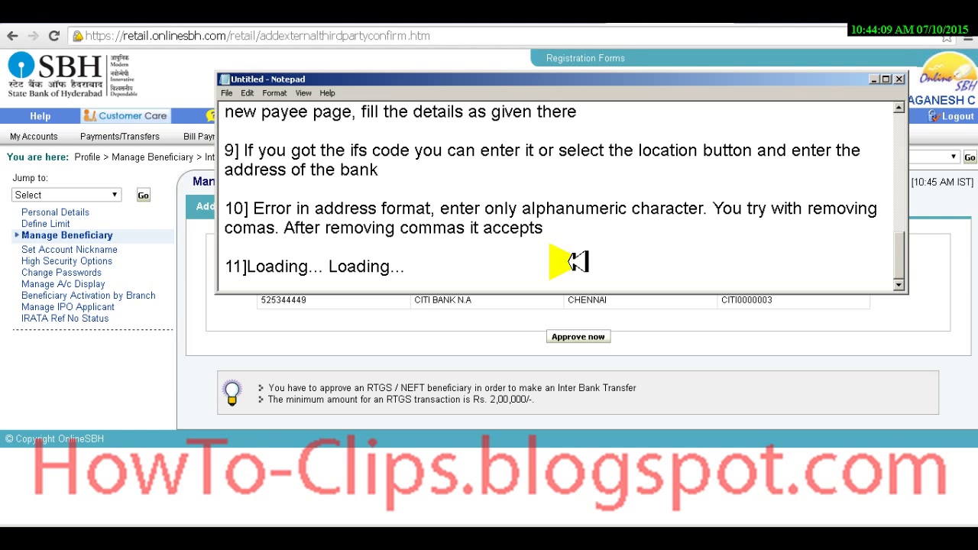
key("Return")
key("Return")
type("12]")
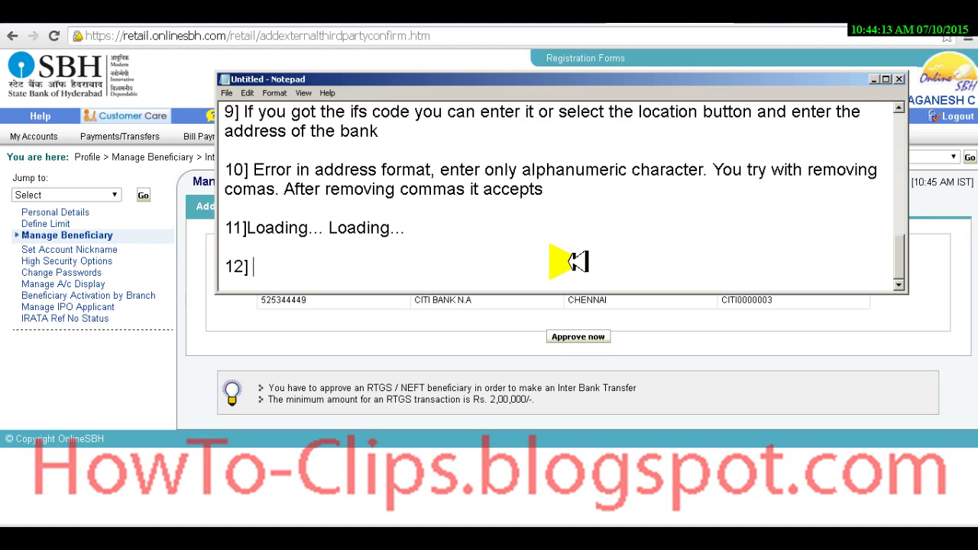
key("alt+Tab")
key("alt+Tab")
type("Nw")
key("BackSpace")
type("ow appro")
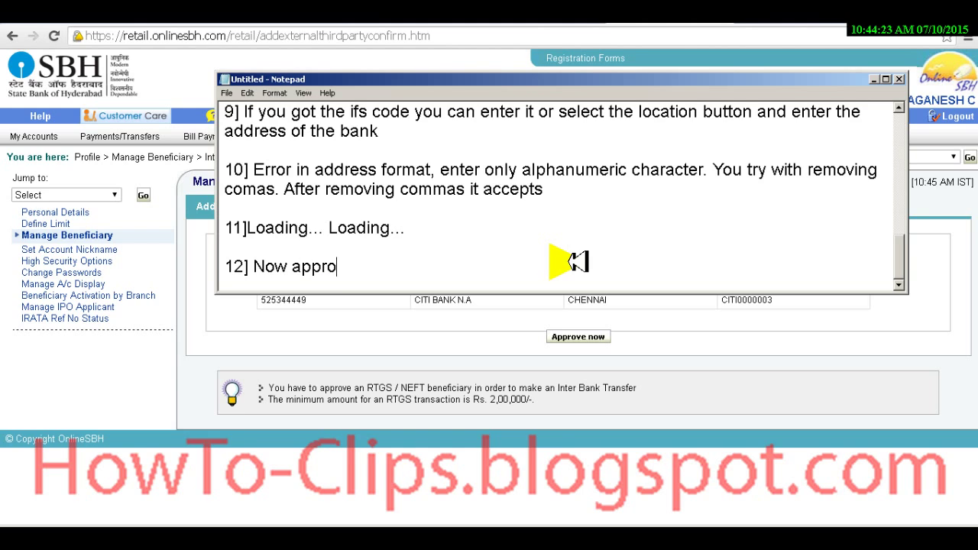
type("ve the")
type("payee ")
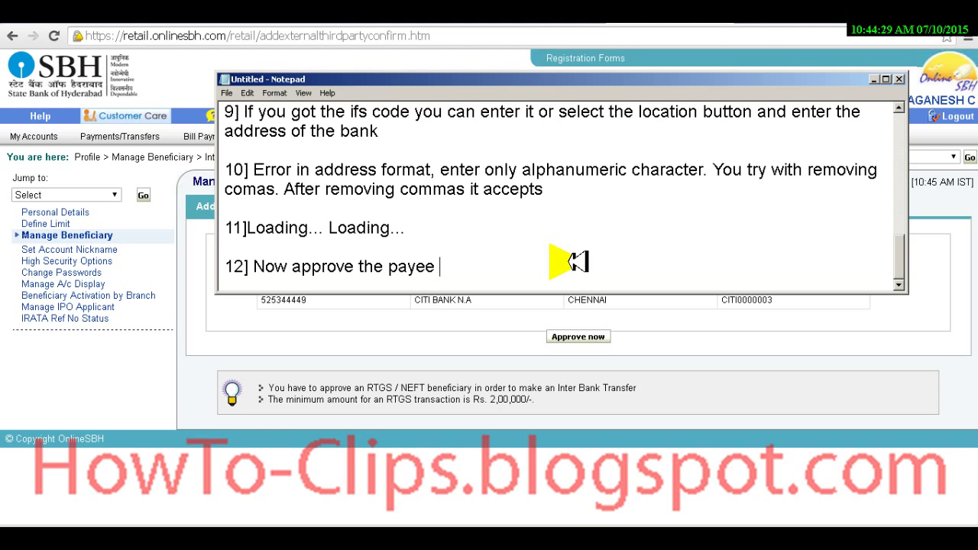
type("by conforming ")
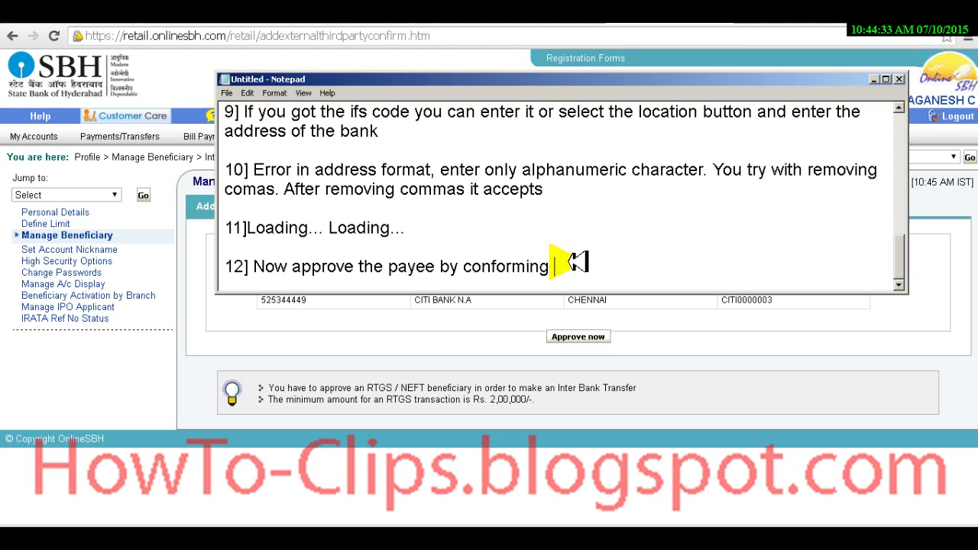
type("the details")
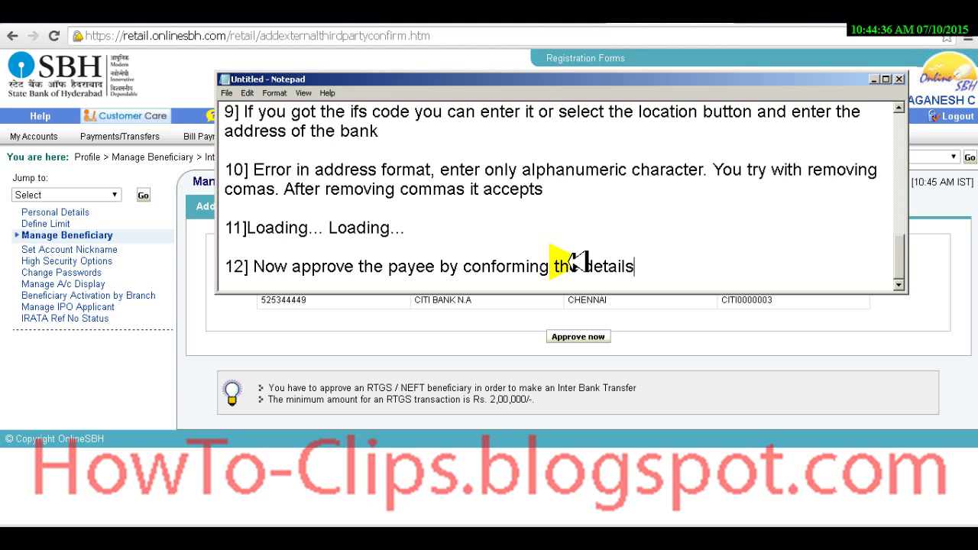
key("alt+Tab")
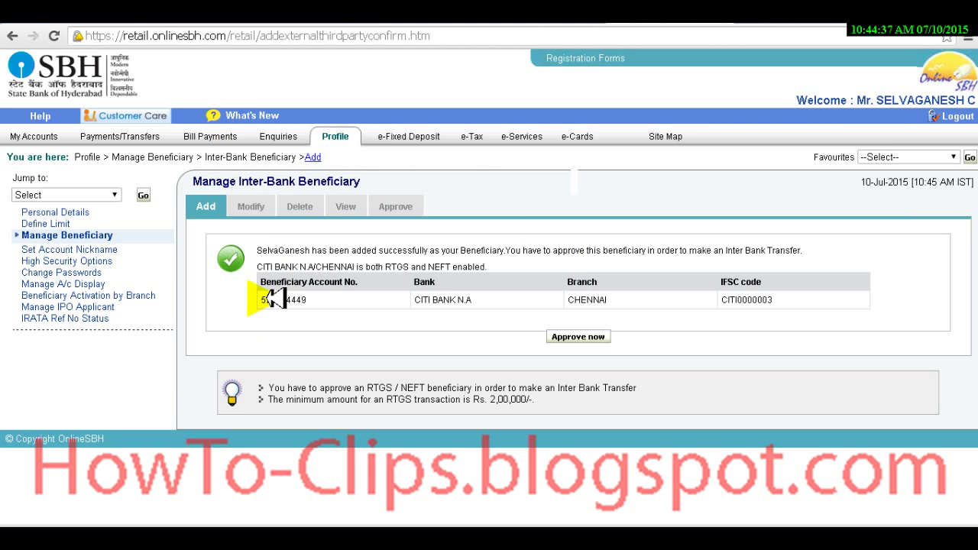
Step: Select the new Citi Bank beneficiary's row and choose Approve now
left_click_drag(267, 300, 775, 301)
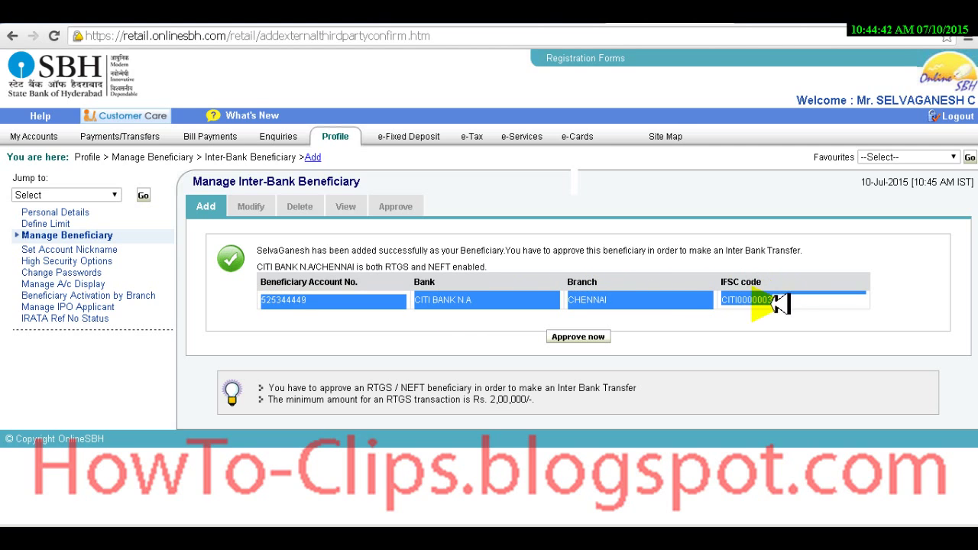
left_click(707, 334)
left_click(575, 338)
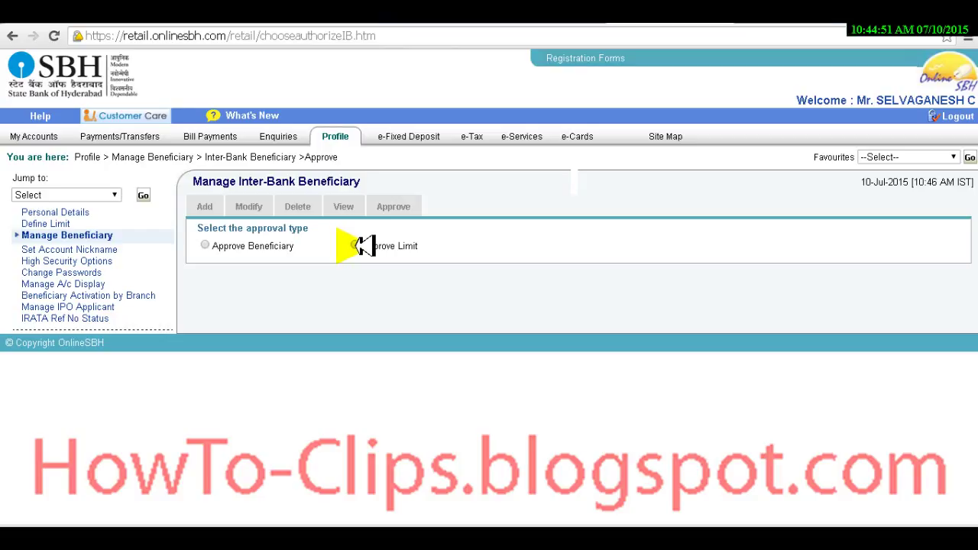
Step: Choose Approve Beneficiary and begin step 13: 'You can approve new payee through two ways'
left_click(204, 245)
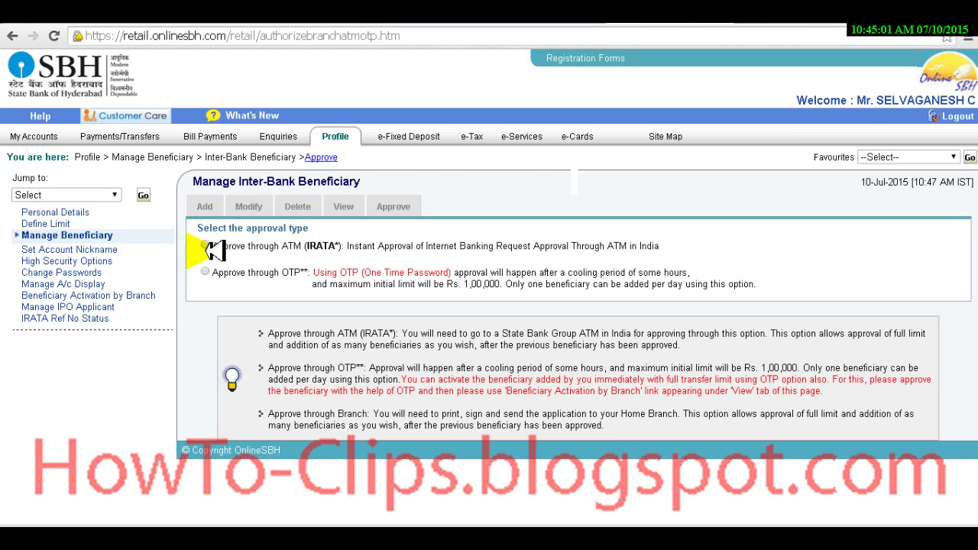
key("alt+Tab")
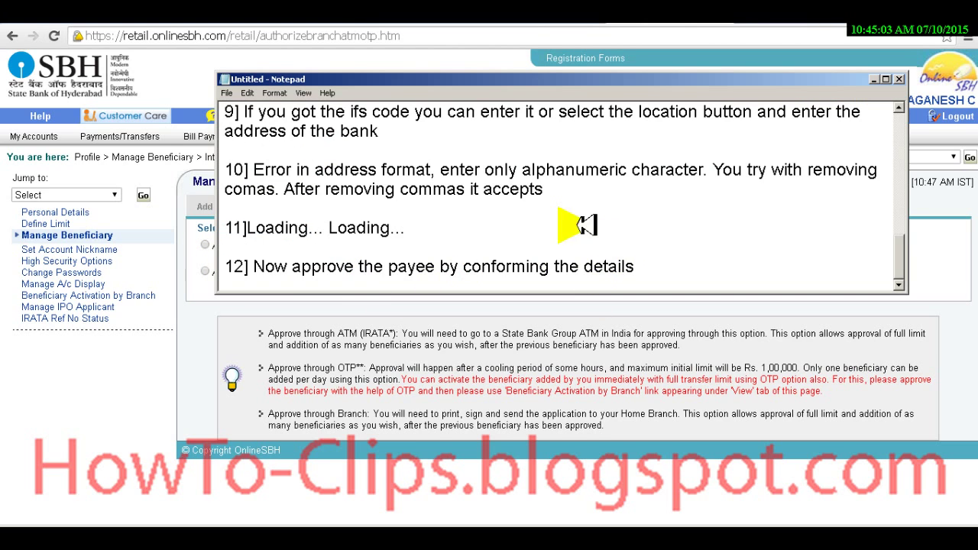
key("Return")
key("Return")
type("13] ")
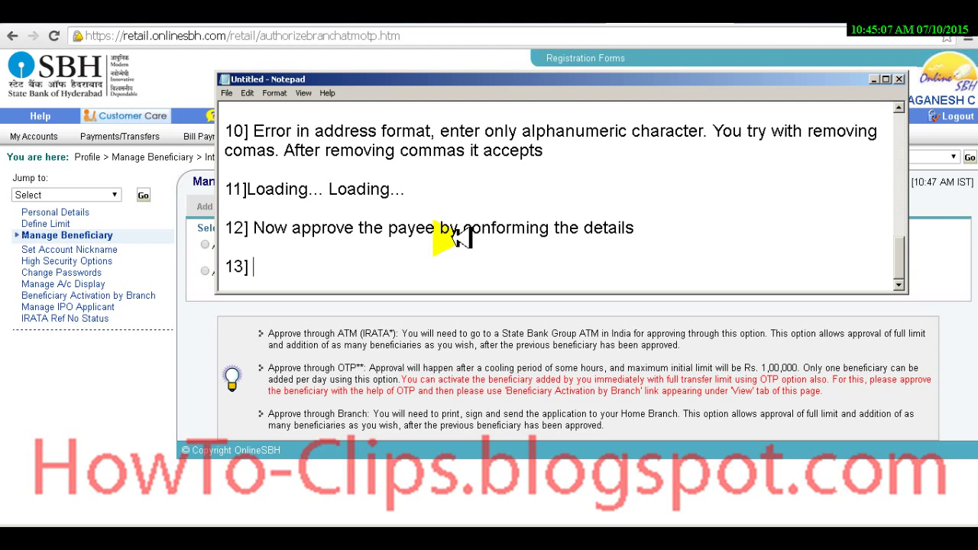
type("You can appro")
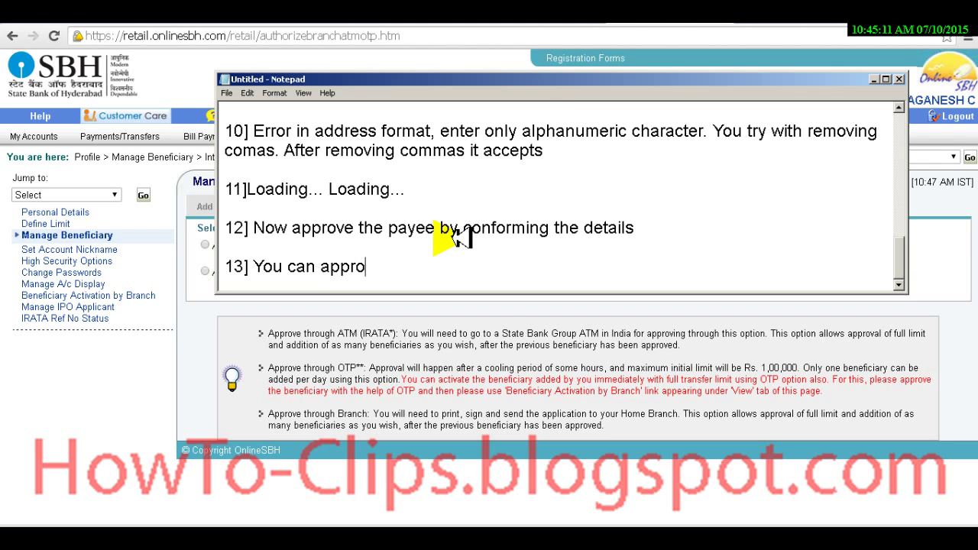
type("ve new ")
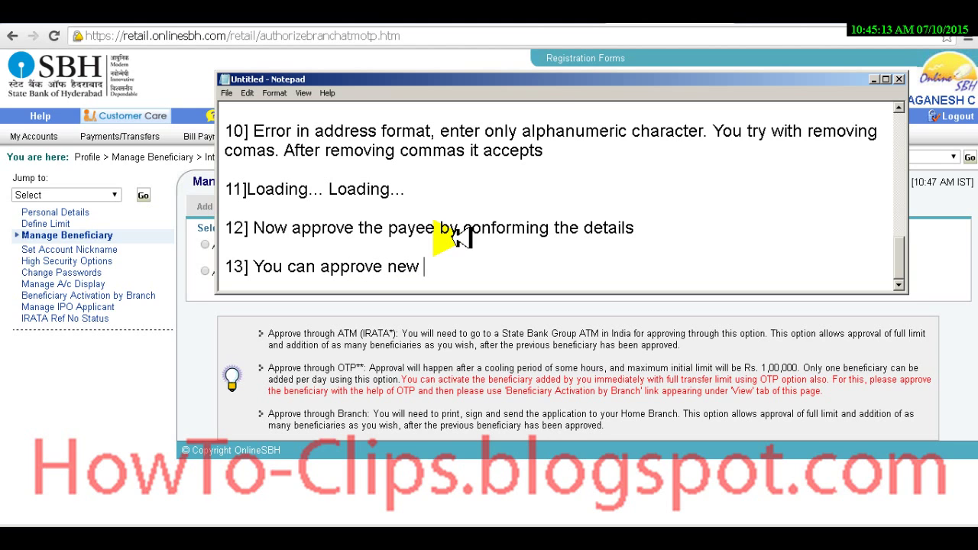
type("payee thr")
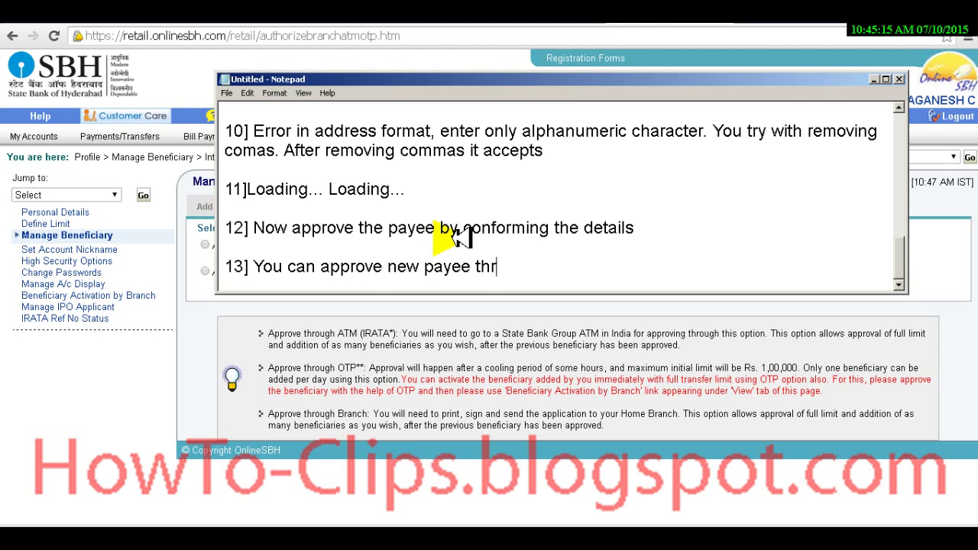
type("ough two ways")
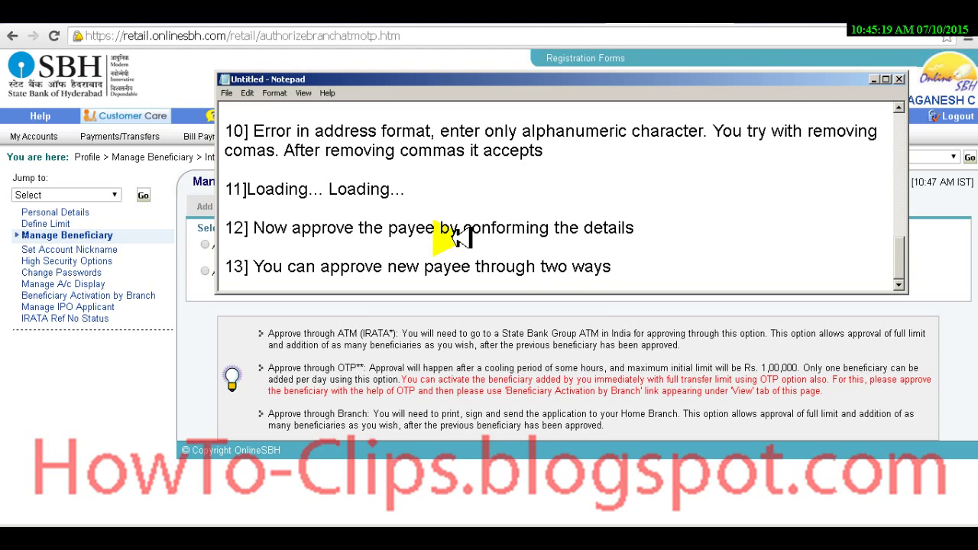
Step: Finish step 13 naming ATM Pin and OTP sent to your mobile as the two ways
key("alt+Tab")
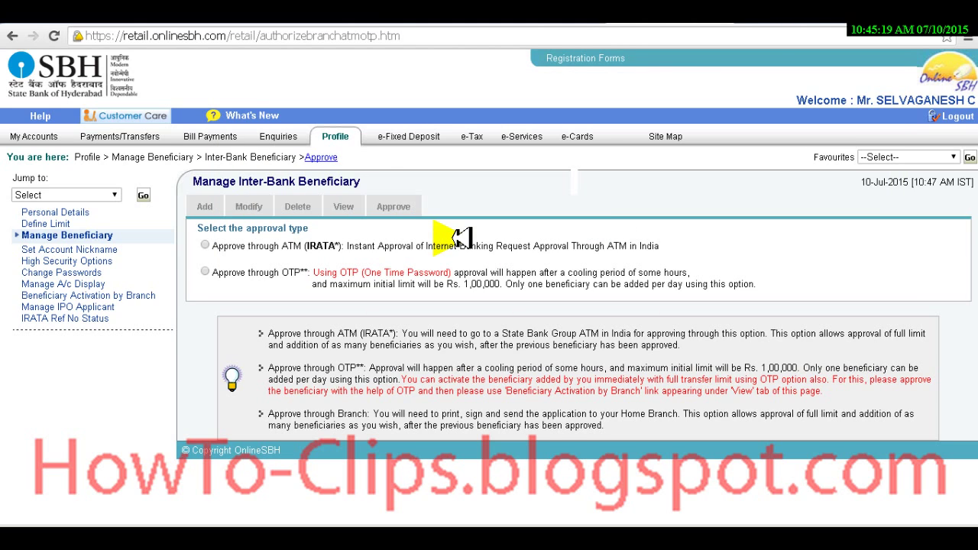
key("alt+Tab")
type(", one is ATM Pin")
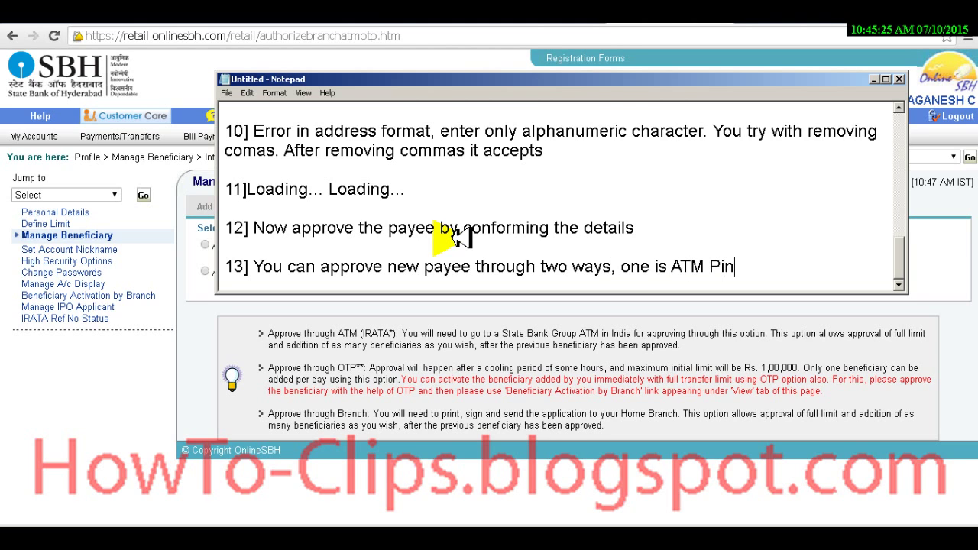
type(", and sec")
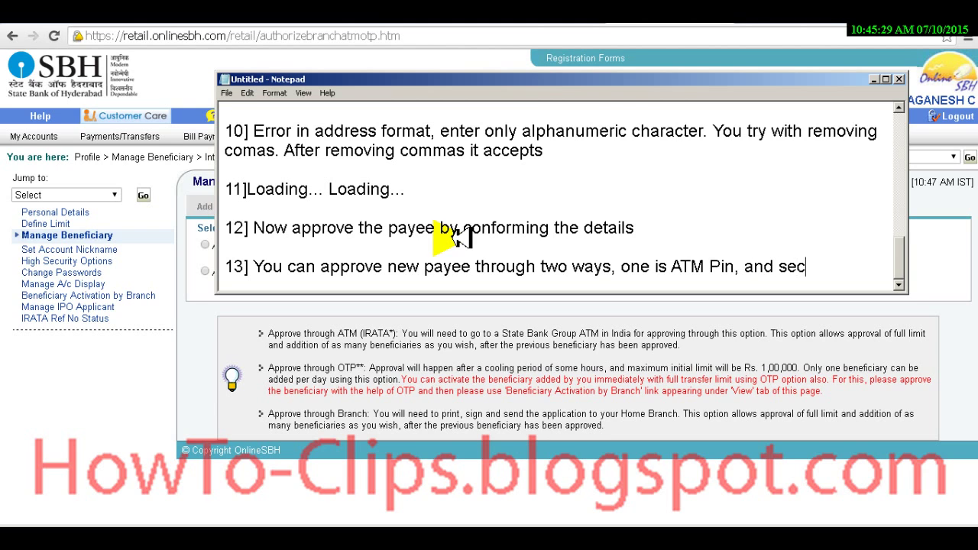
type("ond is OT")
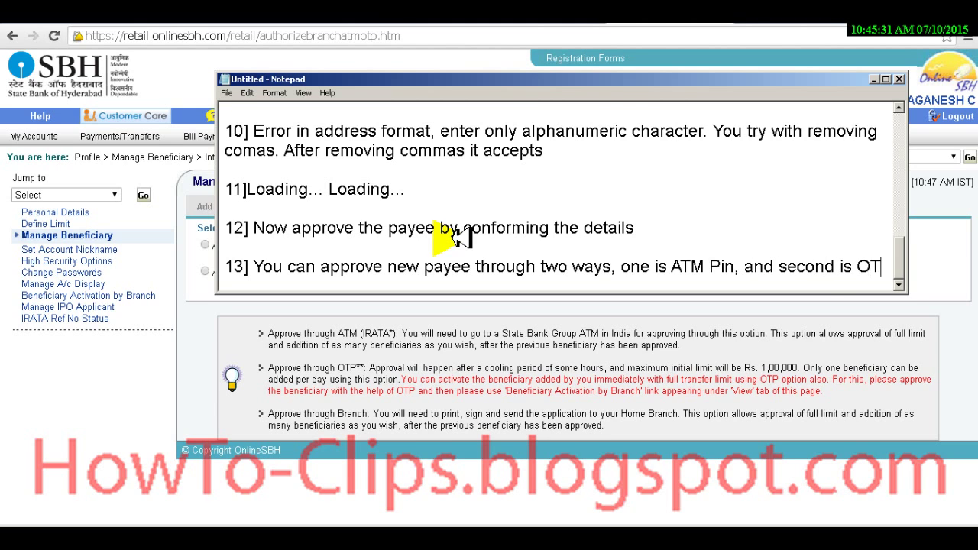
type("P (w")
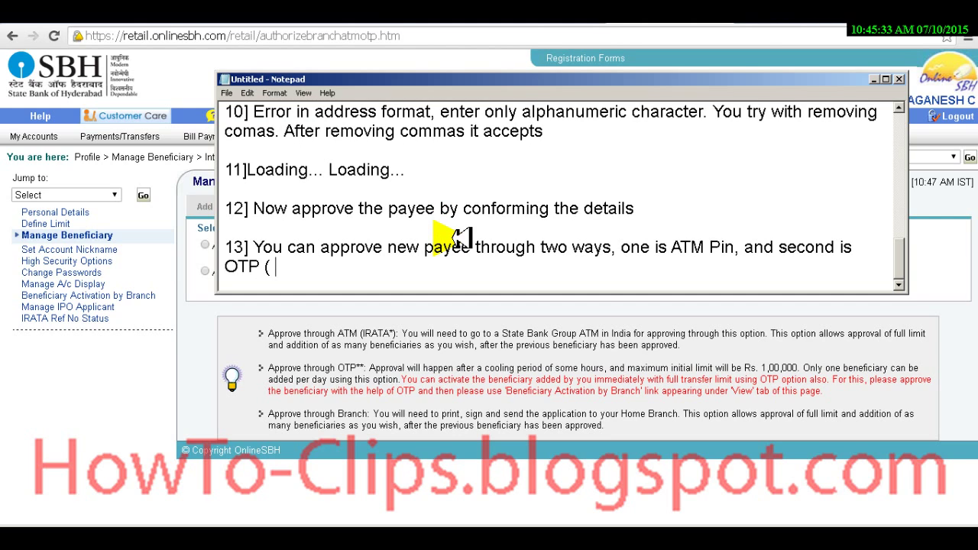
key("BackSpace")
type("which is sent")
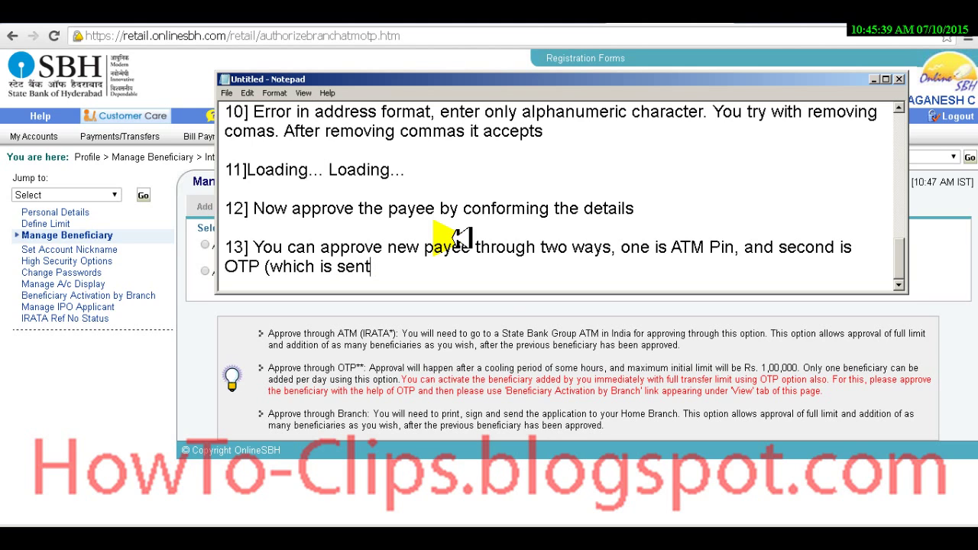
key("BackSpace")
type("d to your ")
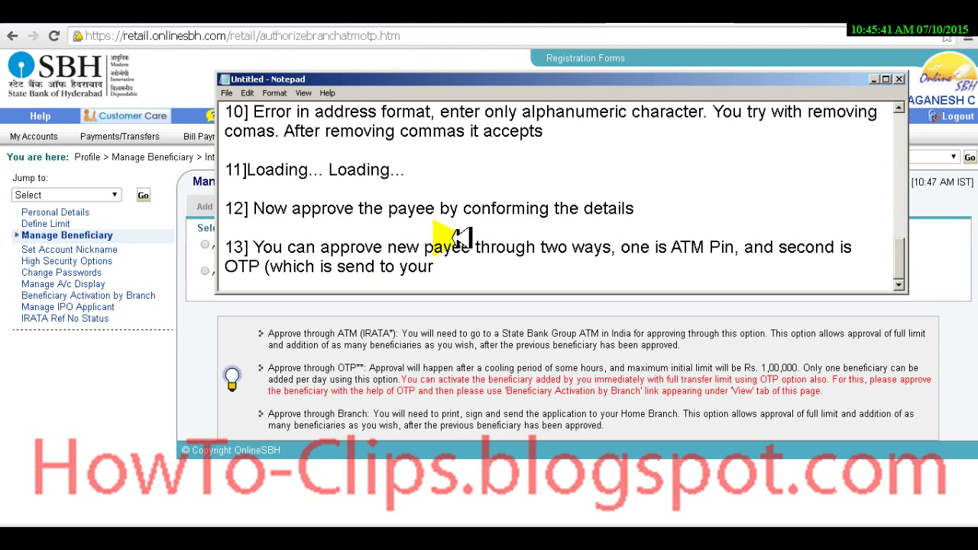
type("mobile)")
key("alt+Tab")
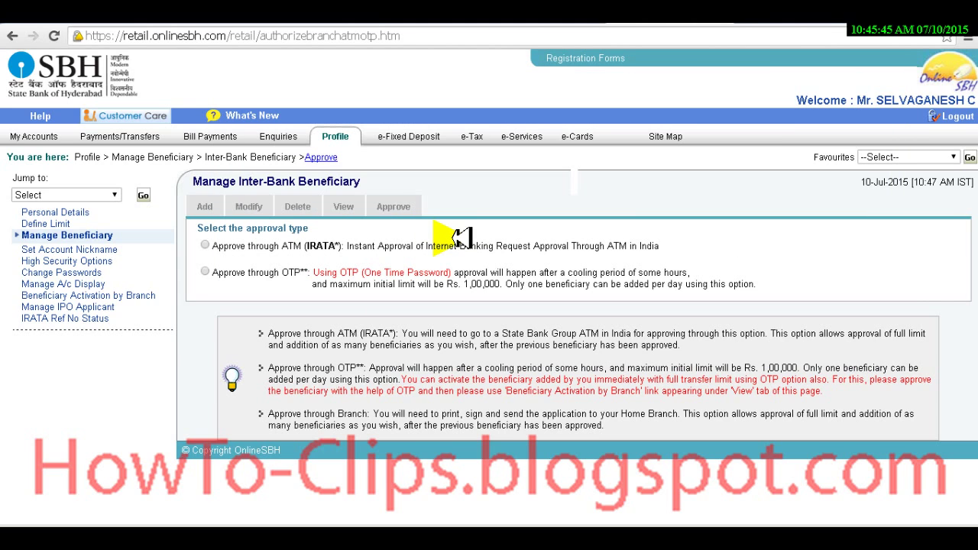
Step: Choose approval through OTP and place the cursor in the High Security Password field
left_click(204, 272)
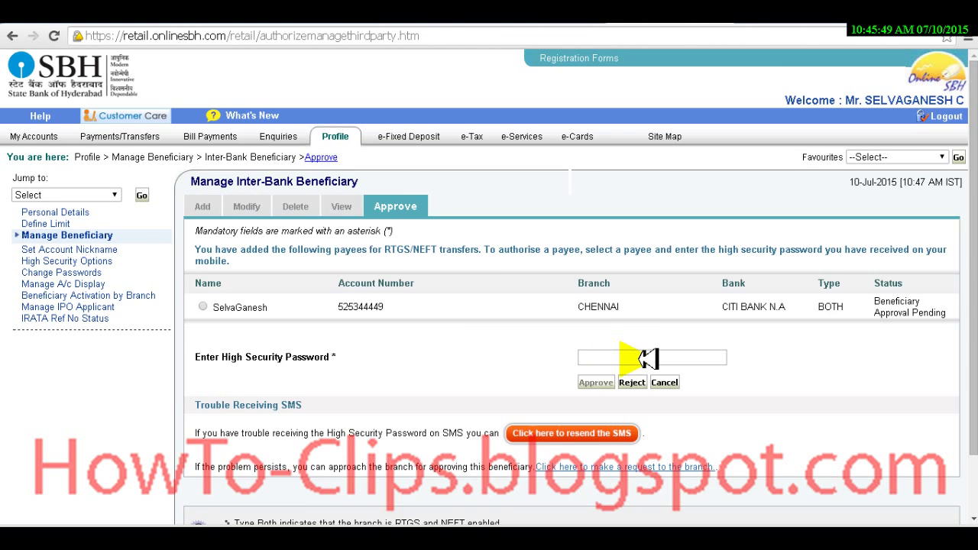
left_click(644, 357)
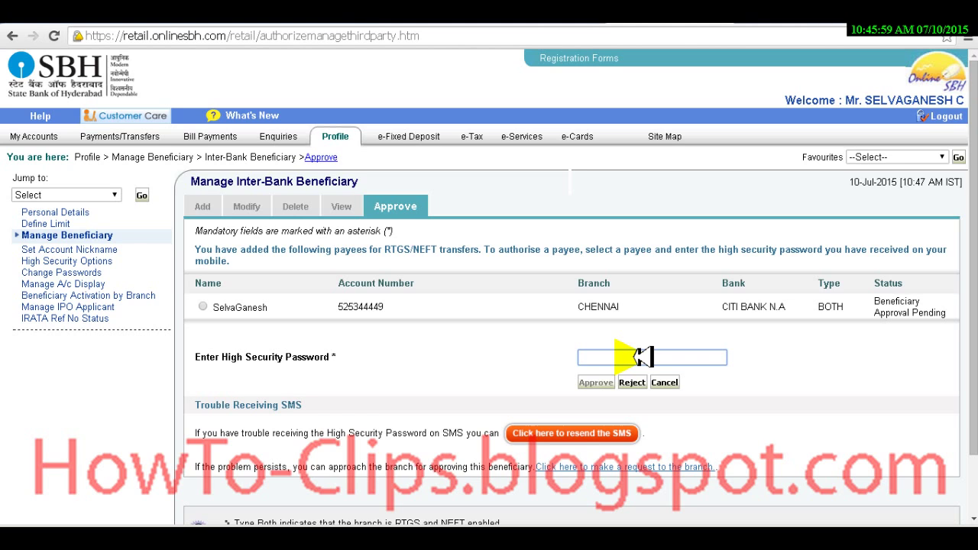
key("alt+Tab")
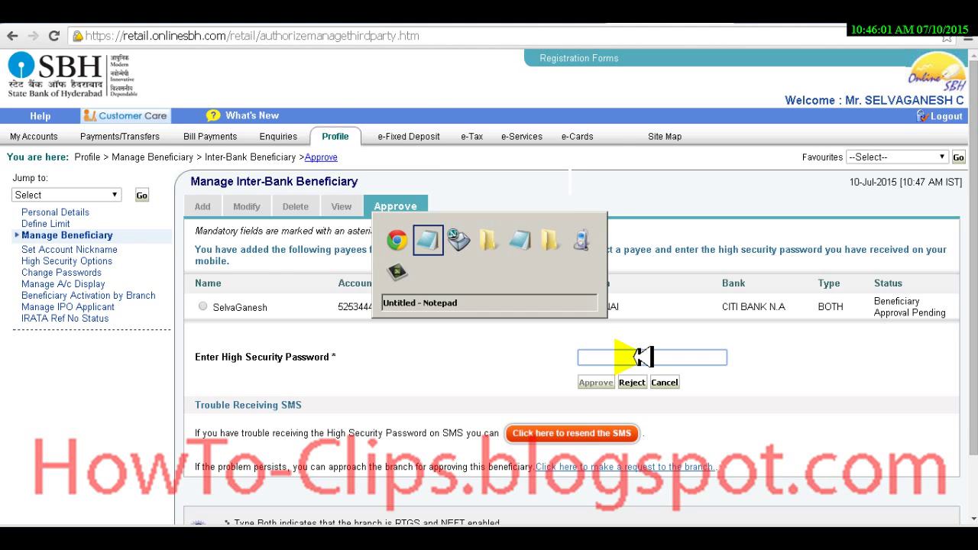
Step: Type step 14 on a new line: '14] Applied for SMS, not yet received'
key("Return")
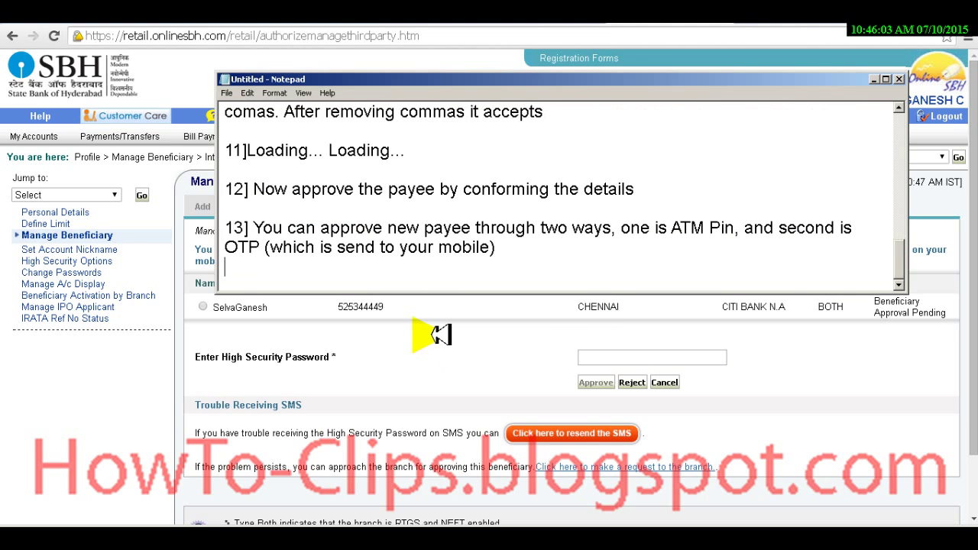
key("Return")
type("14]")
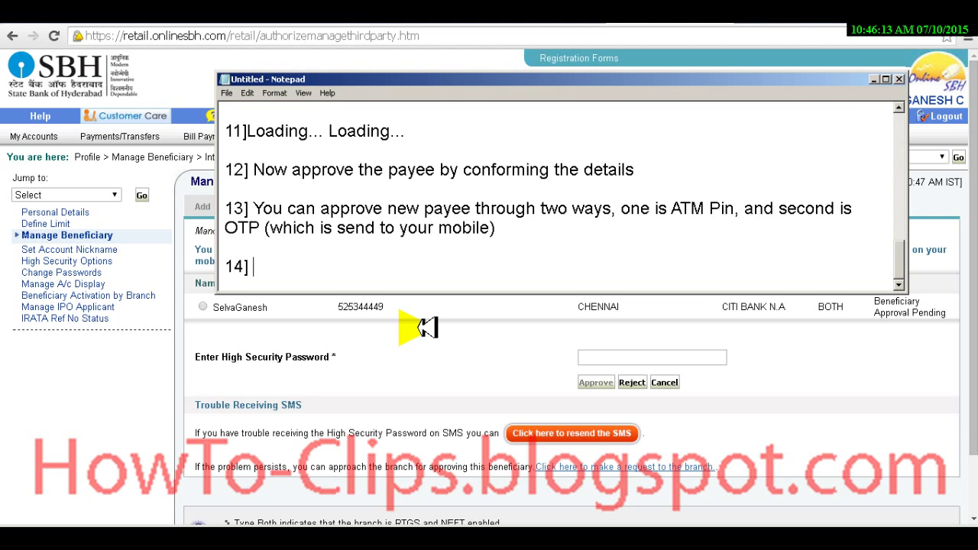
type("Applied for ")
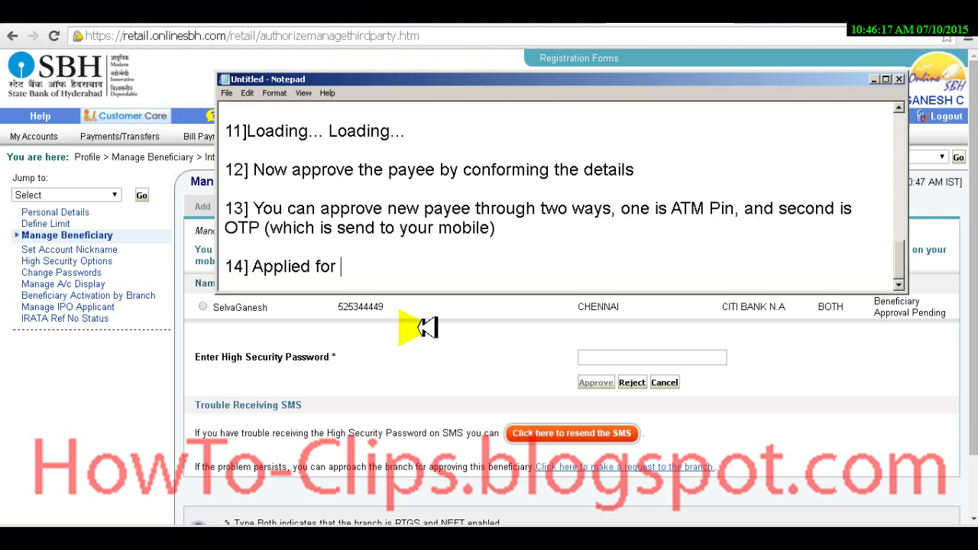
type("SMS n")
key("BackSpace")
key("BackSpace")
type(", not yer")
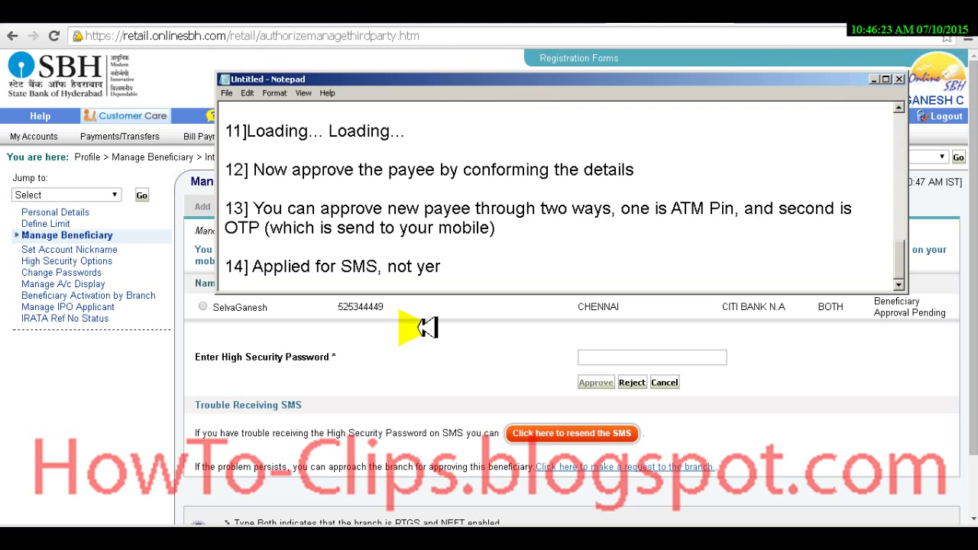
key("BackSpace")
type("t received")
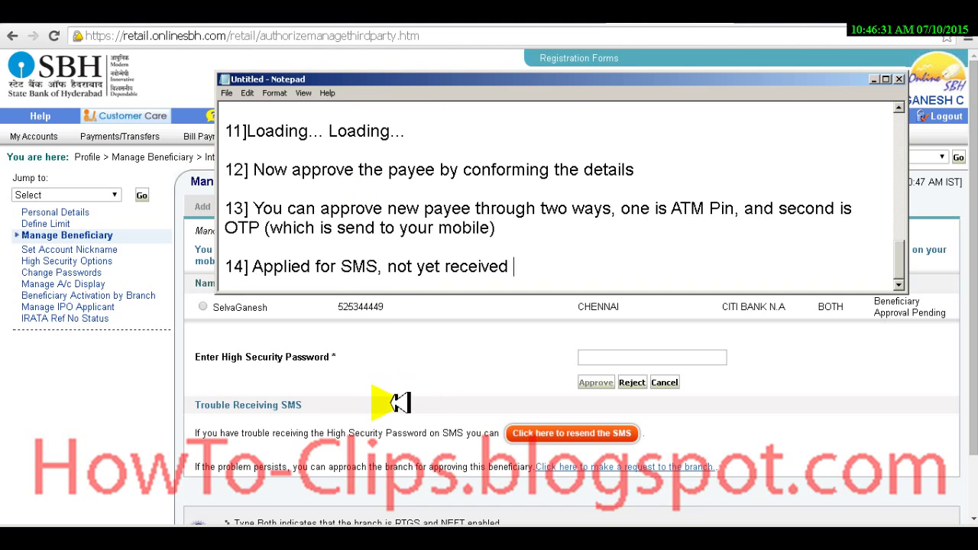
Step: Select the Citi Bank payee, resend the high security password SMS, and return to the approve page
left_click(378, 428)
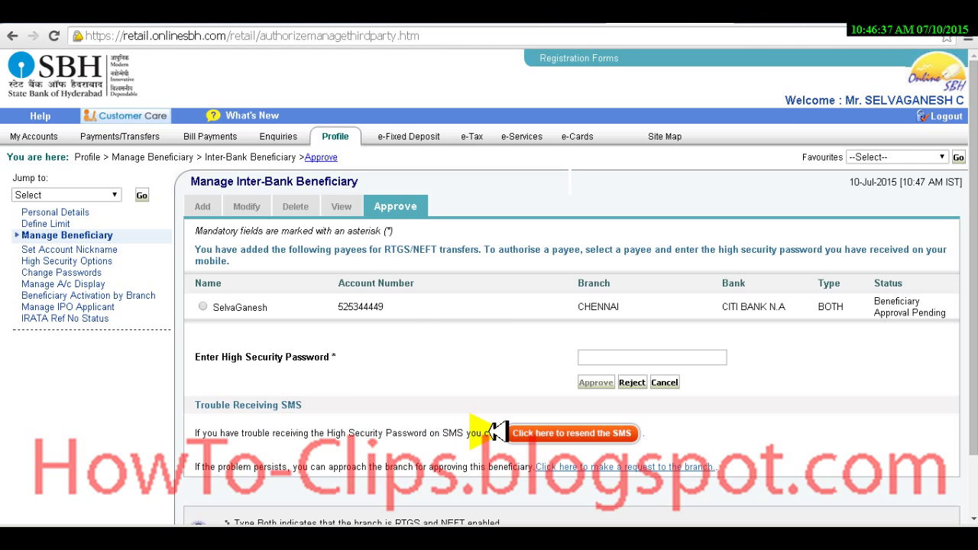
left_click(586, 433)
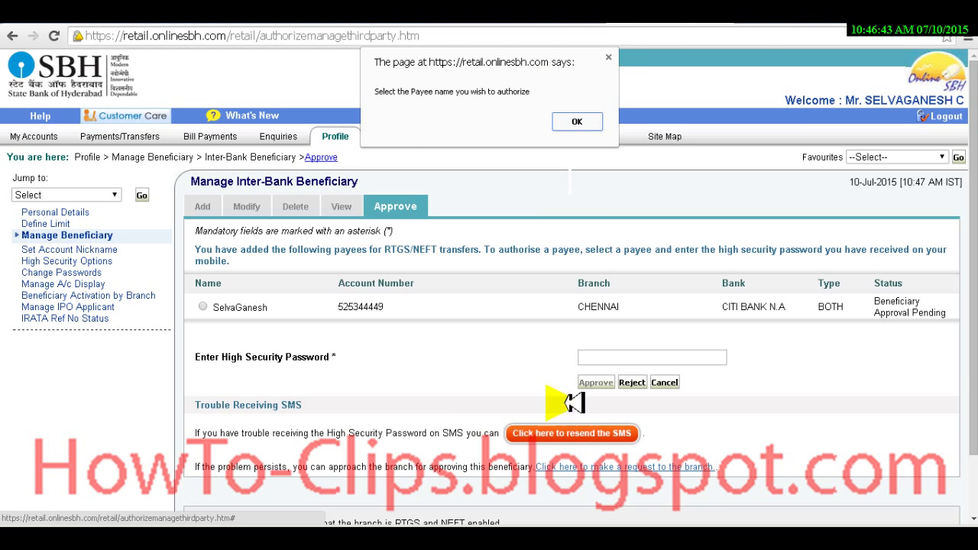
left_click(578, 121)
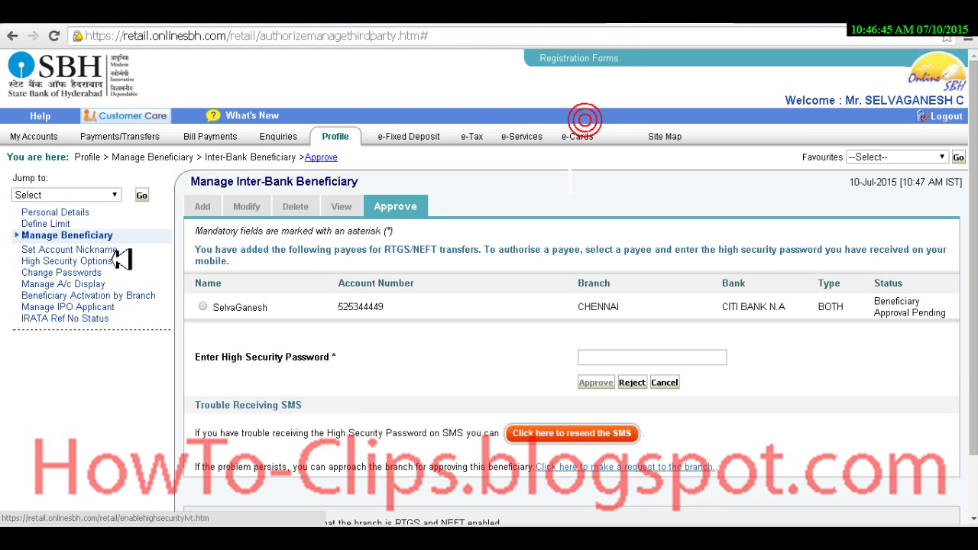
left_click(203, 308)
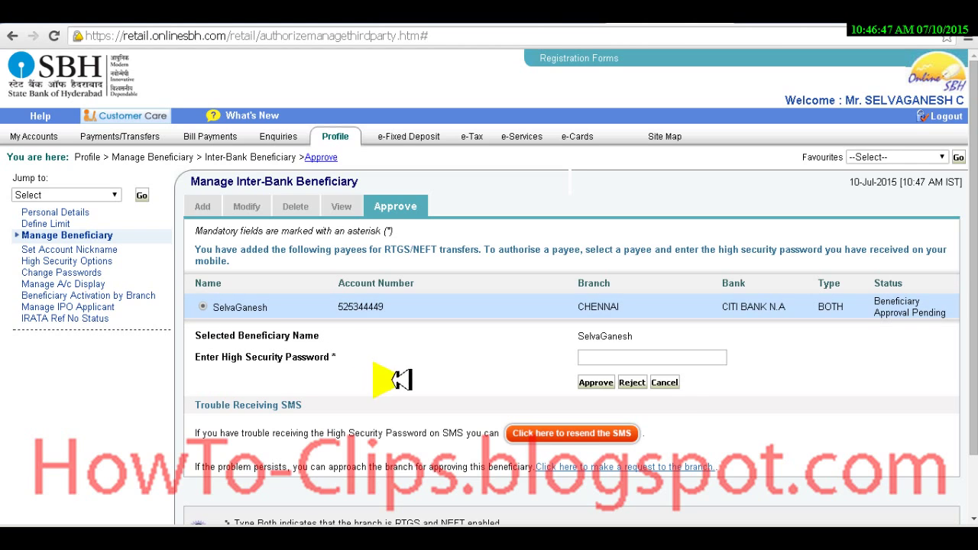
left_click(612, 433)
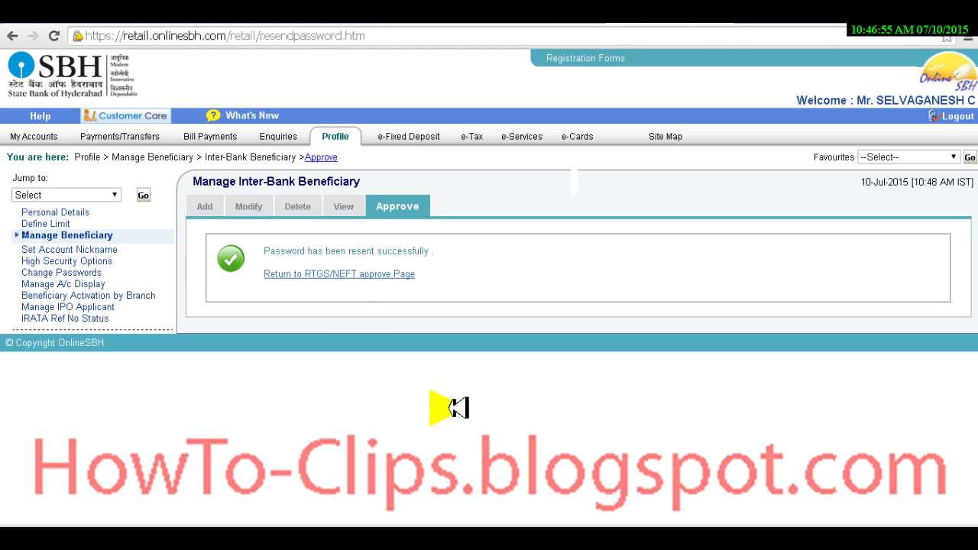
left_click(394, 274)
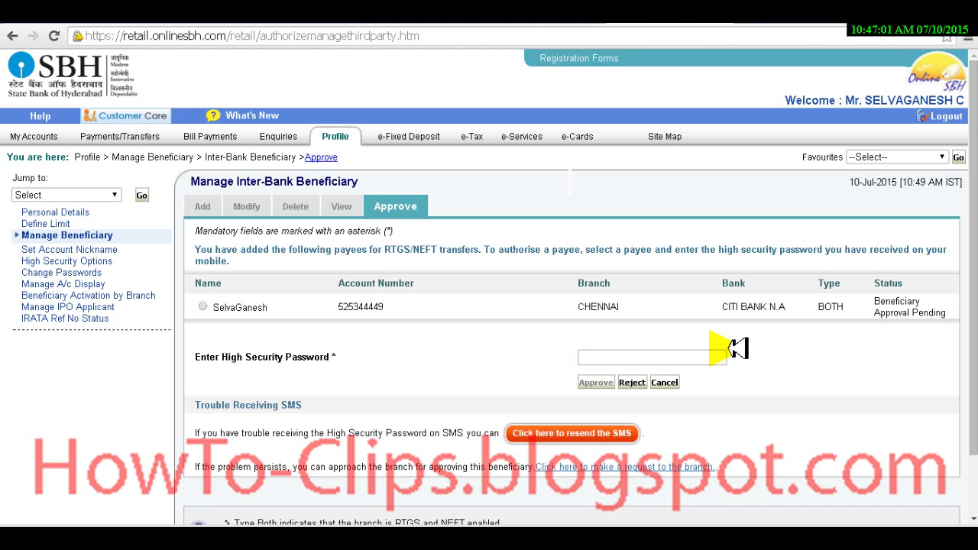
Step: Select the Citi Bank payee, enter the SMS high security password, and approve it
left_click(677, 358)
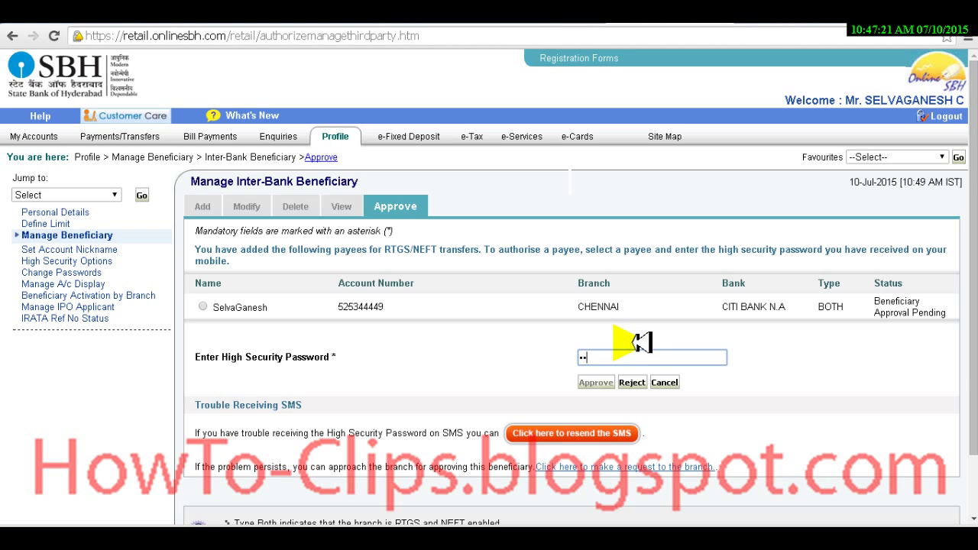
type("••")
left_click(616, 357)
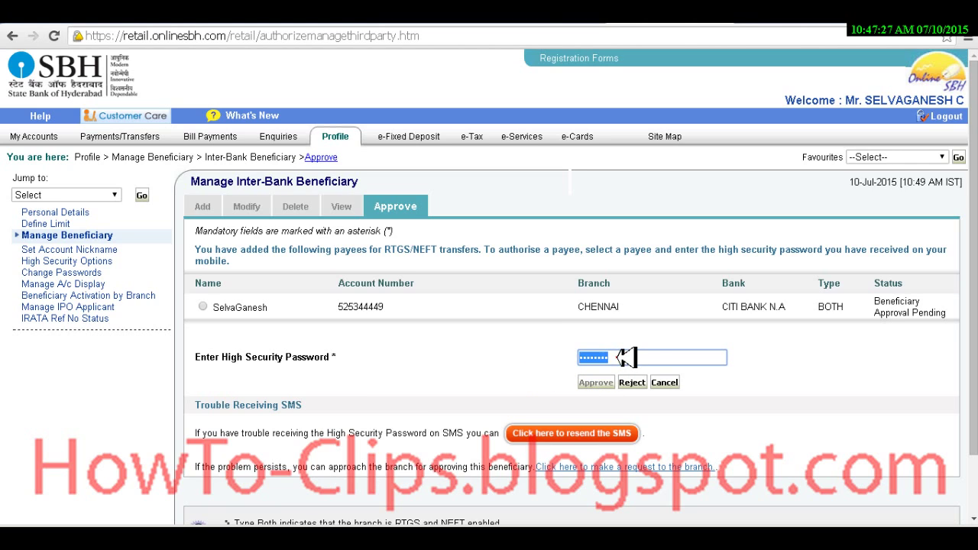
double_click(619, 357)
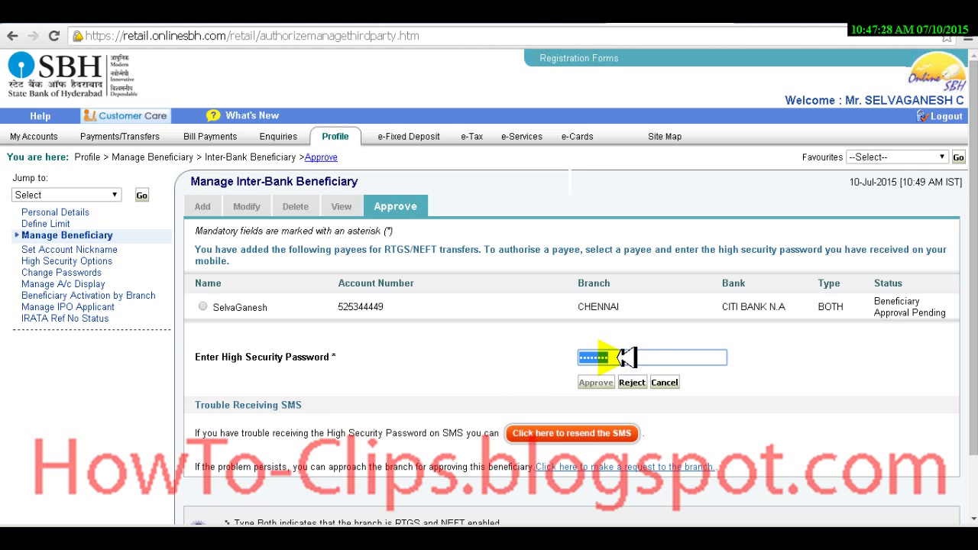
left_click(207, 305)
left_click(639, 357)
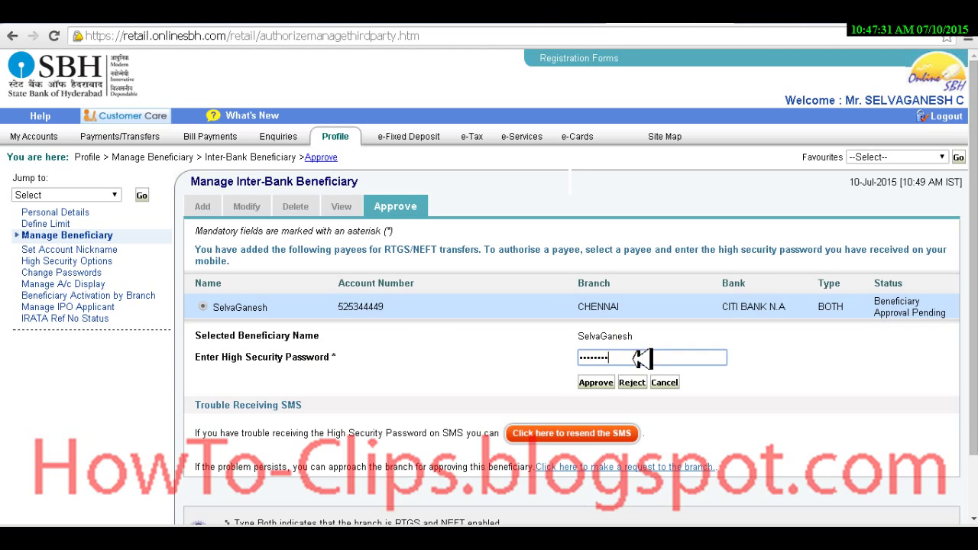
double_click(587, 358)
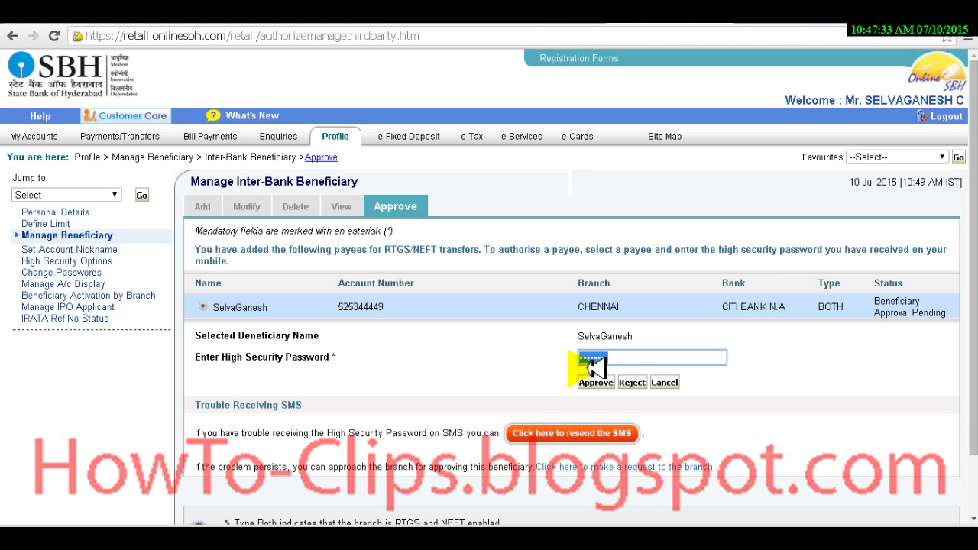
type("1")
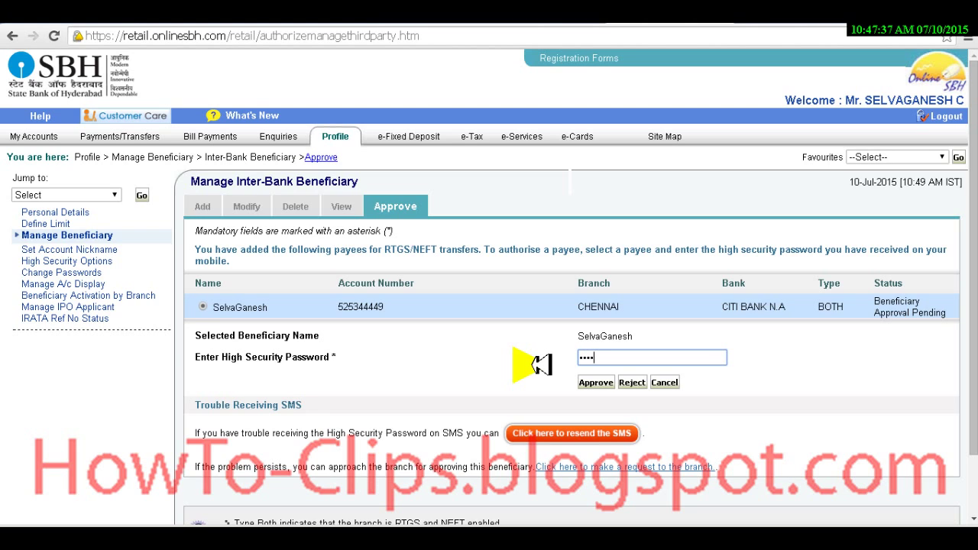
type("1")
left_click(595, 382)
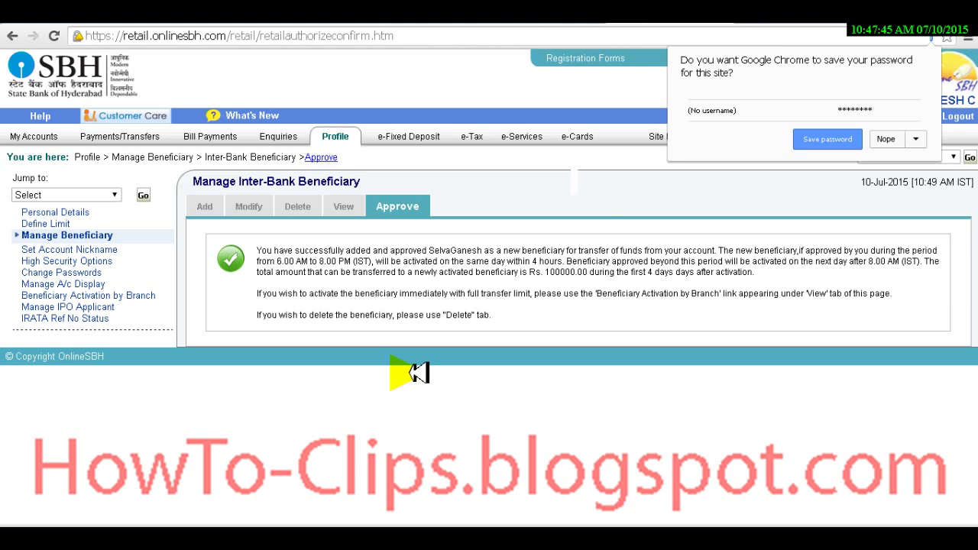
Step: Add note '15] I have successfully added new payee' in Notepad
key("alt+Tab")
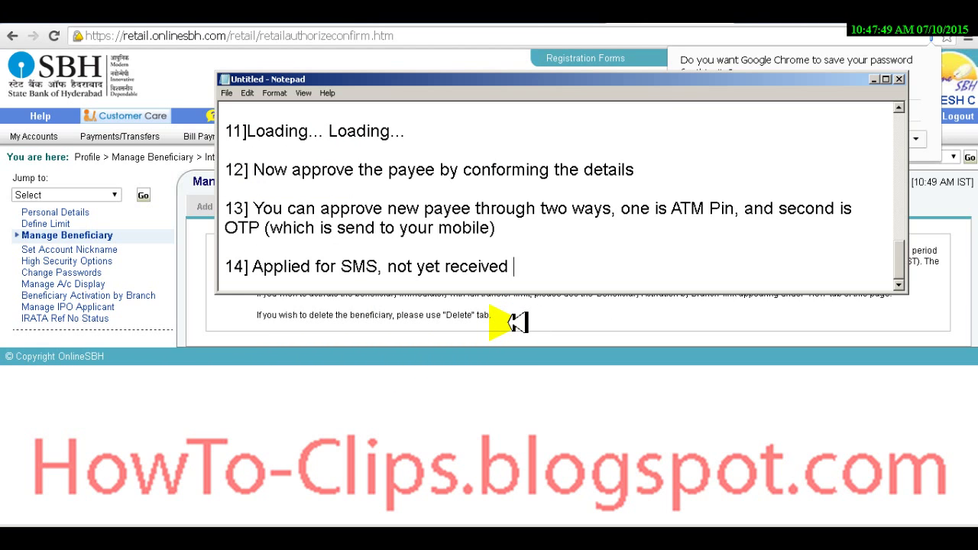
key("Return")
key("Return")
type("15]")
key("alt+Tab")
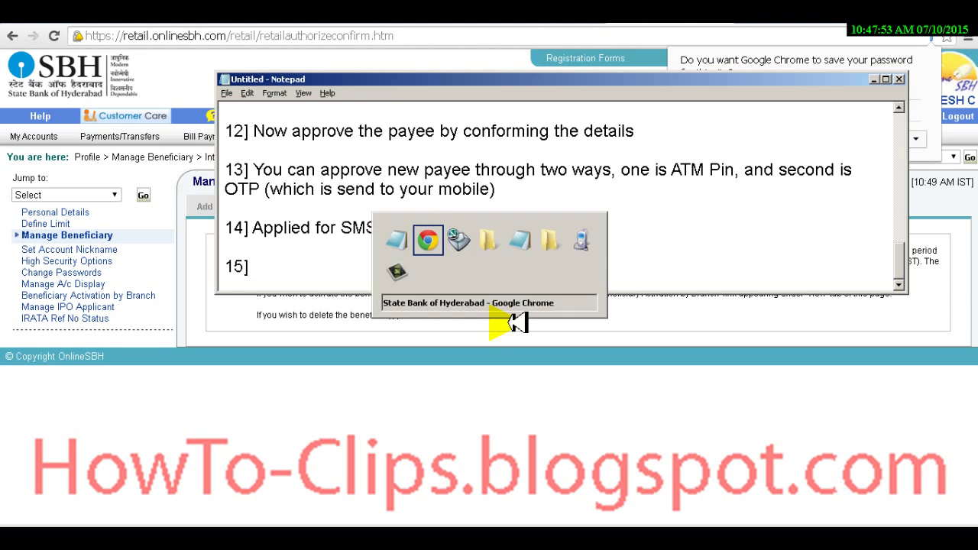
key("alt+Tab")
type("I ha")
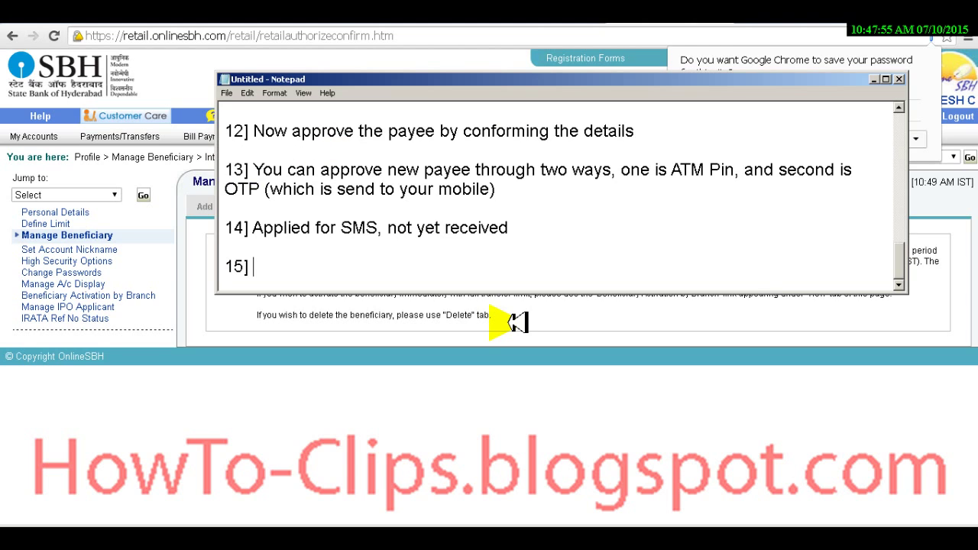
type("ve su")
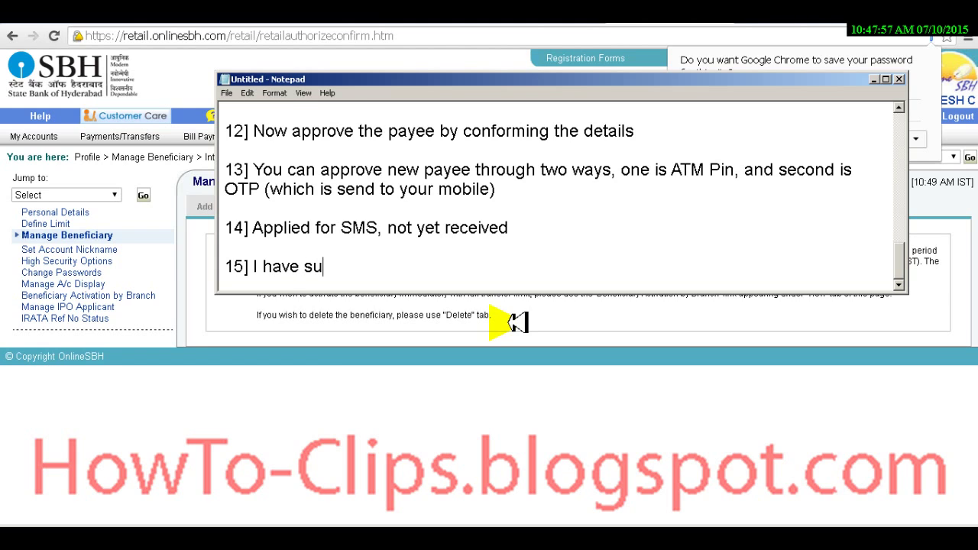
type("ccessfull")
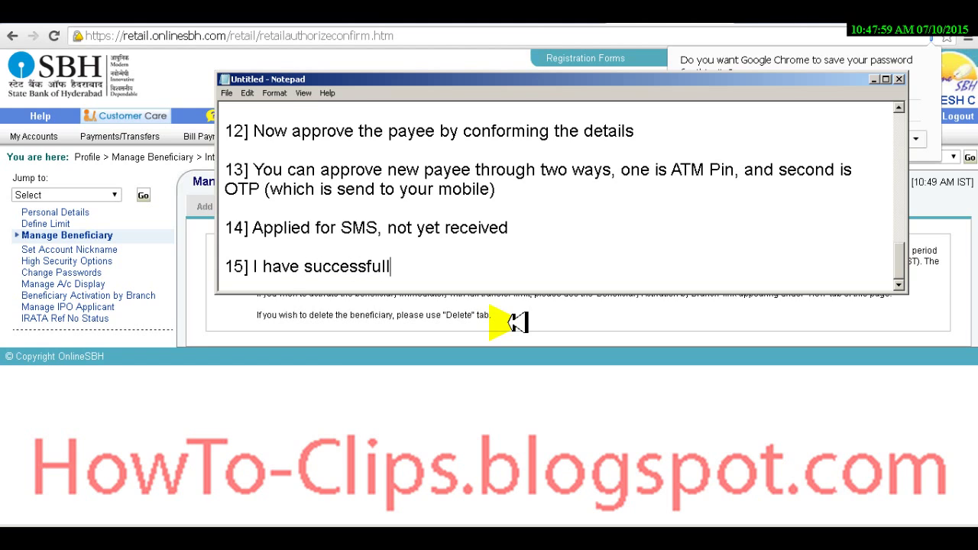
type("y added new payee")
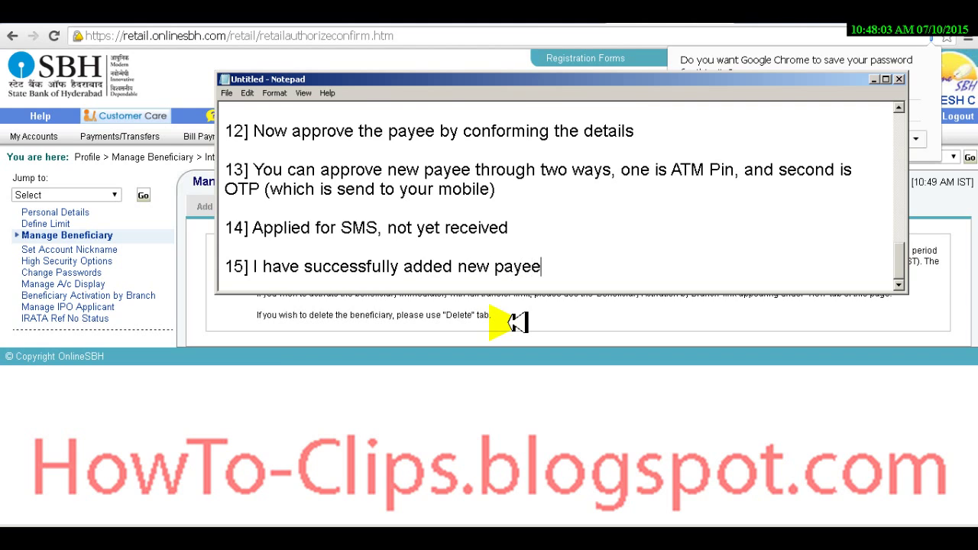
Step: Add step 16: 'Now we are going to transfer fund now to the newly added payee'
key("Return")
key("Return")
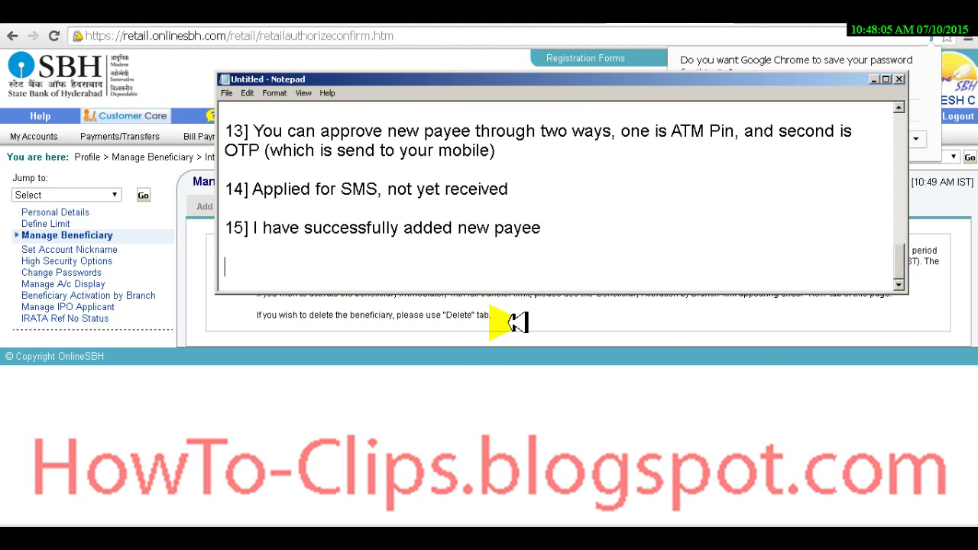
type("16")
left_click(508, 323)
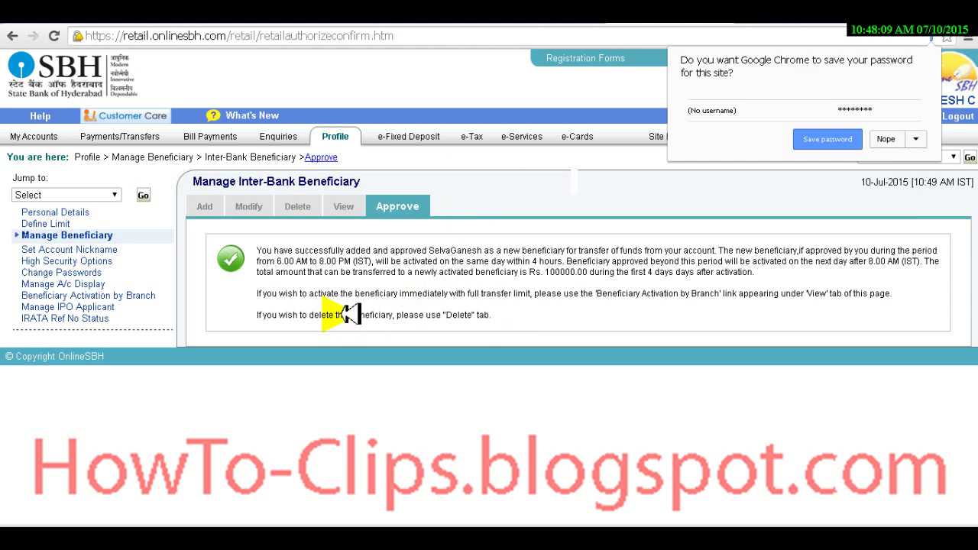
key("alt+Tab")
type("N")
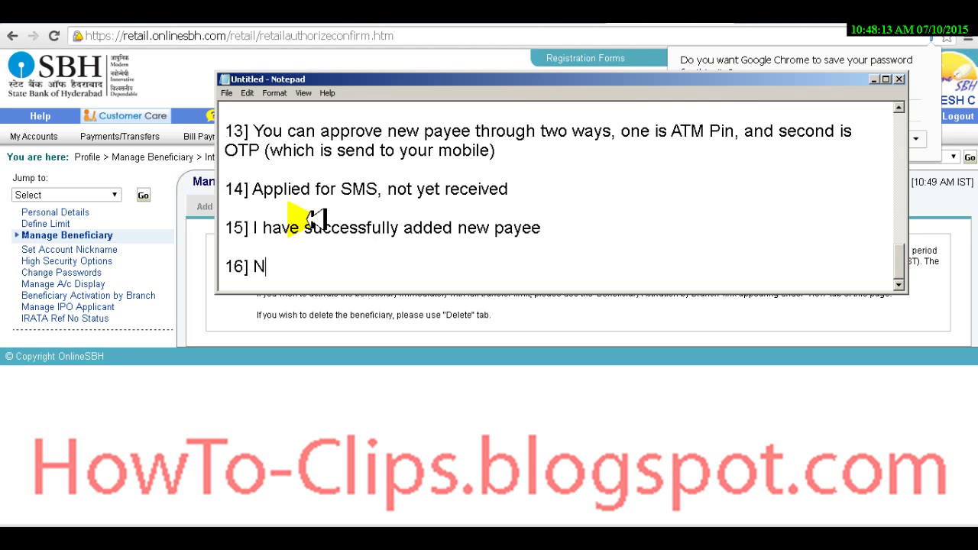
type("ow we are go")
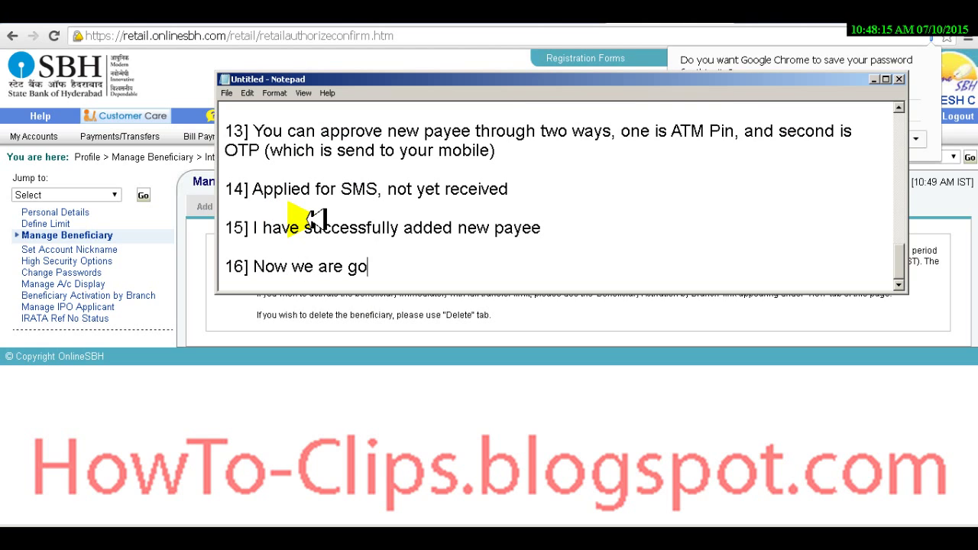
type("ing to tran")
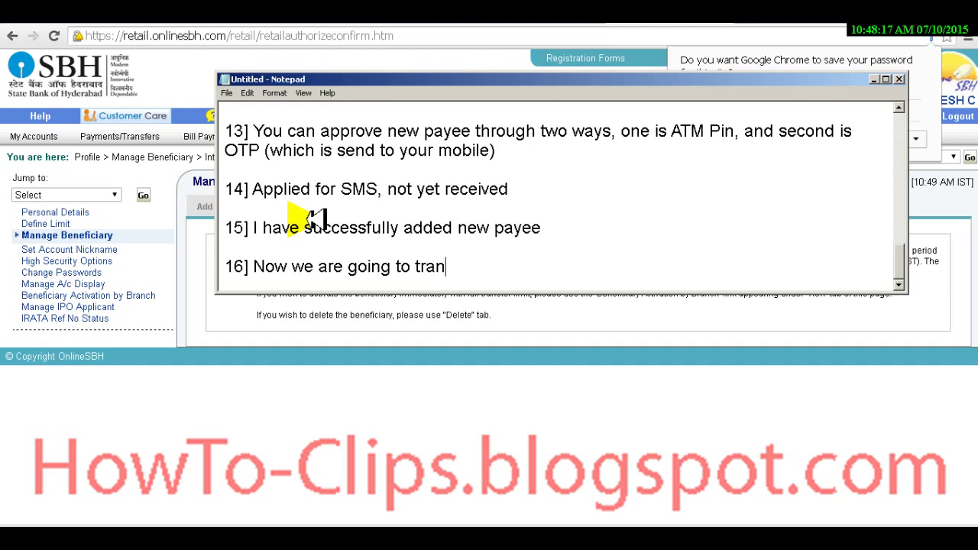
type("sfer fund")
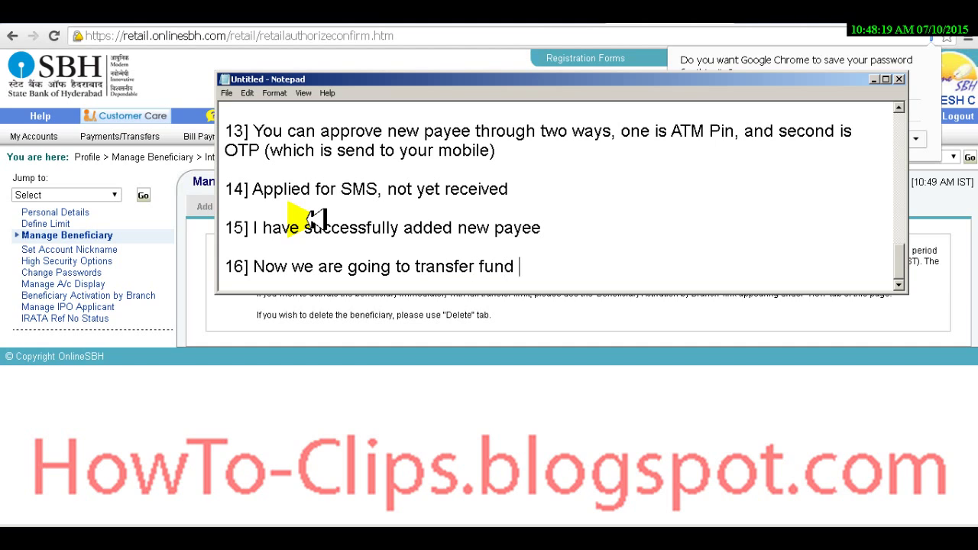
type(" now to the newly added payee")
Step: Begin step 17 on a new line with '17] Click'
key("alt+Tab")
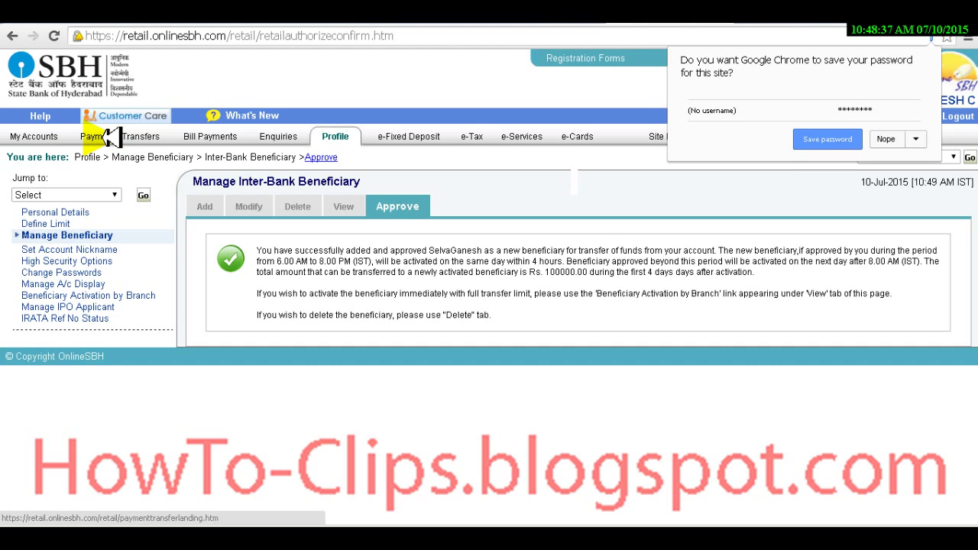
key("alt+Tab")
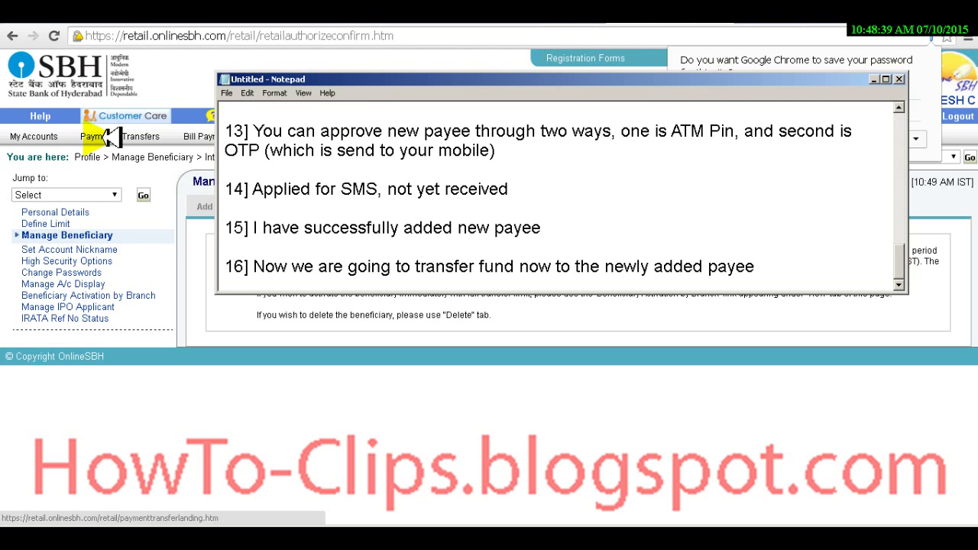
key("Return")
key("Return")
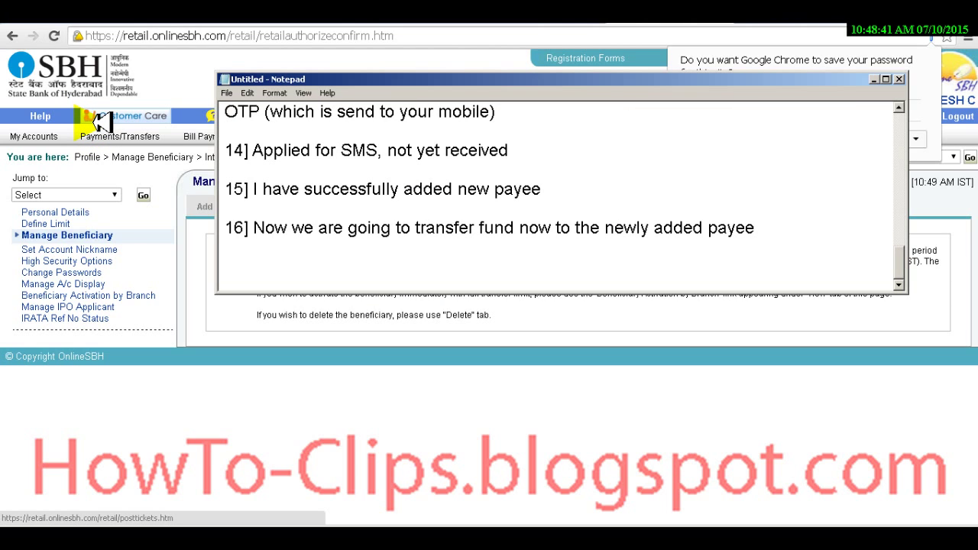
type("17")
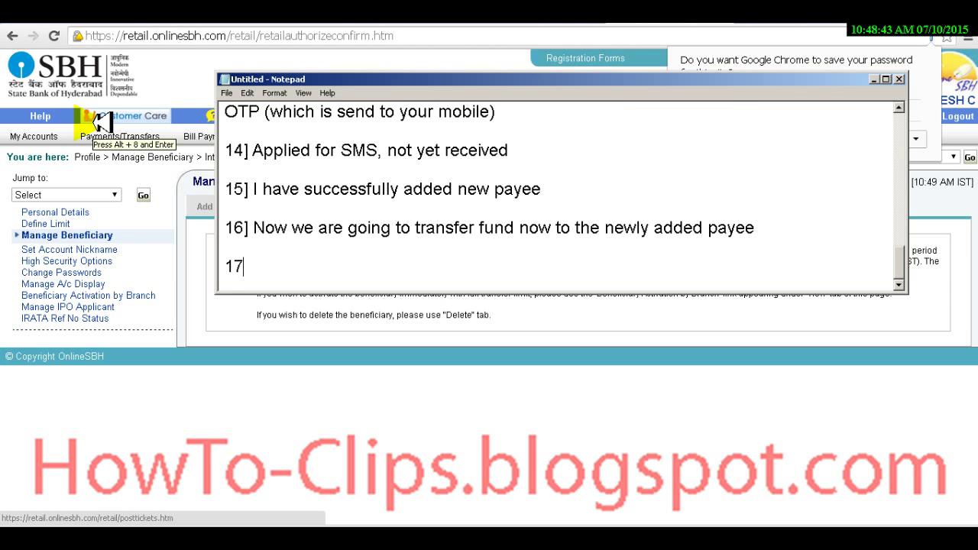
type("] Click")
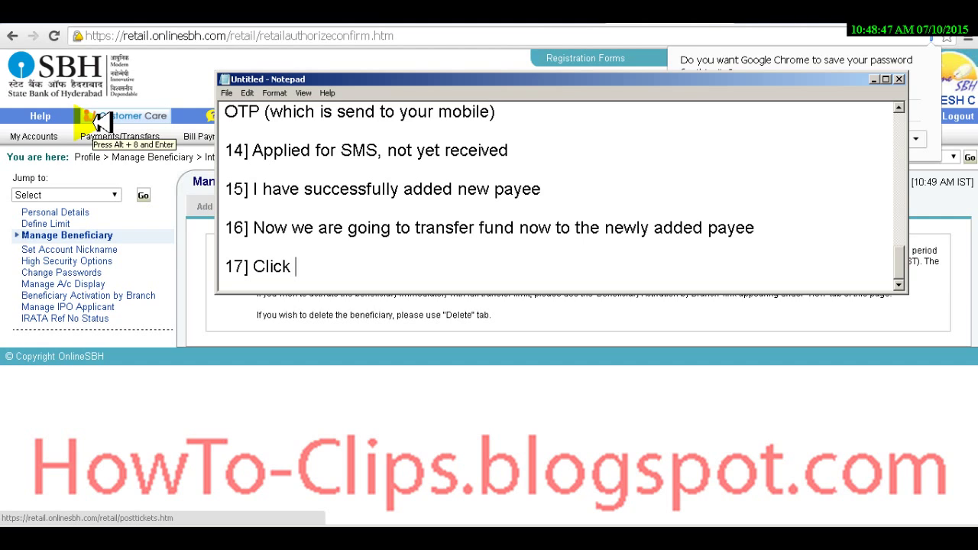